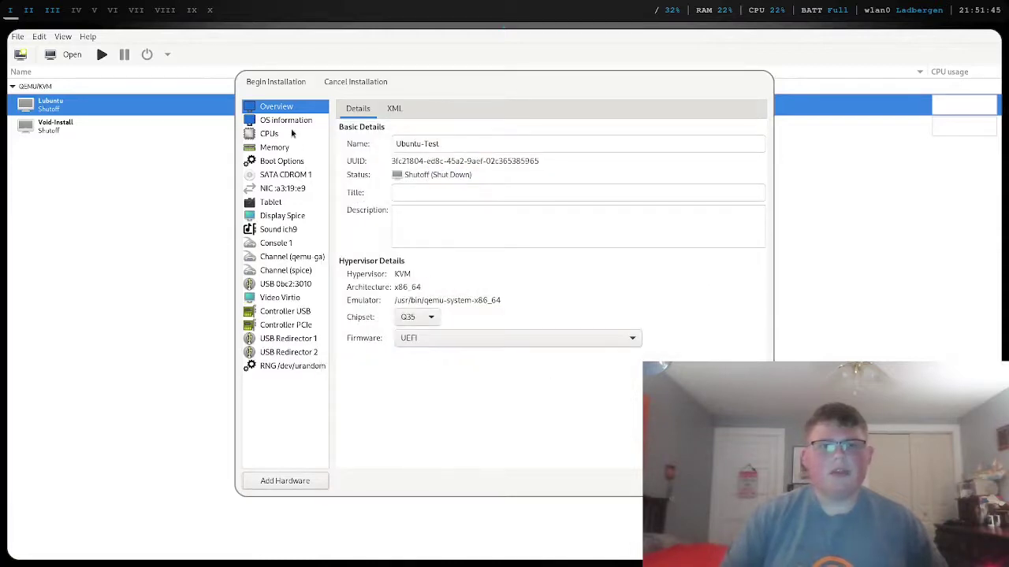
# - Start the Ubuntu-Test installation, silence the unapplied-changes warning, apply the changes, and maximise the console
pyautogui.click(264, 85)
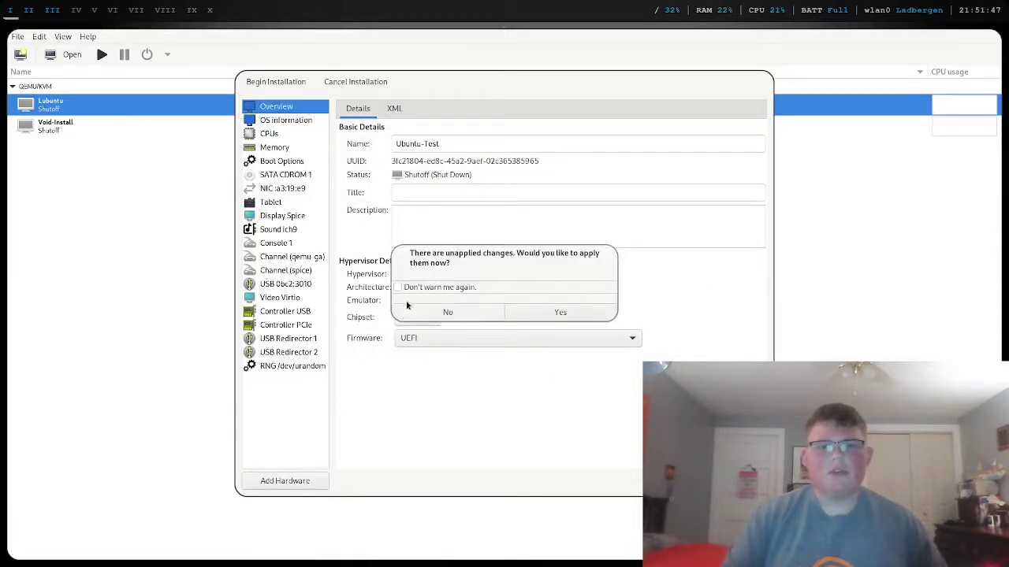
pyautogui.click(439, 291)
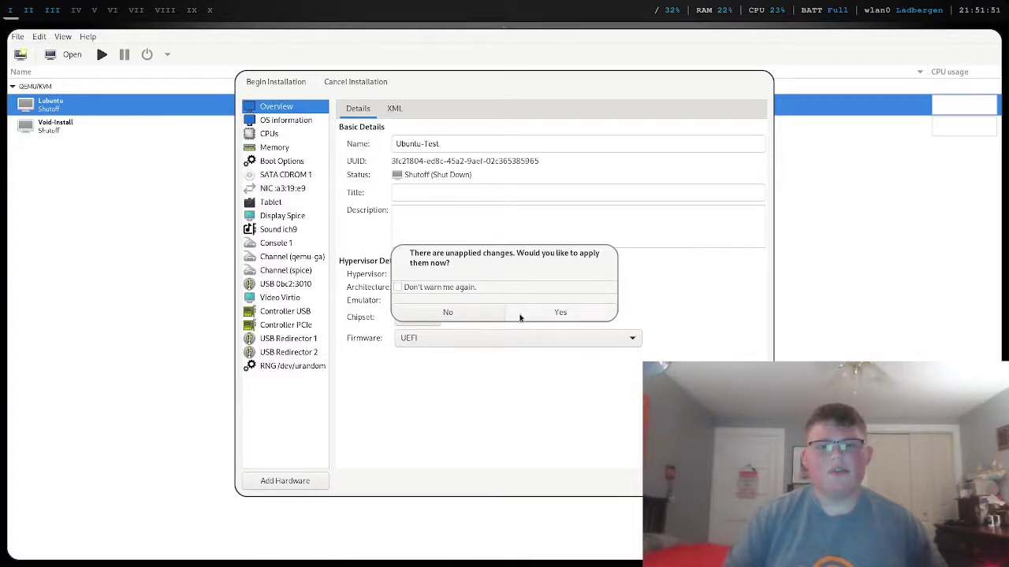
pyautogui.click(520, 315)
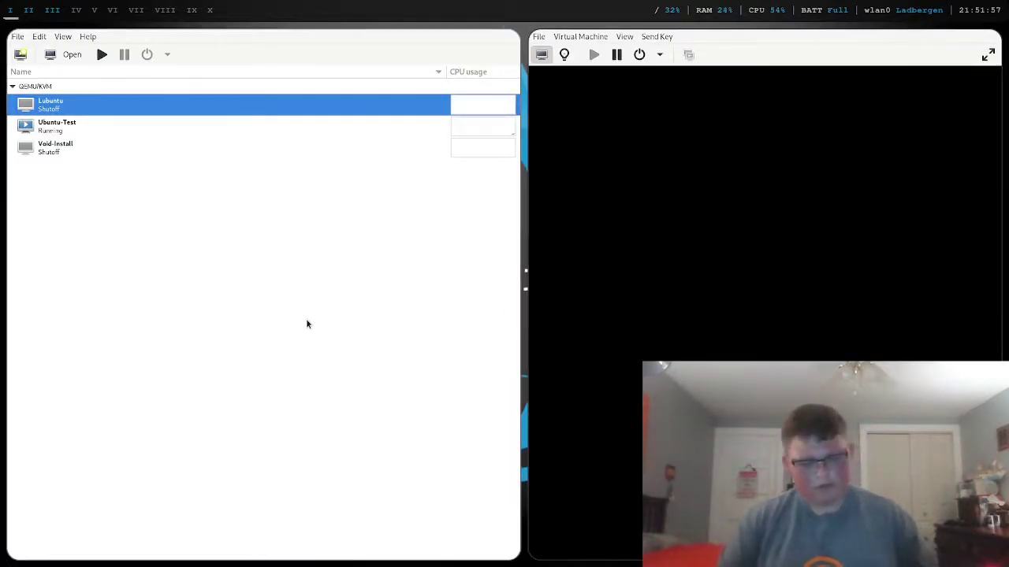
pyautogui.press('super+shift+c')
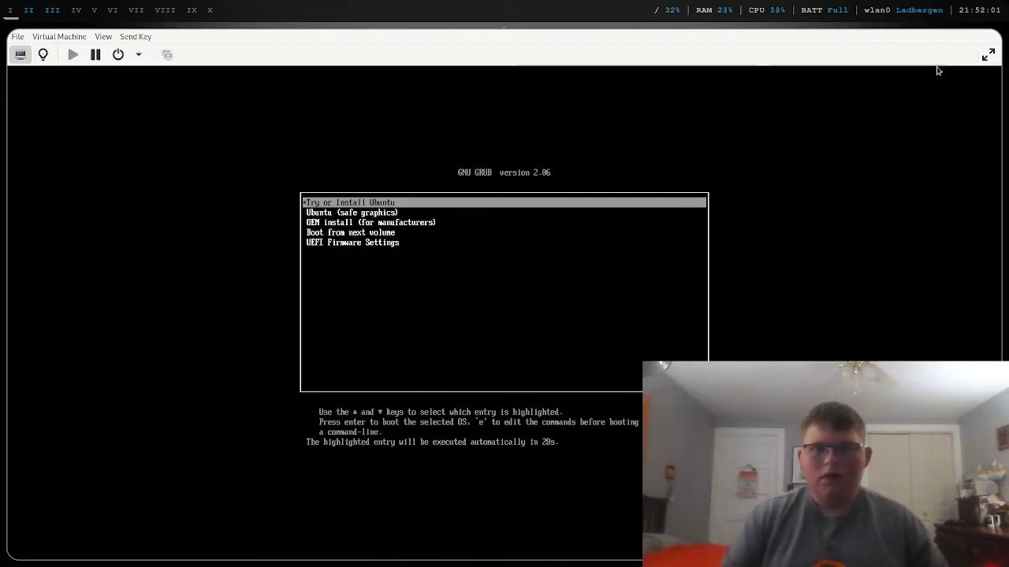
# - Boot 'Try or Install Ubuntu' from GRUB in fullscreen, leaving fullscreen once the Welcome page appears
pyautogui.click(988, 54)
pyautogui.press('Return')
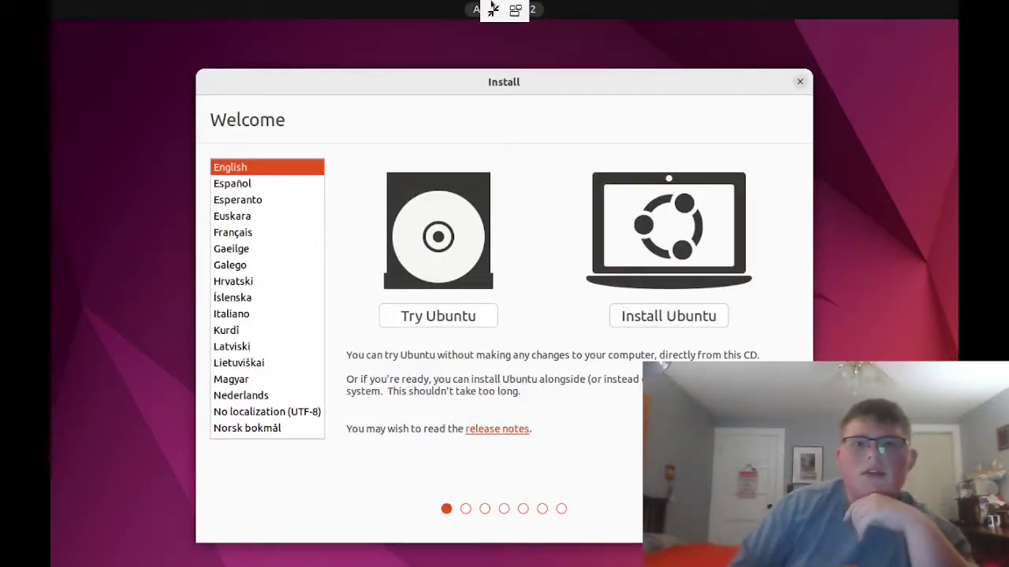
pyautogui.click(494, 9)
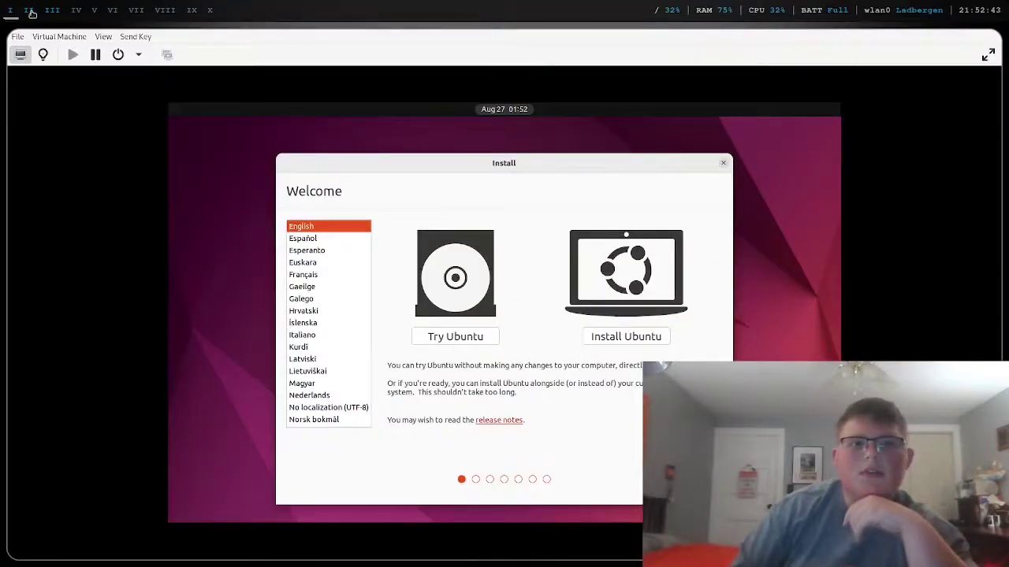
pyautogui.hotkey('alt', 'Tab')
# - Close the Kinetic Kudu release notes in the guest browser and start the Ubuntu install
pyautogui.scroll(-3, 321, 207)
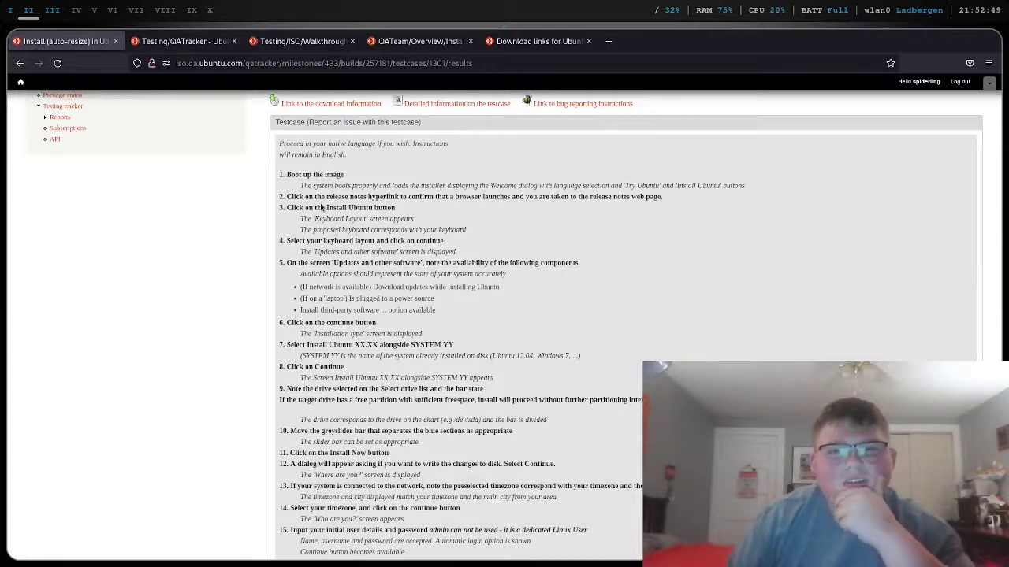
pyautogui.press('super+1')
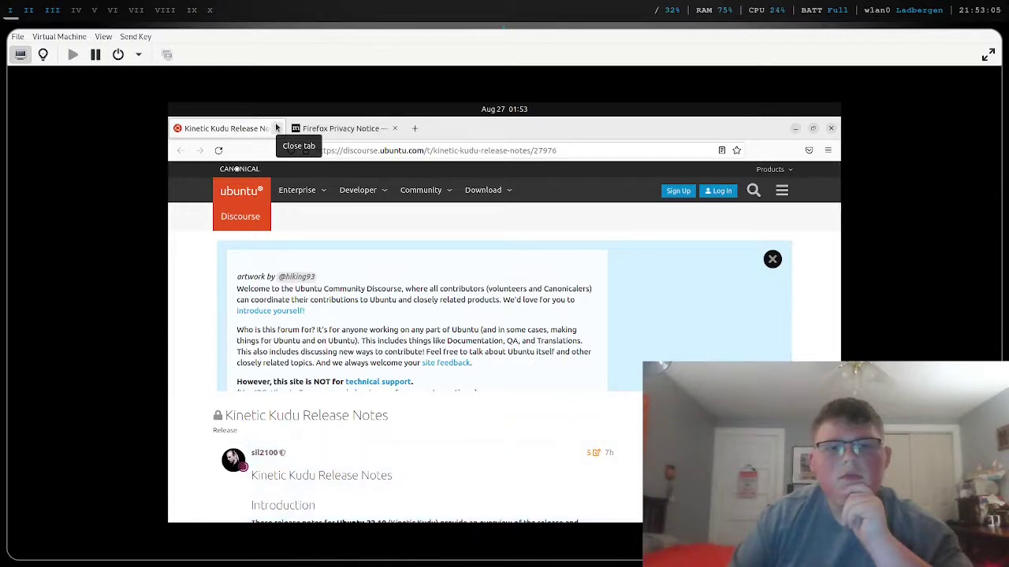
pyautogui.click(275, 128)
pyautogui.click(276, 128)
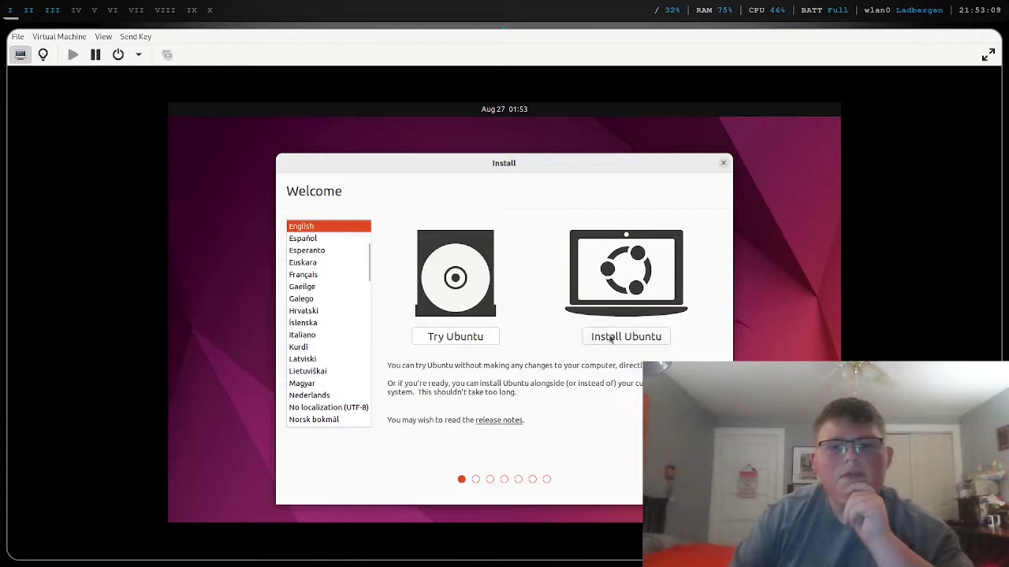
pyautogui.click(12, 11)
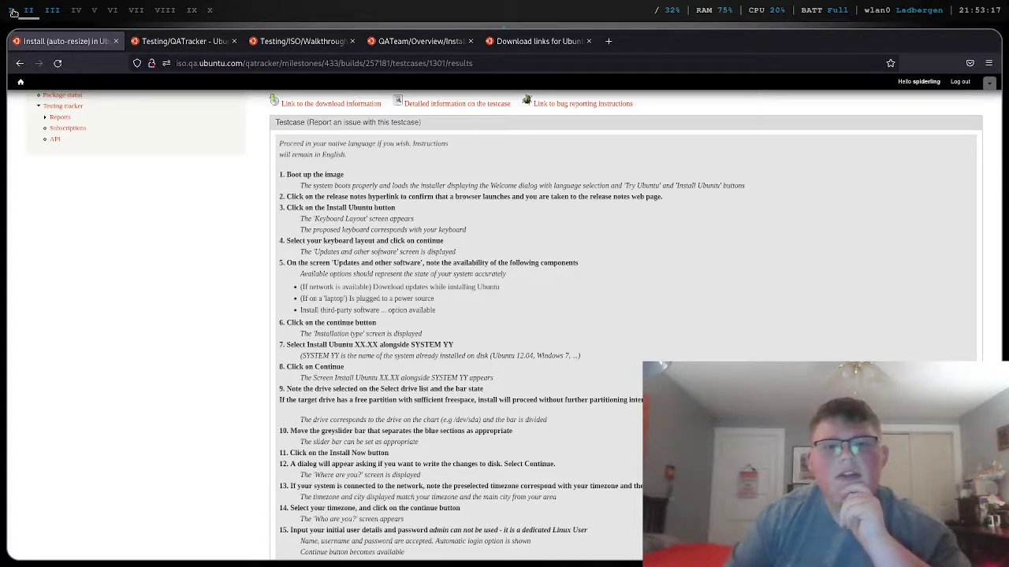
pyautogui.click(12, 11)
pyautogui.click(647, 337)
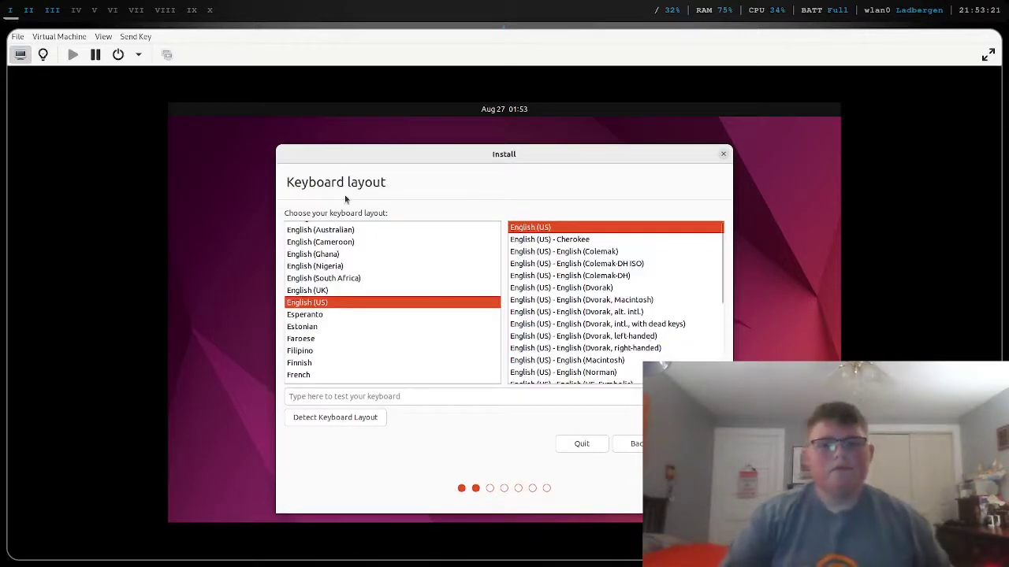
# - Check the test case in the host browser, then return to the installer
pyautogui.click(29, 10)
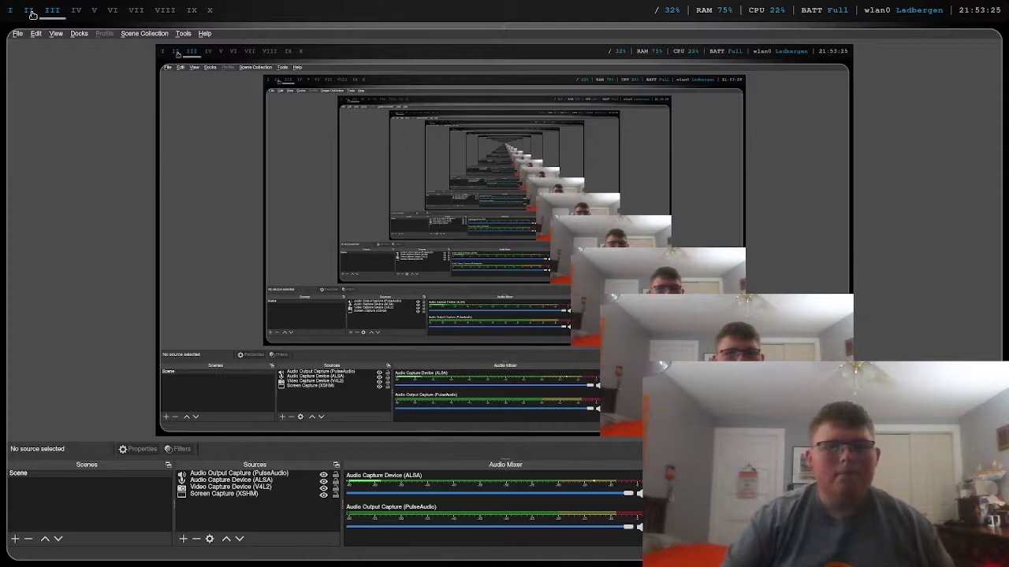
pyautogui.hotkey('alt', 'Tab')
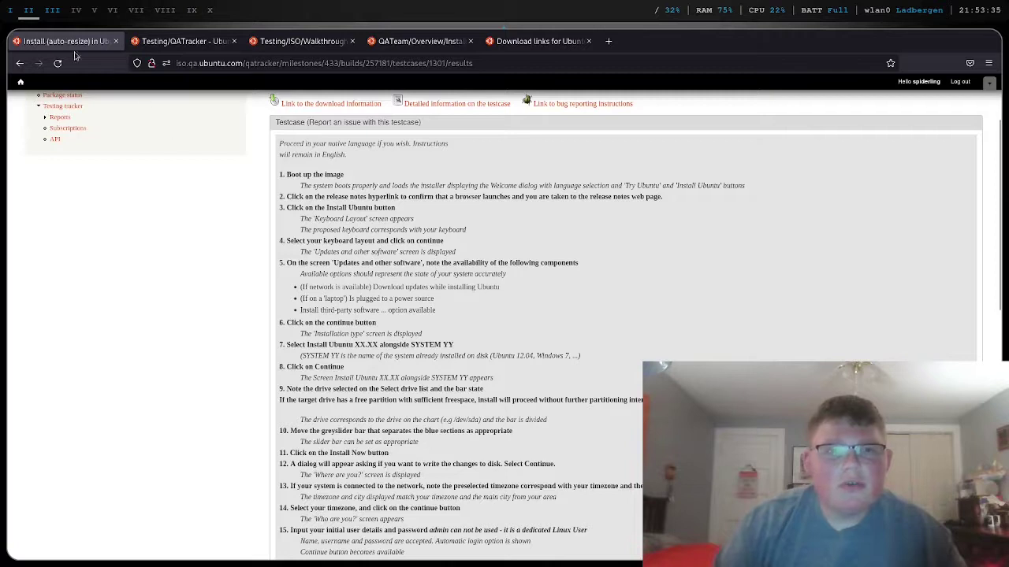
pyautogui.hotkey('alt', 'Tab')
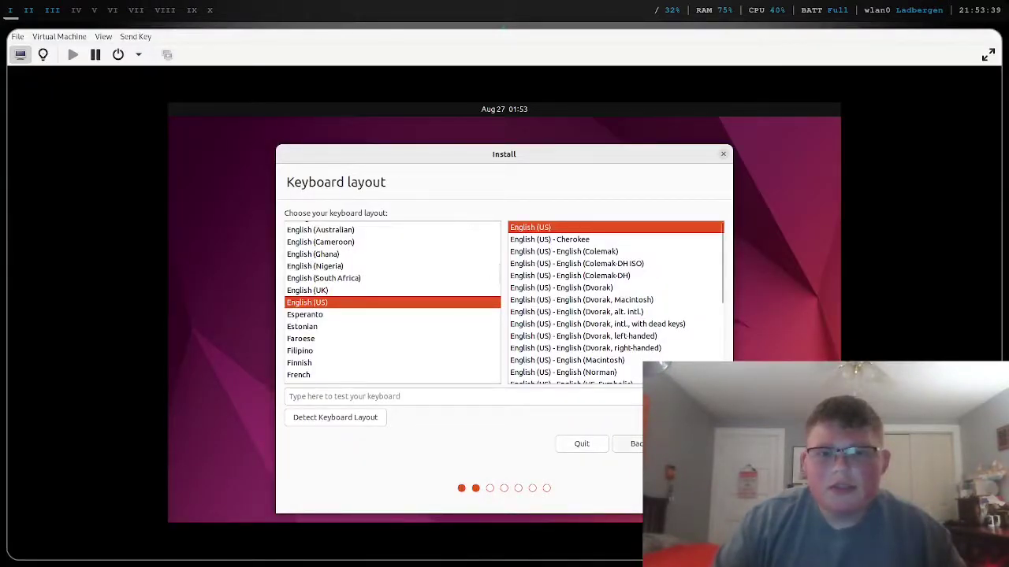
# - Test the English (US) layout with 'qwertyuiopasdfghjklzxcvbnm,./', clear the text, and continue
pyautogui.press('Return')
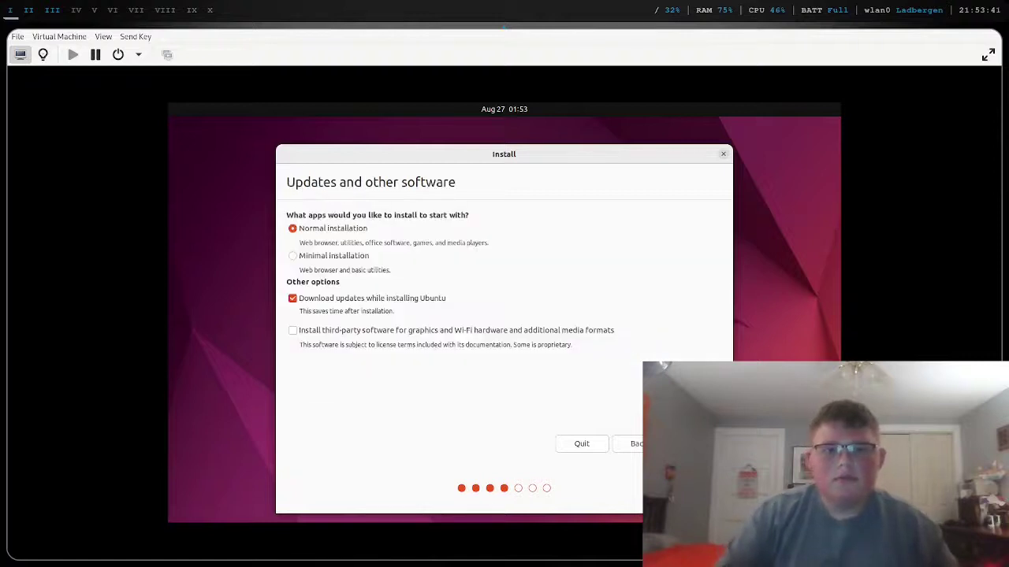
pyautogui.hotkey('alt', 'b')
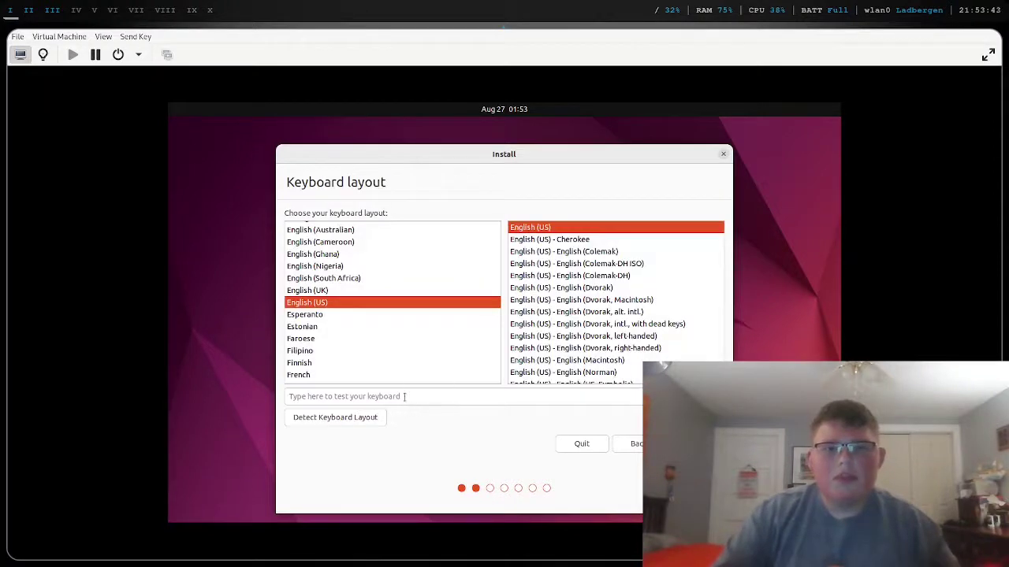
pyautogui.write('qwer')
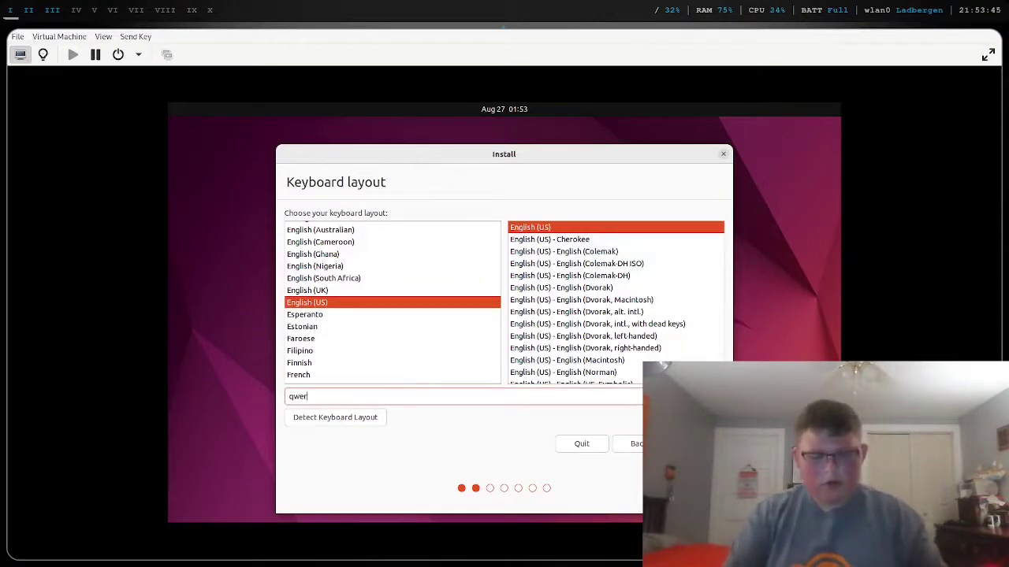
pyautogui.write('tyuiopasdf')
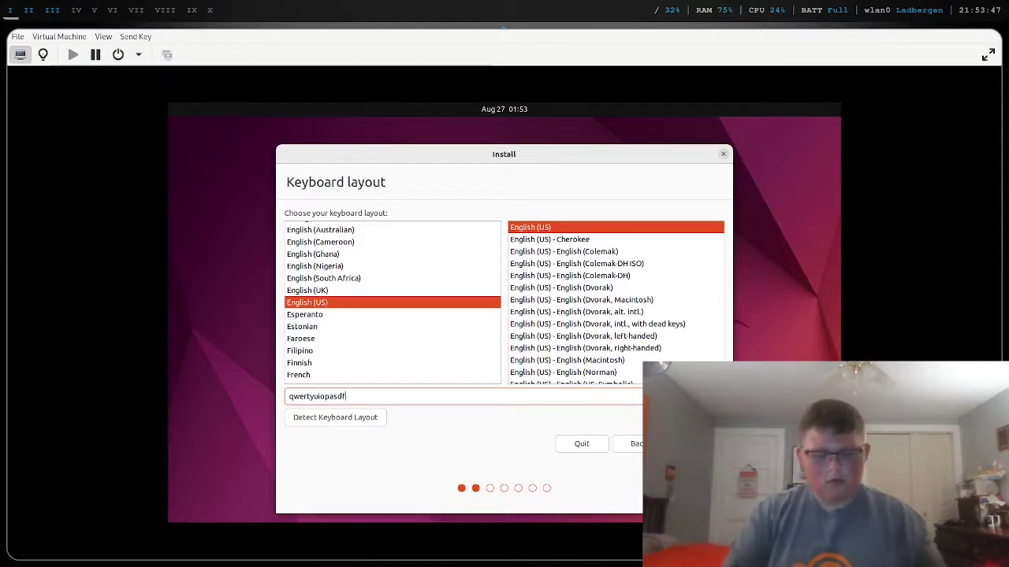
pyautogui.write('ghjkl')
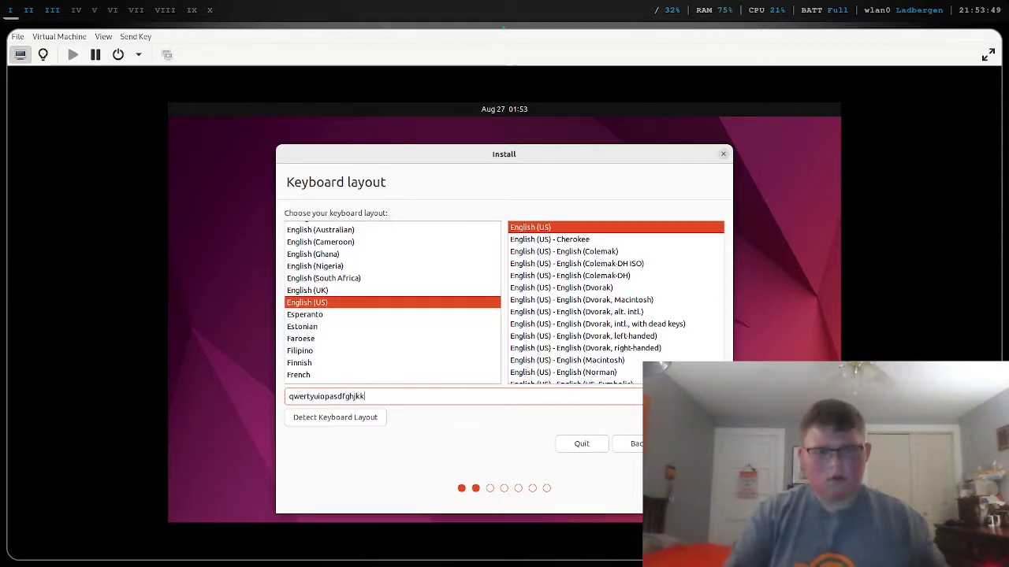
pyautogui.write('zx')
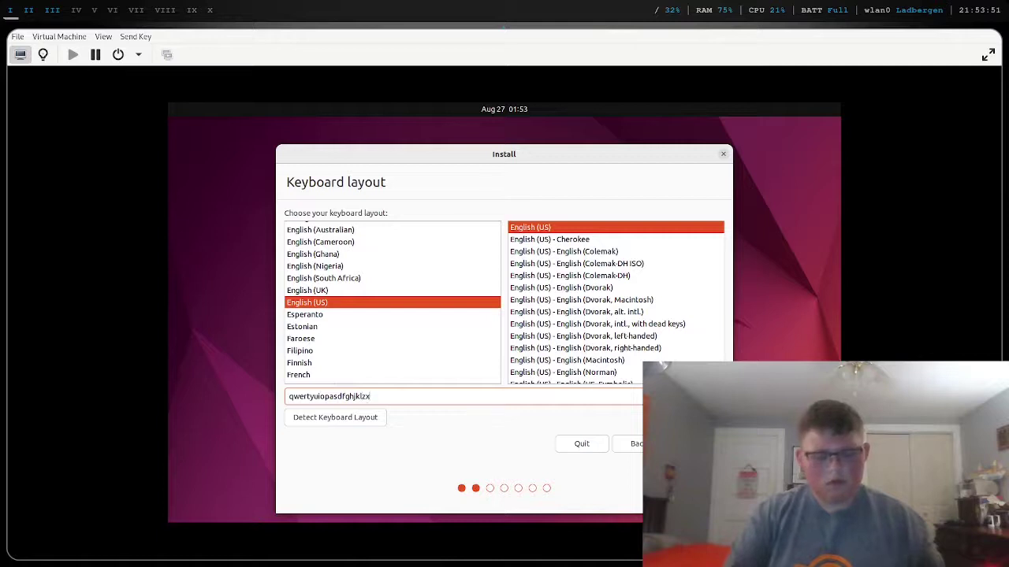
pyautogui.write('cvbnm,./')
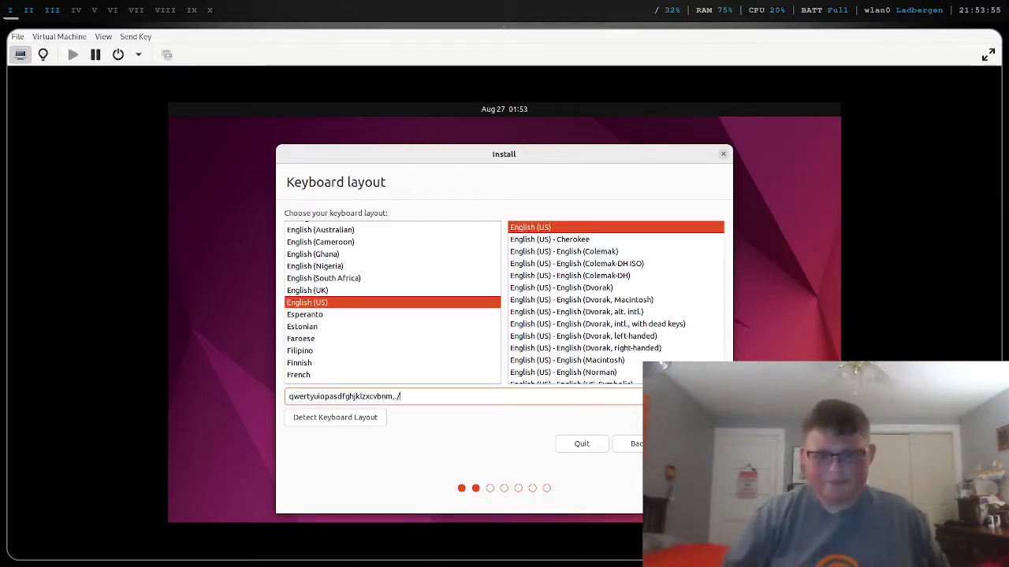
pyautogui.press('BackSpace')
pyautogui.press('BackSpace')
pyautogui.press('BackSpace')
pyautogui.press('BackSpace')
pyautogui.press('BackSpace')
pyautogui.press('BackSpace')
pyautogui.press('BackSpace')
pyautogui.press('BackSpace')
pyautogui.press('BackSpace')
pyautogui.press('BackSpace')
pyautogui.press('BackSpace')
pyautogui.press('BackSpace')
pyautogui.press('BackSpace')
pyautogui.press('BackSpace')
pyautogui.press('BackSpace')
pyautogui.press('BackSpace')
pyautogui.press('BackSpace')
pyautogui.press('BackSpace')
pyautogui.press('BackSpace')
pyautogui.press('BackSpace')
pyautogui.press('BackSpace')
pyautogui.press('BackSpace')
pyautogui.press('BackSpace')
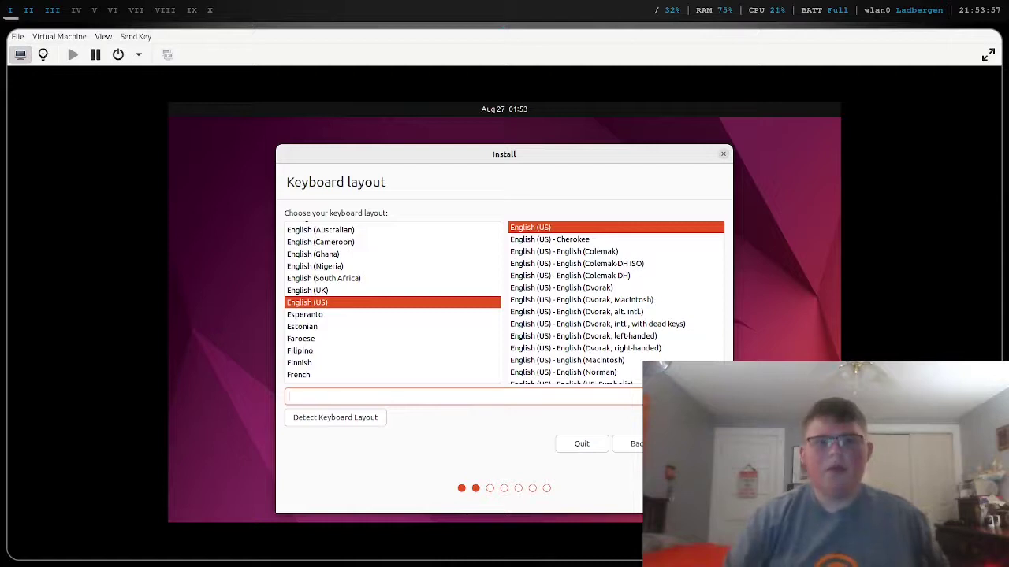
pyautogui.click(686, 444)
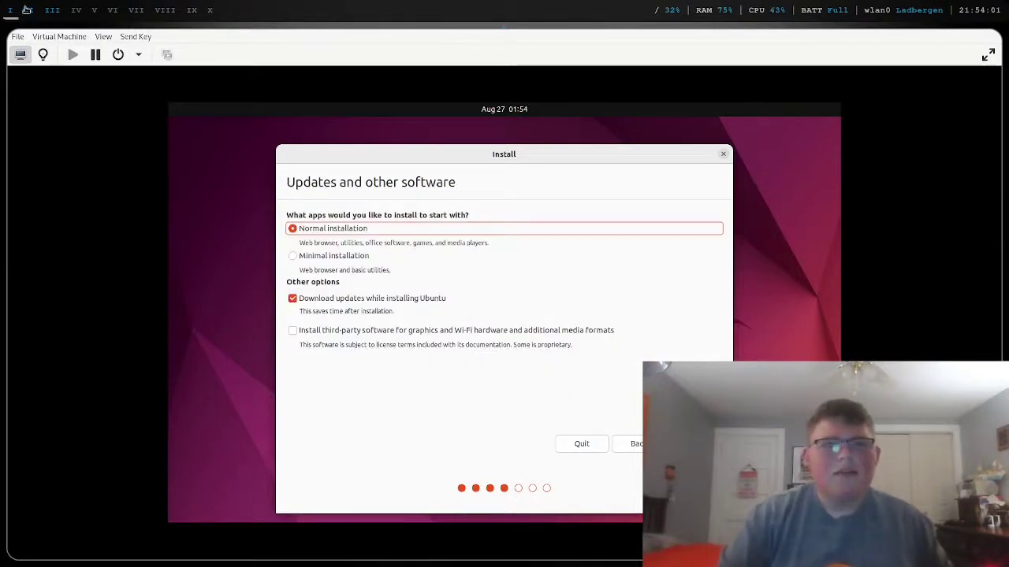
# - Zoom the auto-resize test case page to 133% and scroll through its steps
pyautogui.press('super+2')
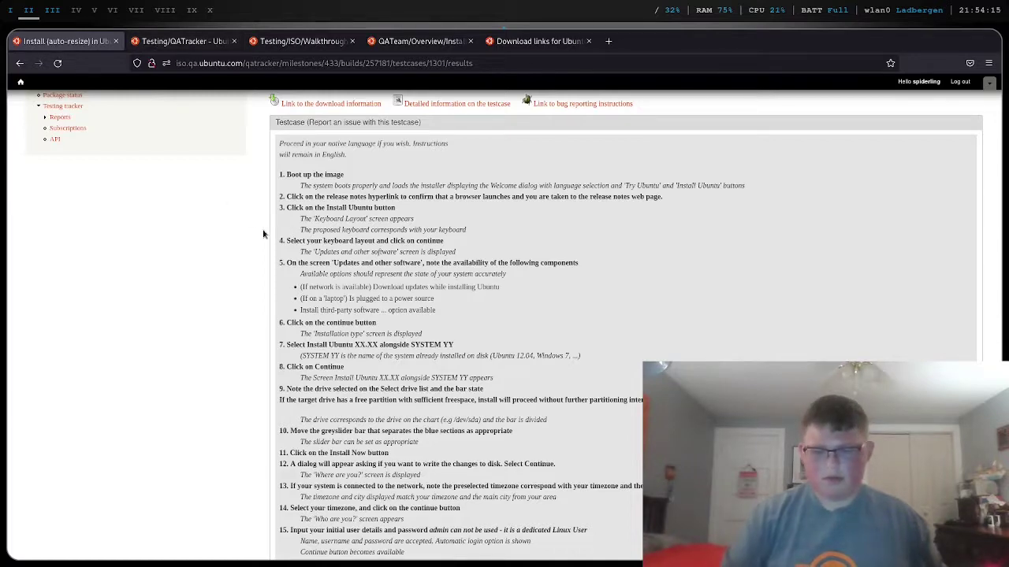
pyautogui.hotkey('ctrl', '+')
pyautogui.hotkey('ctrl', '+')
pyautogui.hotkey('ctrl', '+')
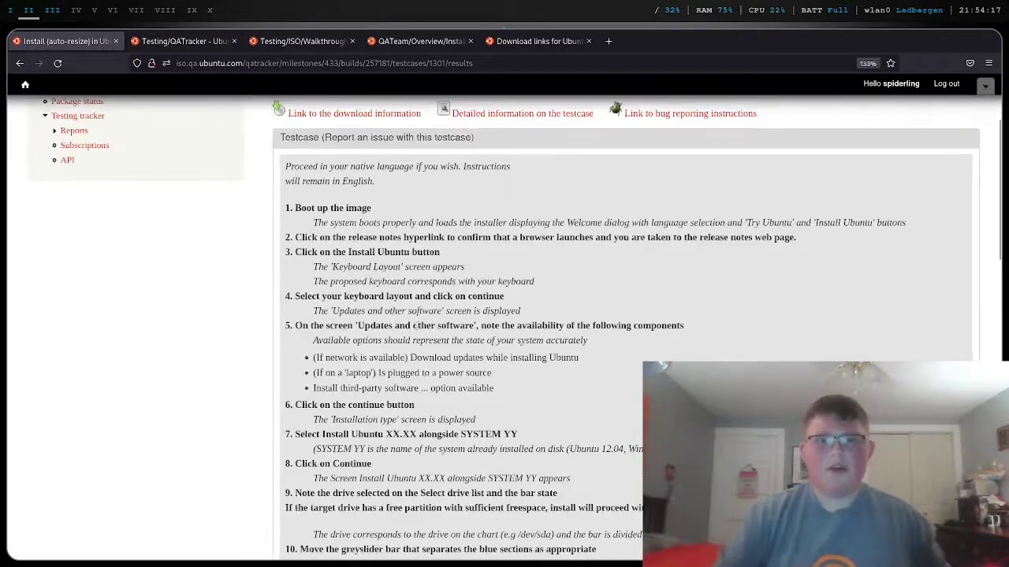
pyautogui.scroll(-3, 412, 324)
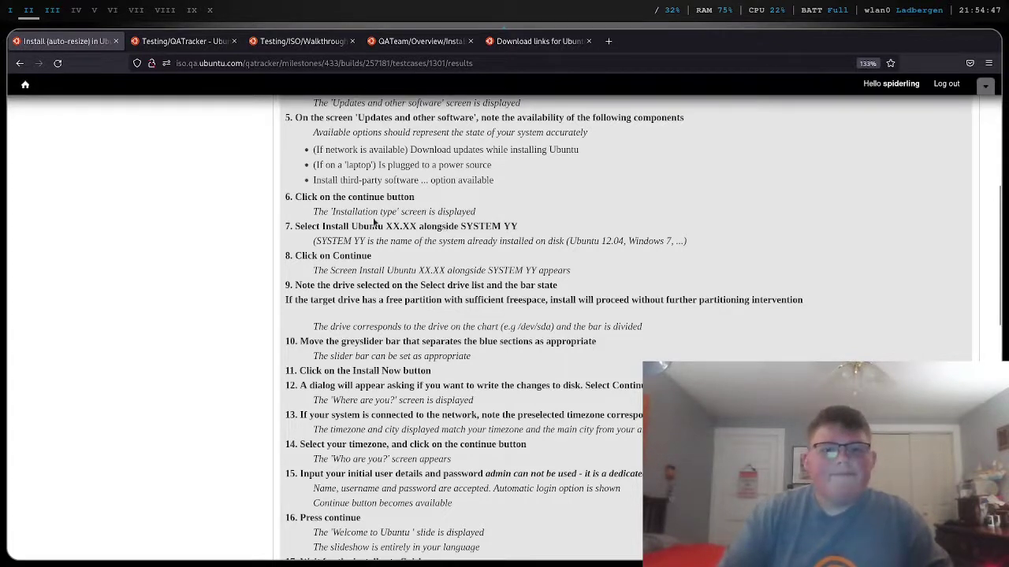
pyautogui.scroll(4, 405, 213)
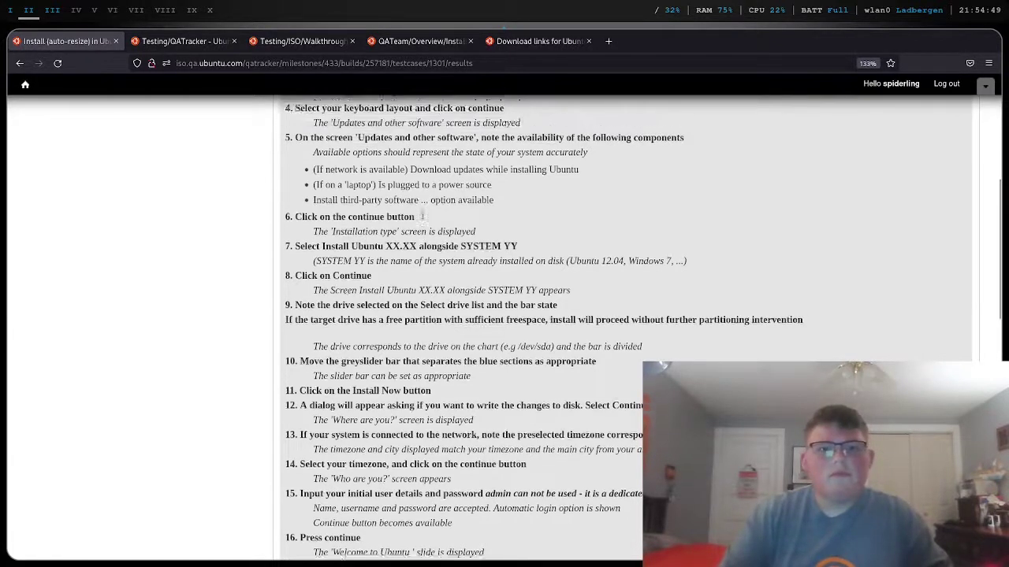
pyautogui.scroll(-2, 422, 214)
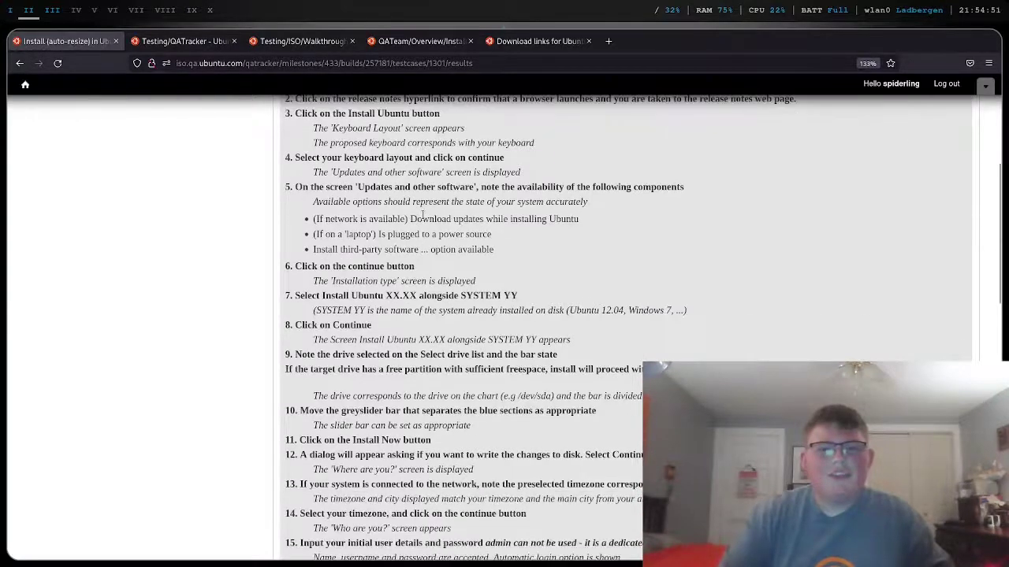
pyautogui.scroll(-4, 423, 214)
pyautogui.scroll(4, 422, 213)
pyautogui.click(26, 9)
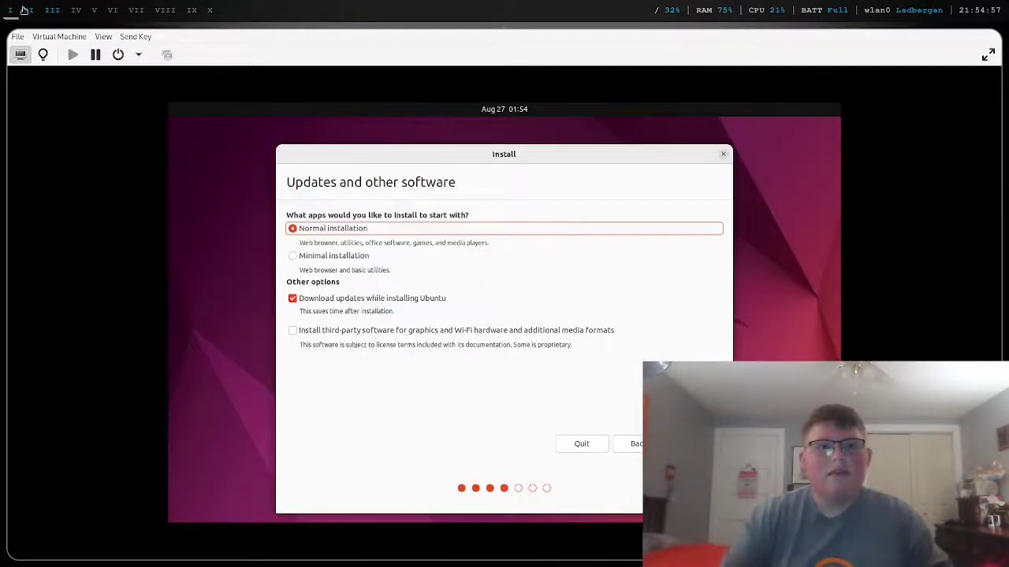
pyautogui.click(26, 9)
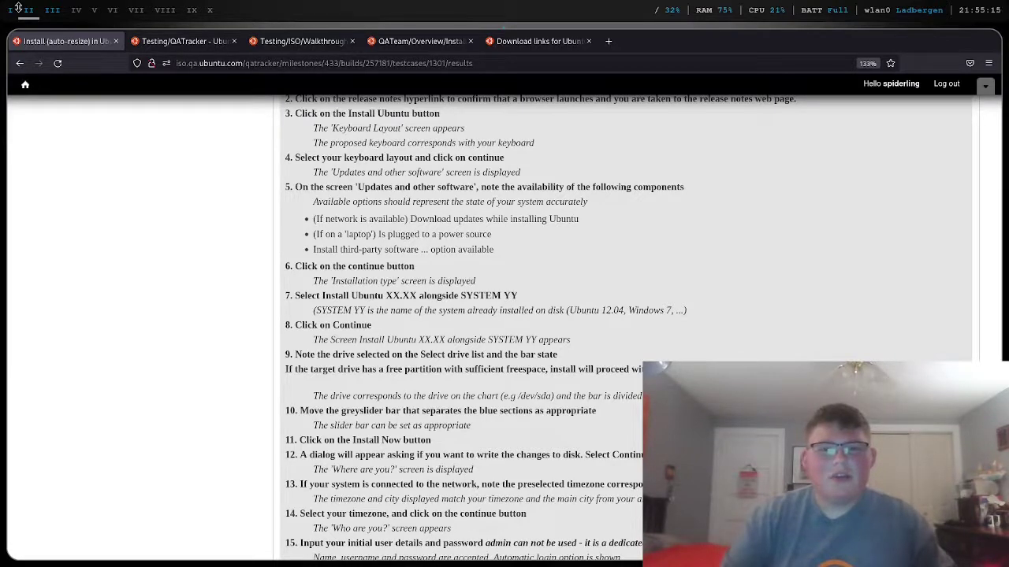
pyautogui.click(13, 10)
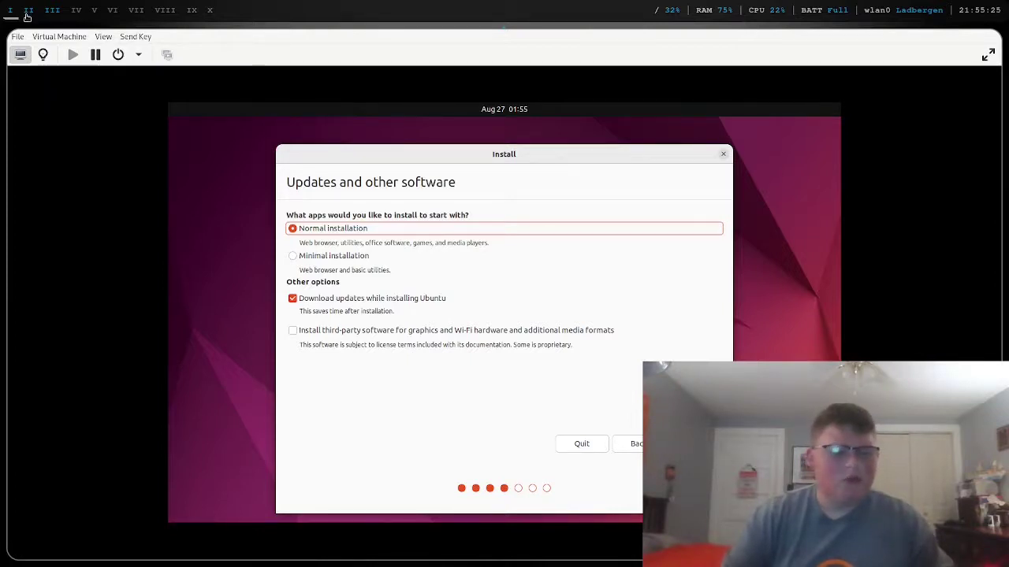
pyautogui.click(27, 15)
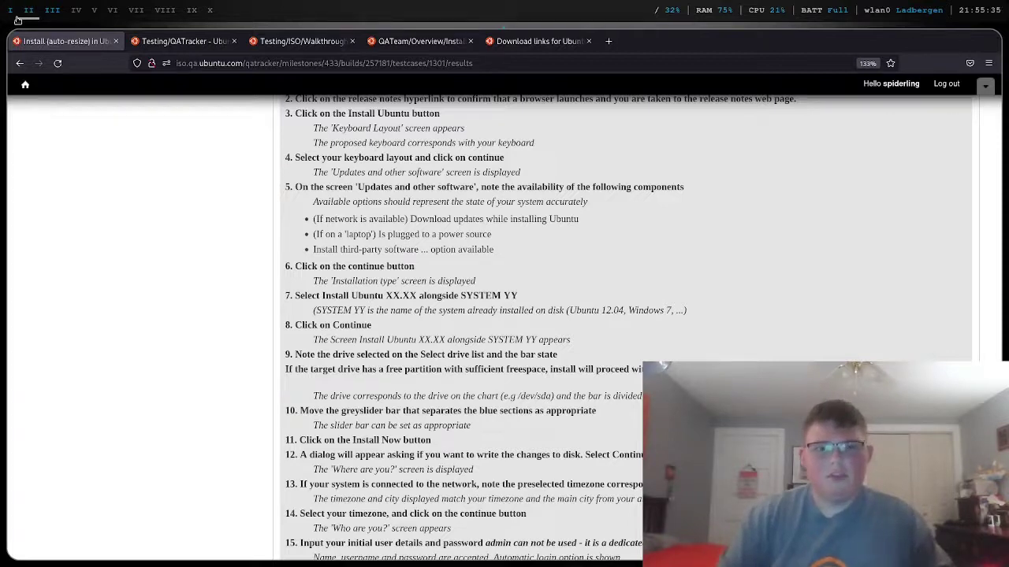
pyautogui.click(11, 15)
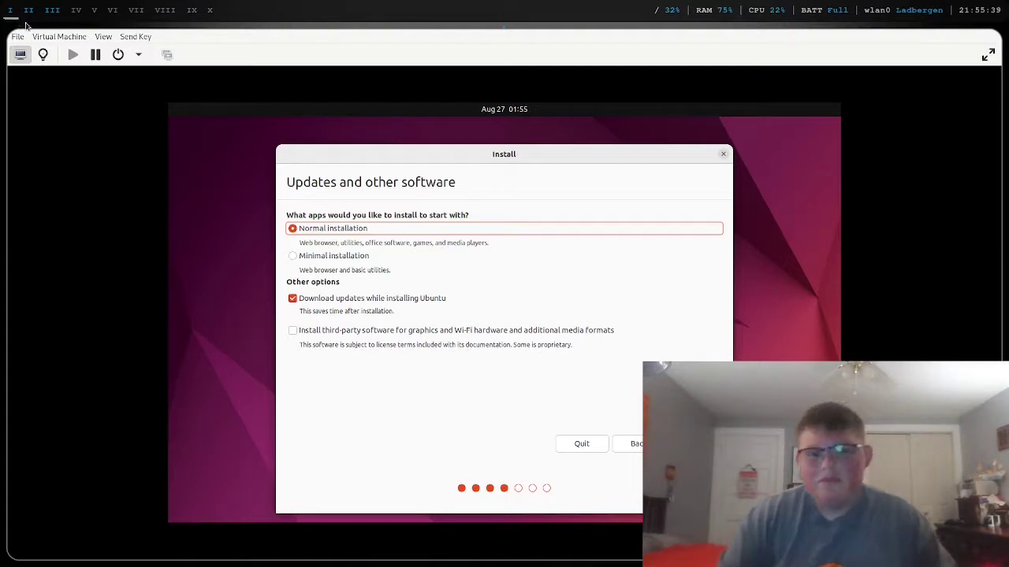
pyautogui.click(26, 16)
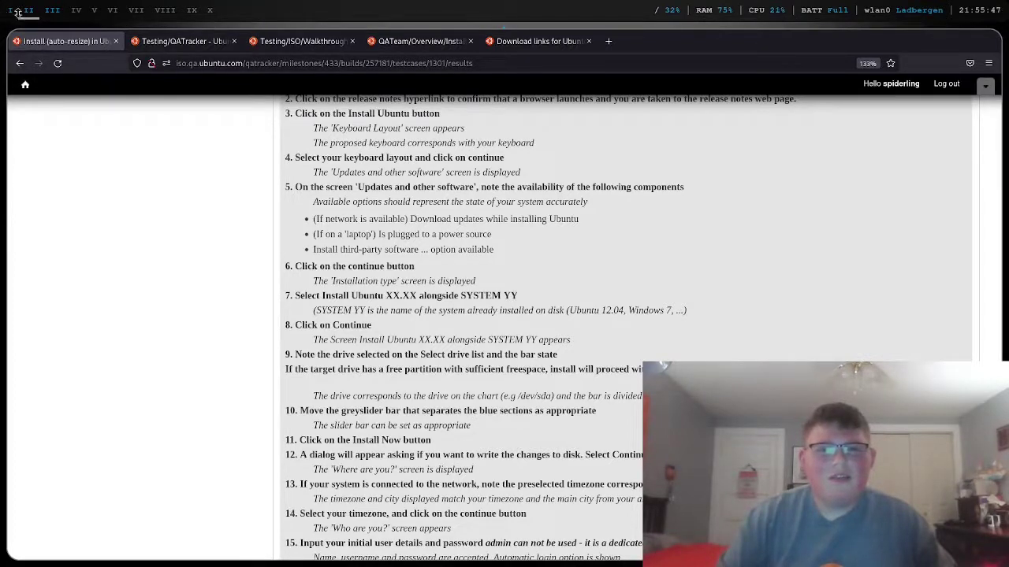
pyautogui.click(12, 16)
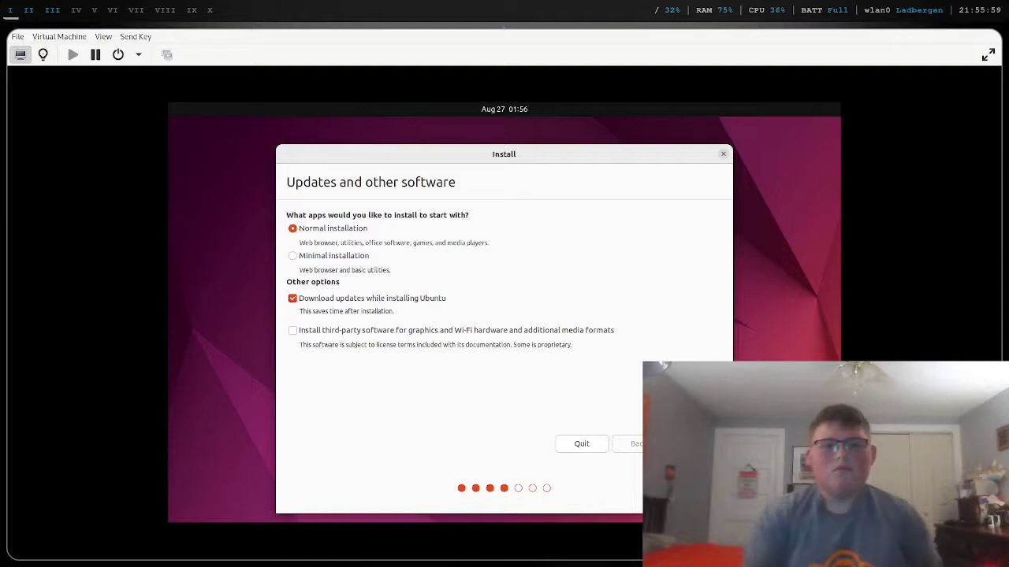
# - Continue past Updates and other software to Installation type, then view the test case page
pyautogui.press('Return')
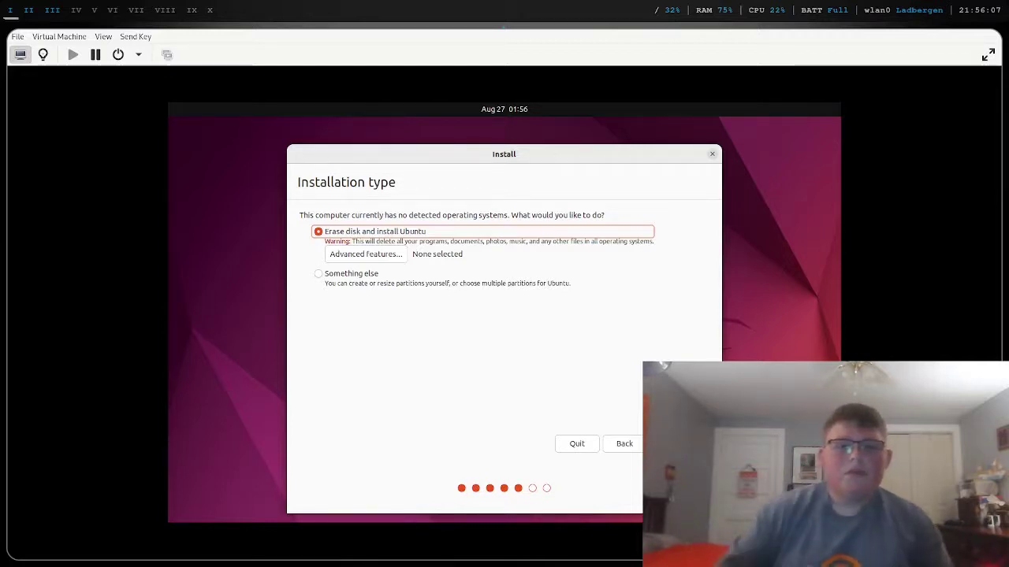
pyautogui.click(32, 9)
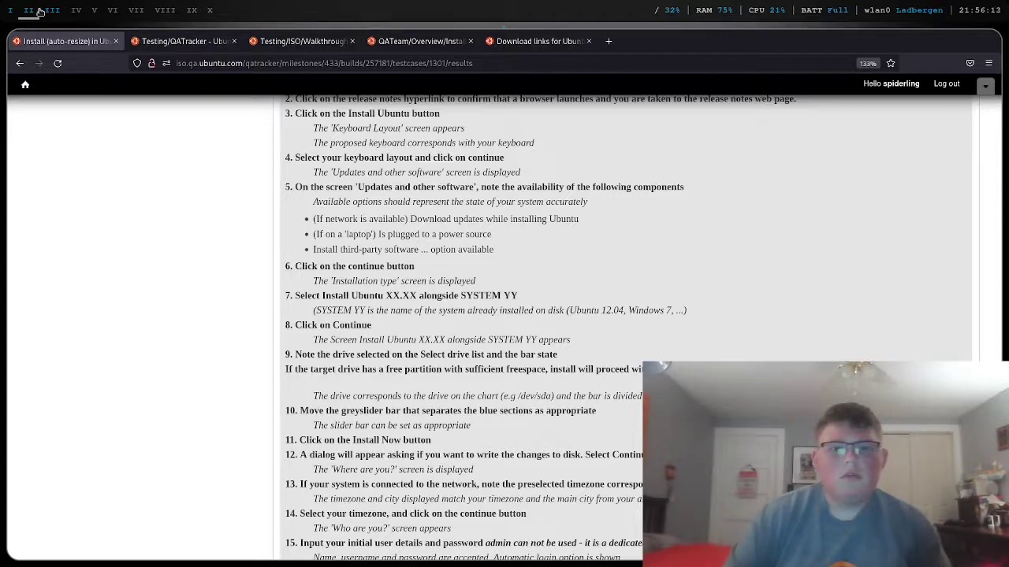
# - Open the Install (manual partitioning) test case from the desktop testcase list and read its steps
pyautogui.click(8, 8)
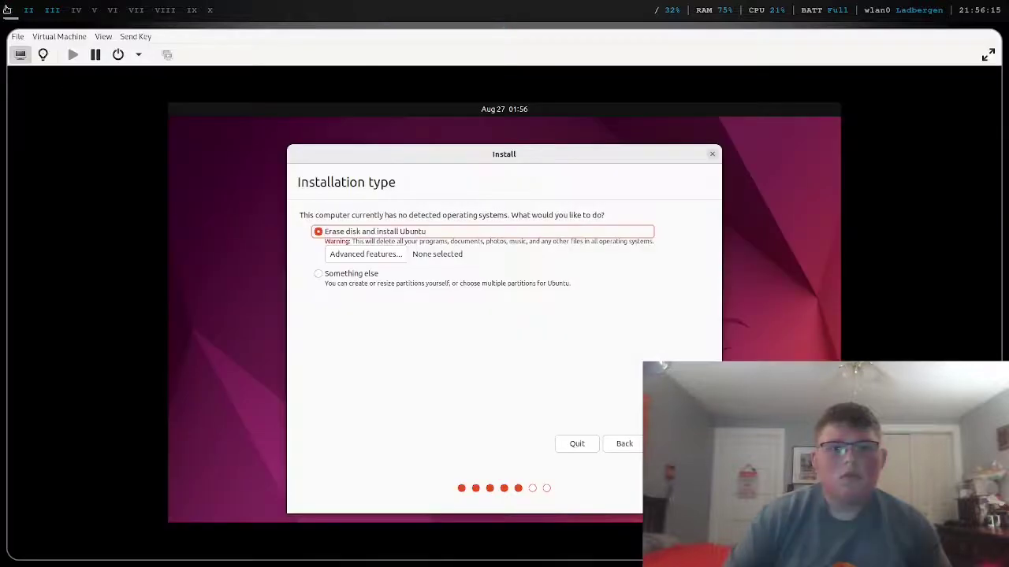
pyautogui.click(29, 9)
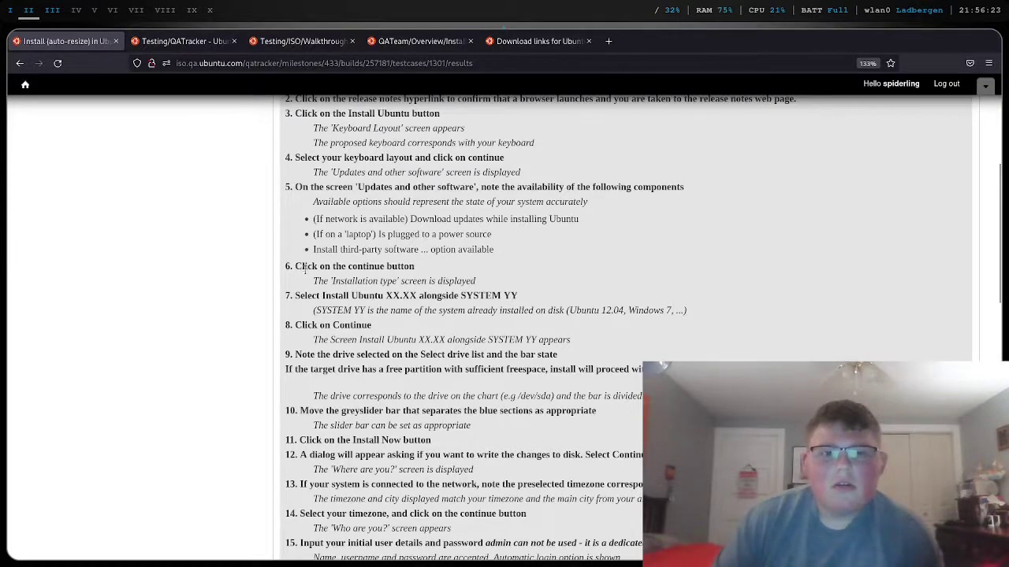
pyautogui.scroll(5, 312, 275)
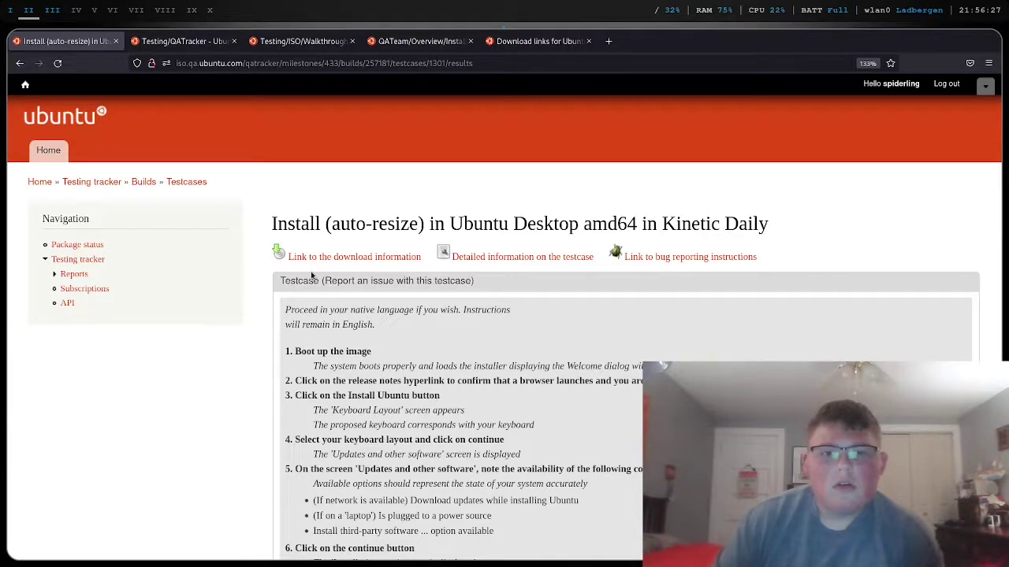
pyautogui.click(20, 64)
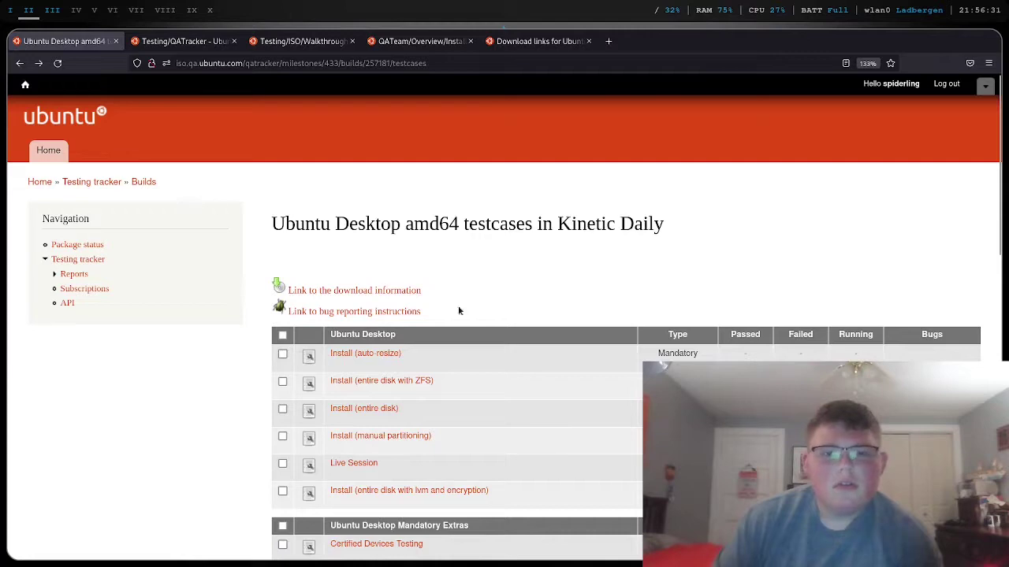
pyautogui.click(398, 438)
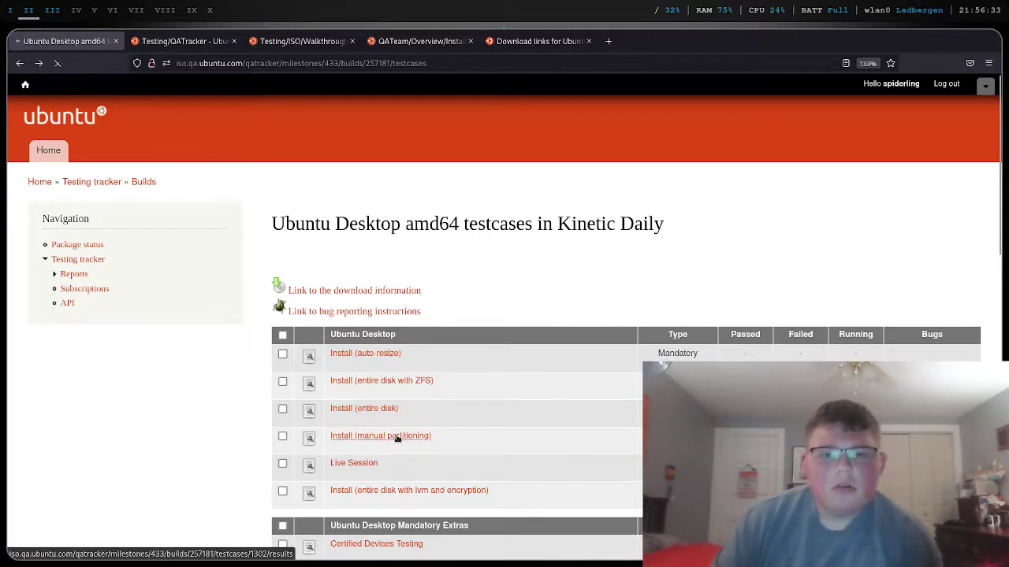
pyautogui.scroll(-5, 398, 438)
pyautogui.scroll(3, 398, 438)
pyautogui.scroll(-3, 398, 435)
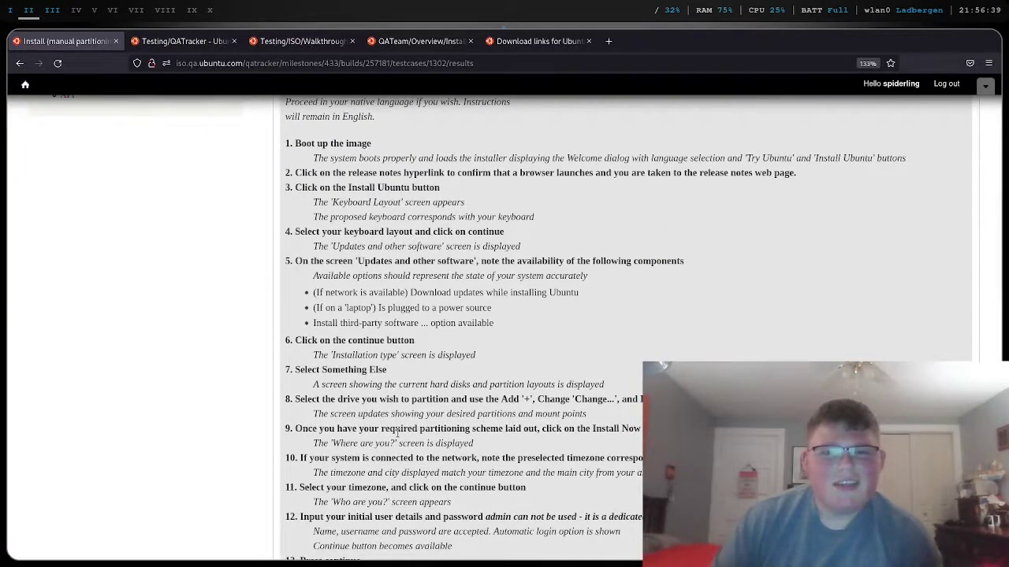
pyautogui.scroll(-2, 398, 432)
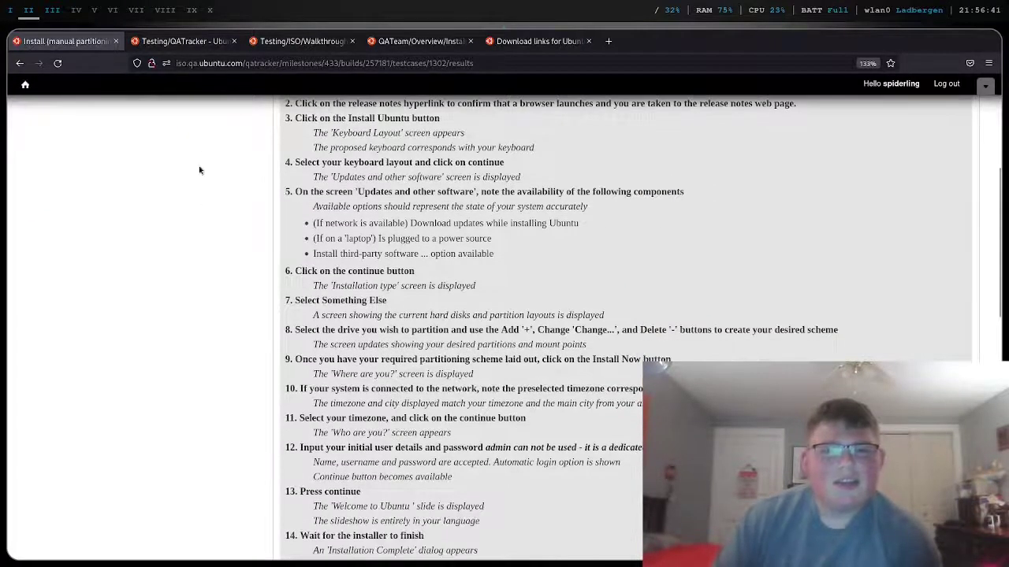
pyautogui.press('super+3')
# - Choose Something else and start a new partition in /dev/sda's free space
pyautogui.click(320, 278)
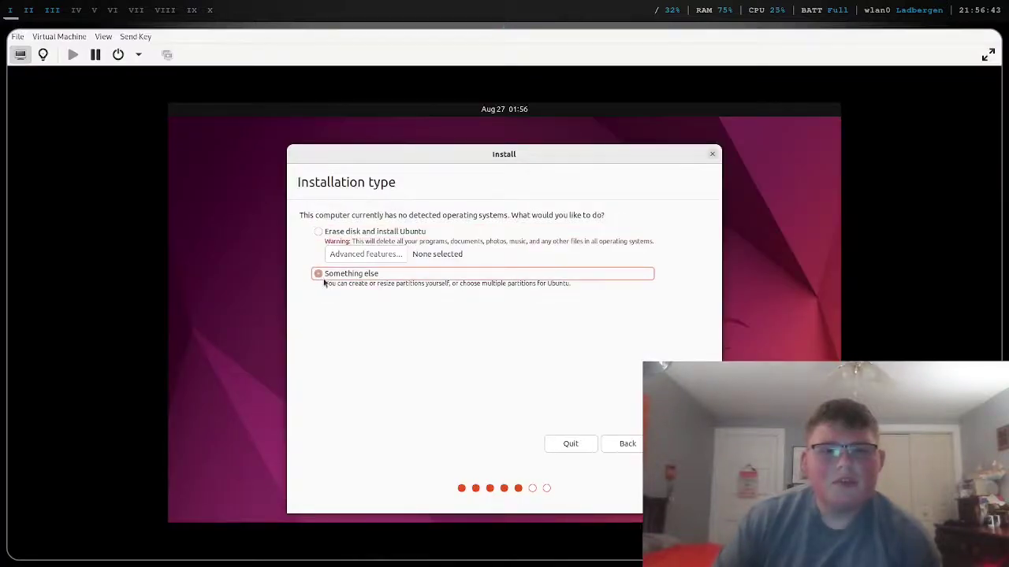
pyautogui.click(677, 444)
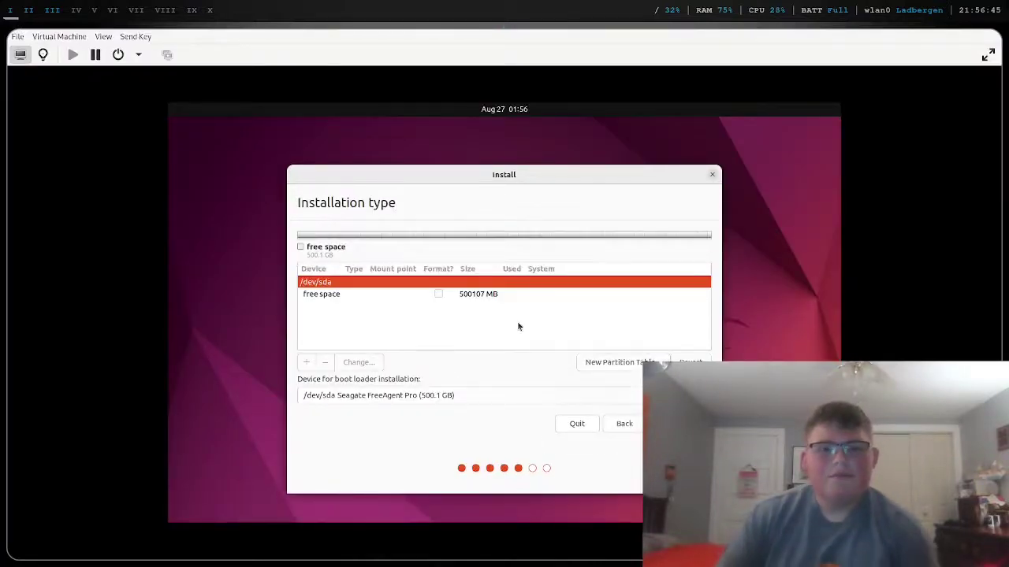
pyautogui.click(426, 294)
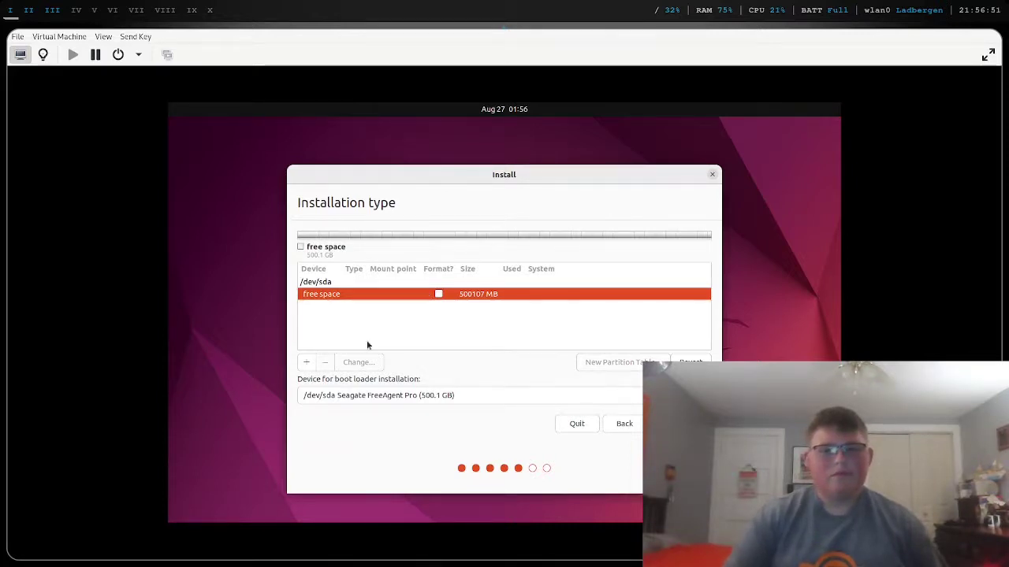
pyautogui.click(307, 363)
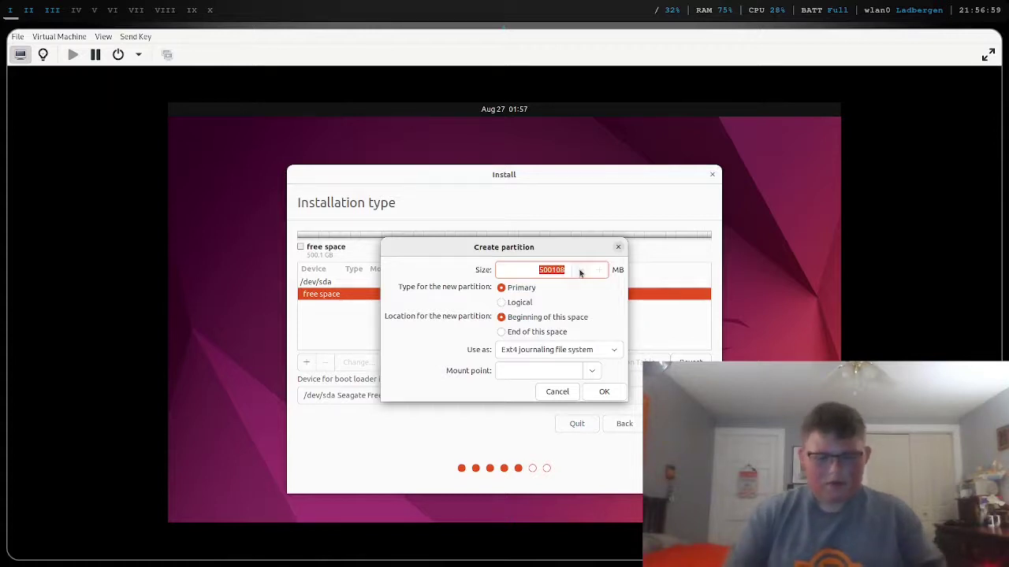
# - Create the partition as 600 MB FAT32 mounted at /boot/efi
pyautogui.write('600')
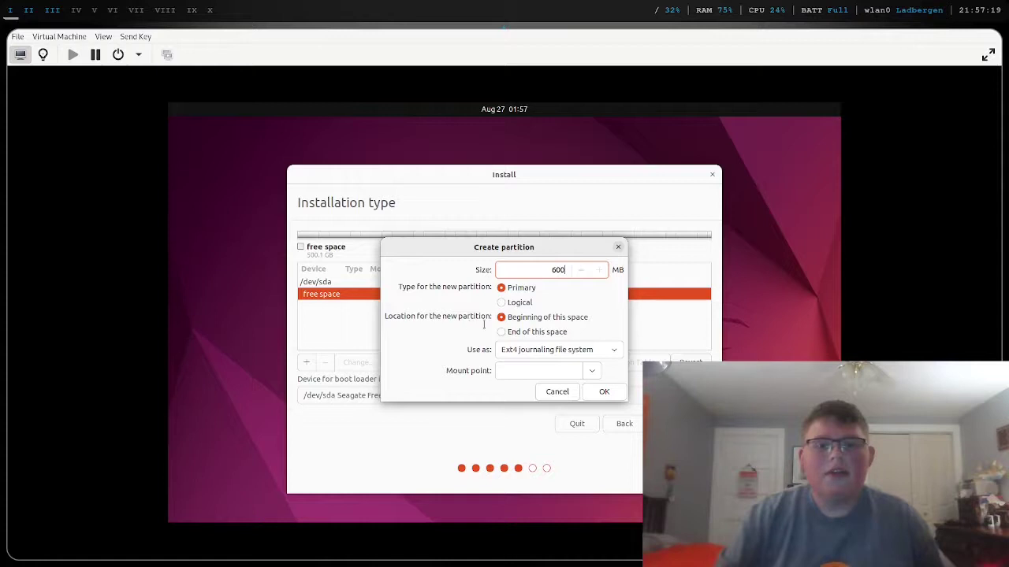
pyautogui.click(518, 353)
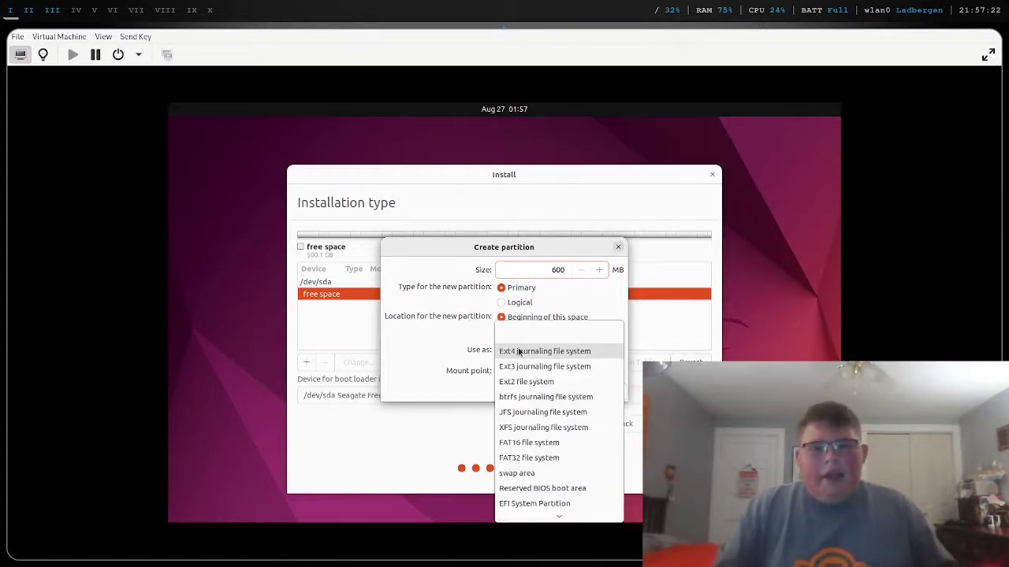
pyautogui.click(537, 460)
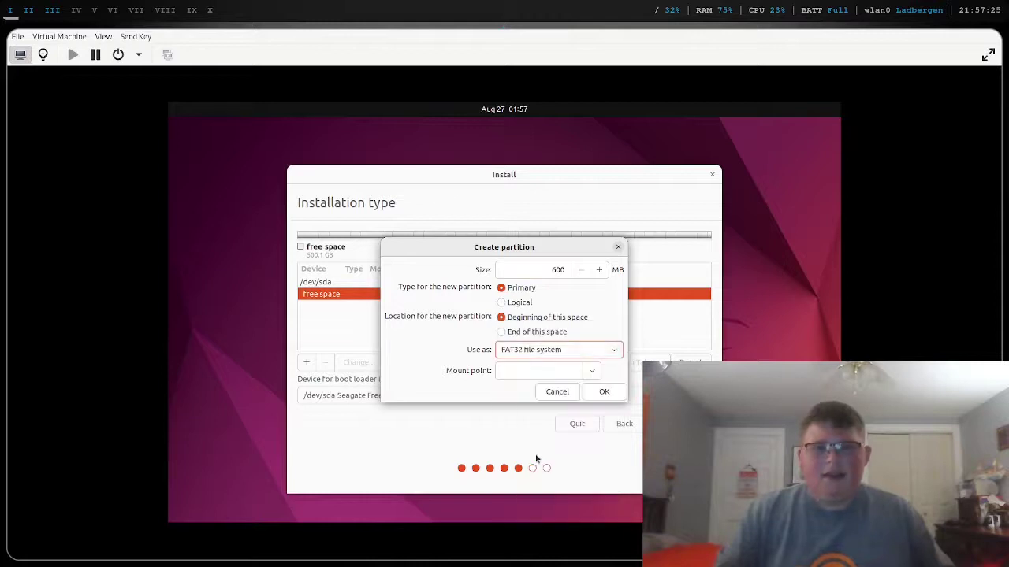
pyautogui.click(530, 371)
pyautogui.write('/')
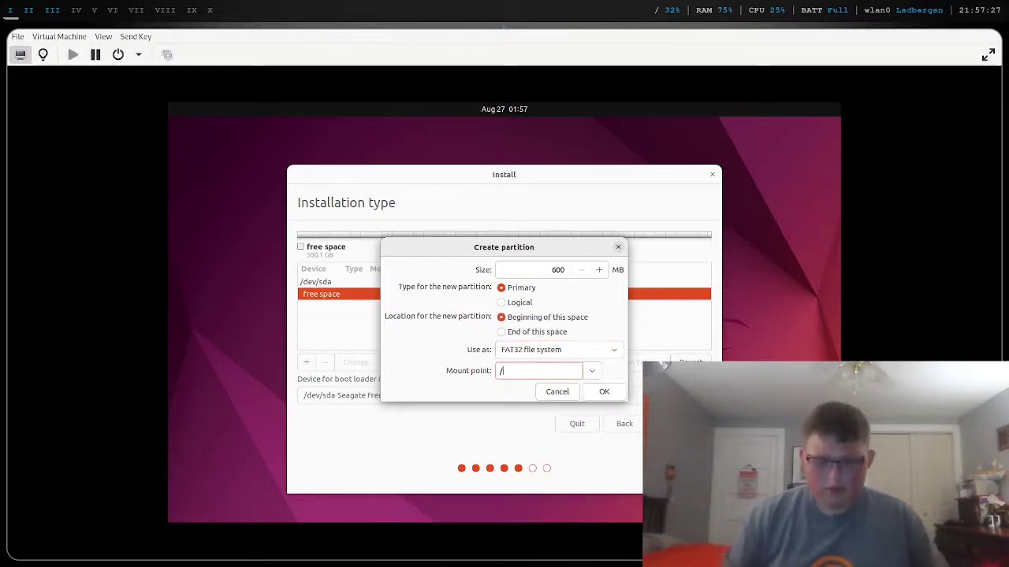
pyautogui.write('boot/')
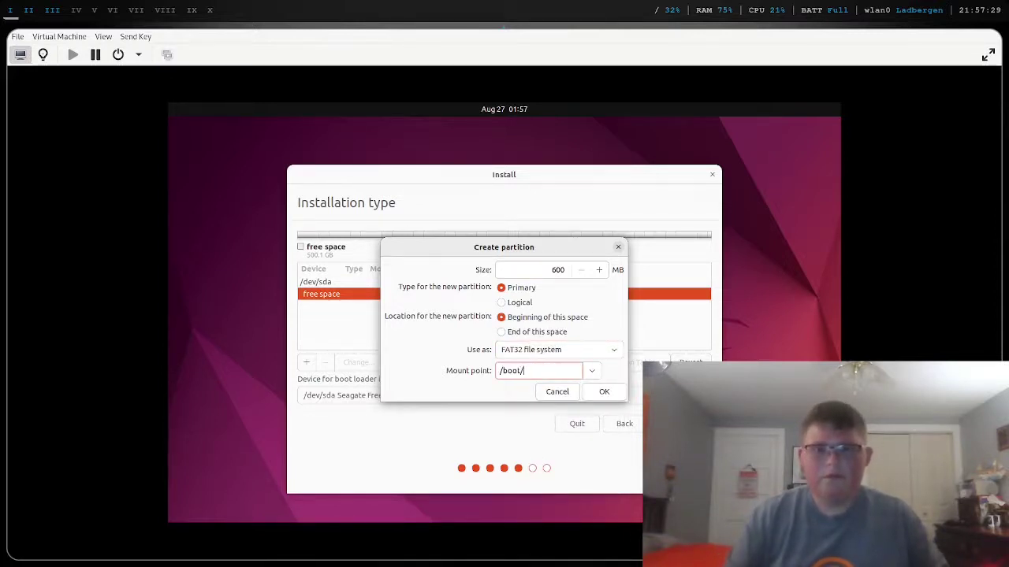
pyautogui.click(591, 371)
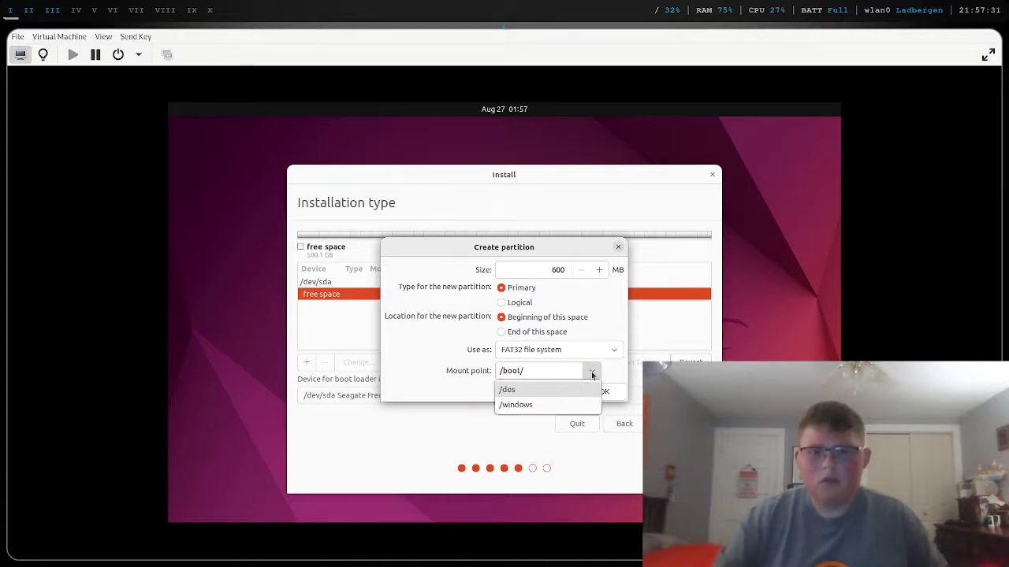
pyautogui.click(591, 371)
pyautogui.write('e')
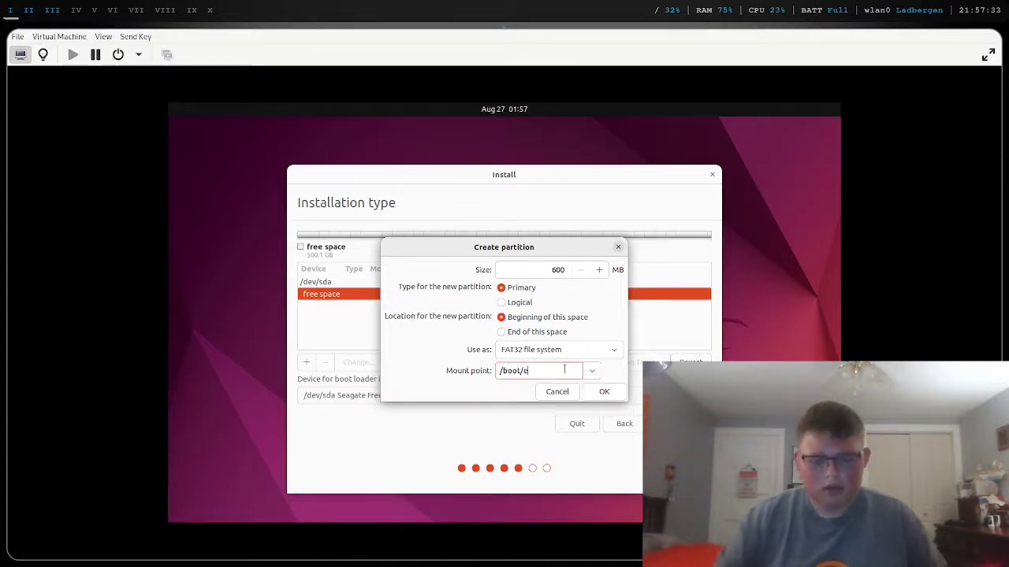
pyautogui.write('fi')
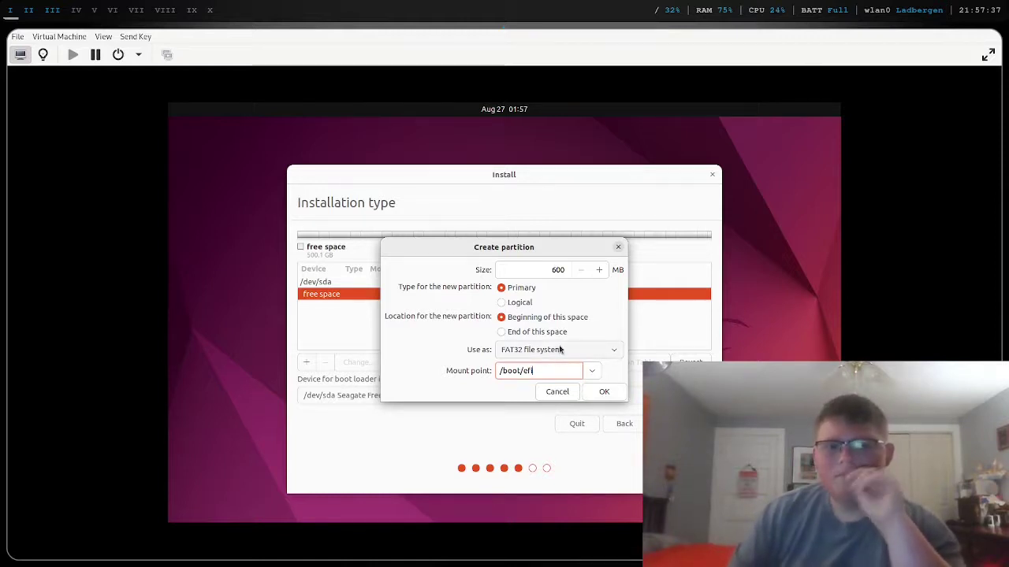
pyautogui.click(599, 391)
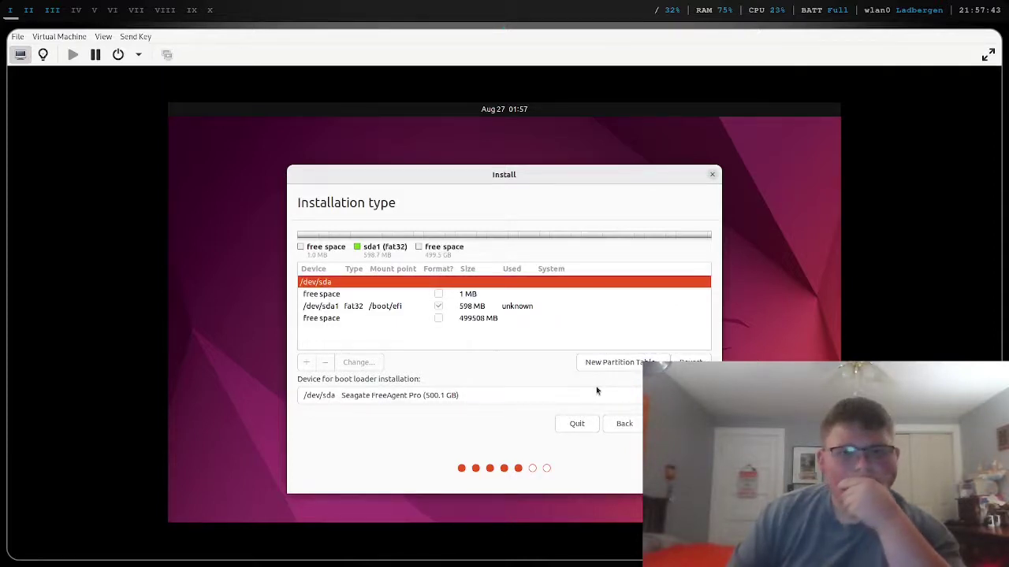
# - Start a new partition in the remaining free space, entering size 50000 and mount point /
pyautogui.click(402, 318)
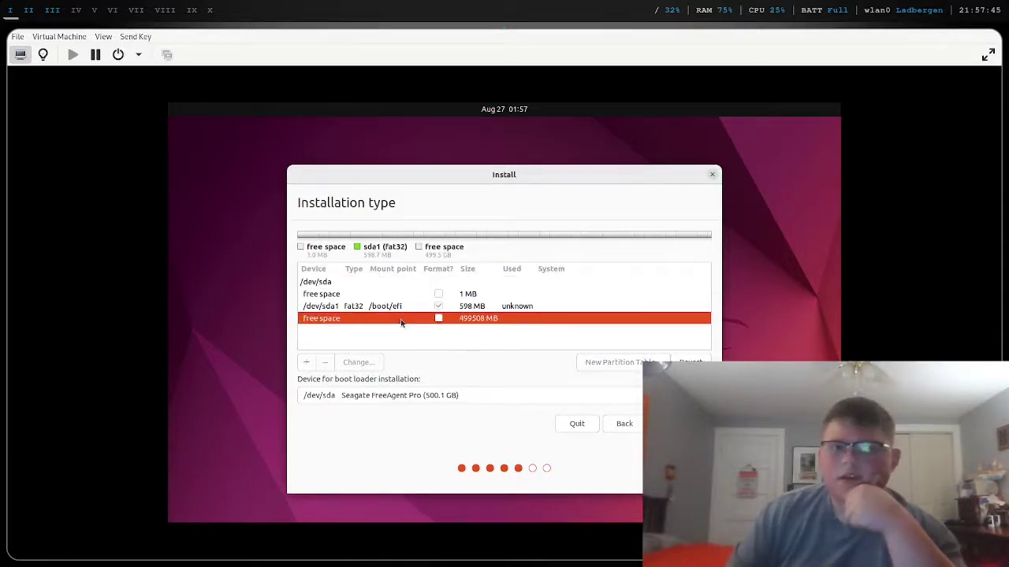
pyautogui.click(305, 363)
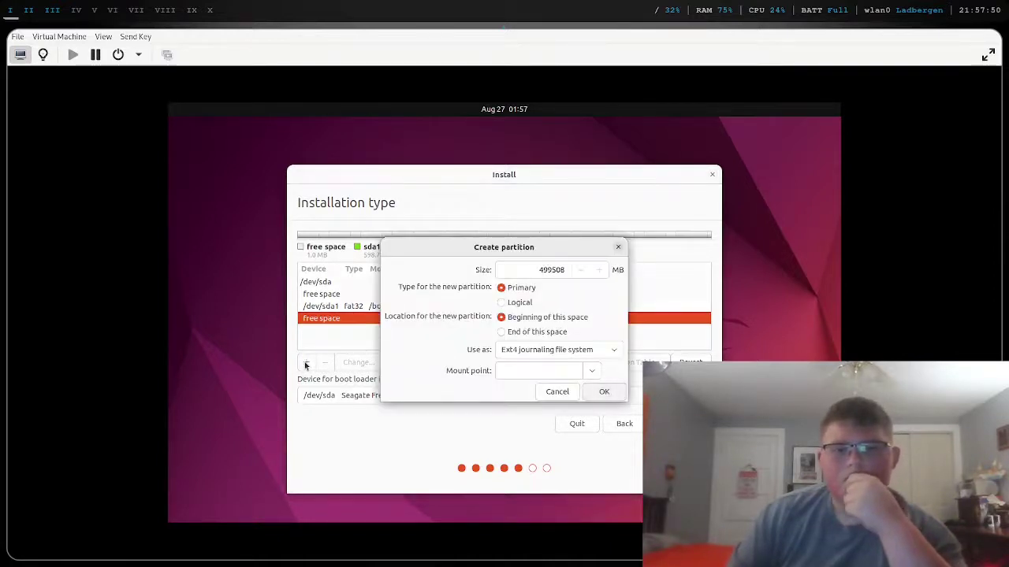
pyautogui.click(539, 270)
pyautogui.moveTo(539, 270); pyautogui.dragTo(564, 270)
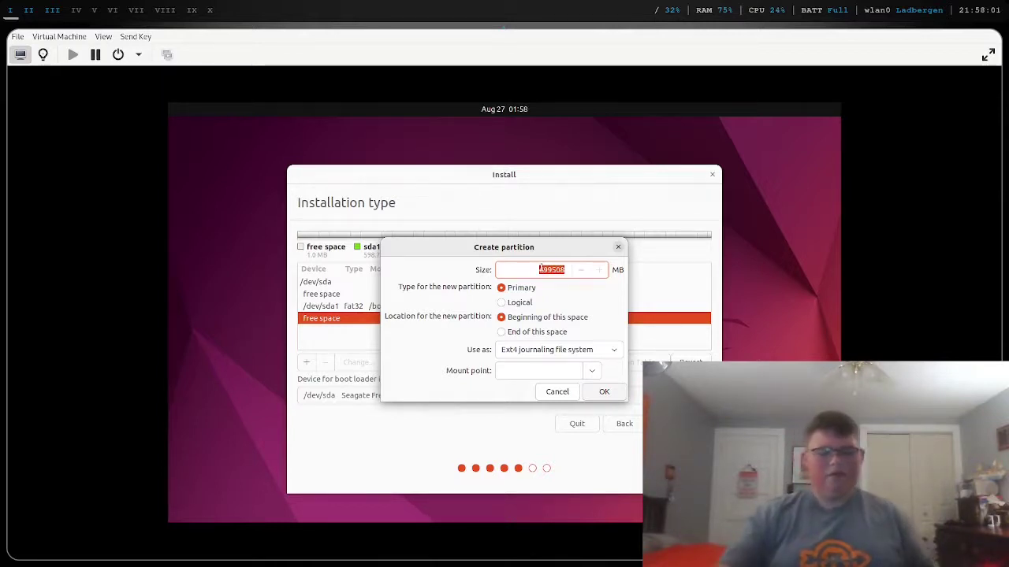
pyautogui.write('50')
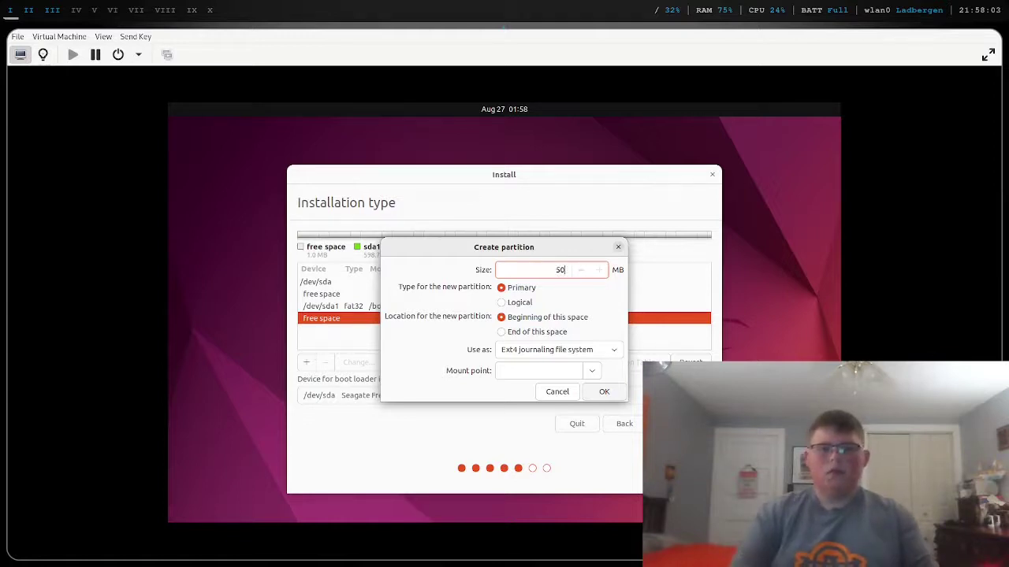
pyautogui.write('000')
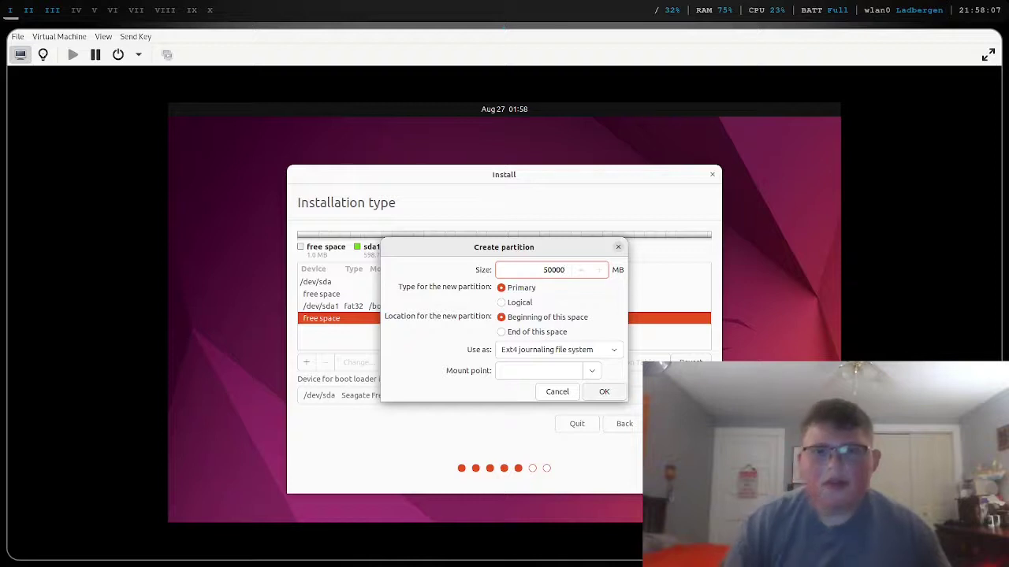
pyautogui.click(562, 370)
pyautogui.write('/')
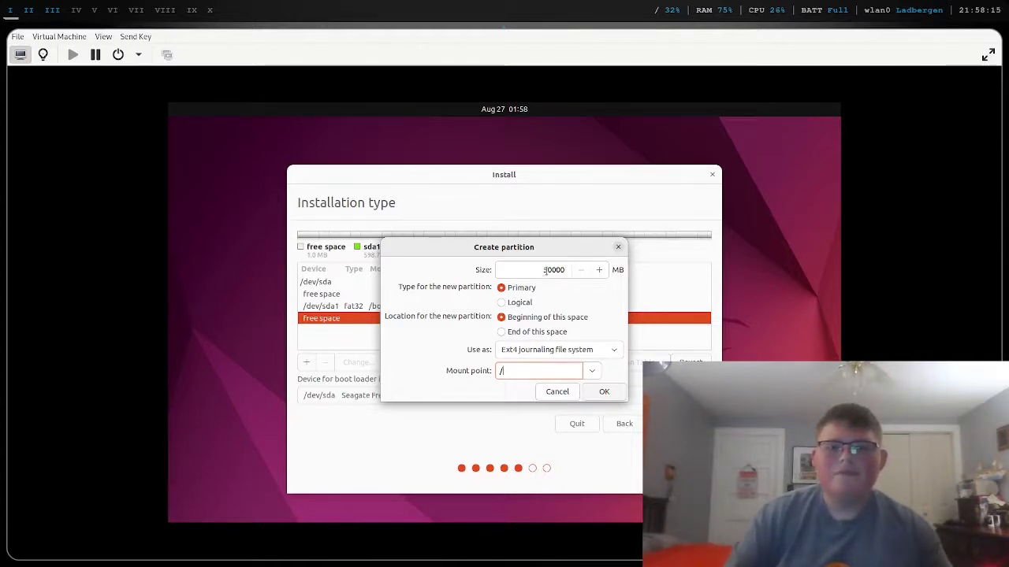
# - Change the new partition to an 8000 MB swap area and create it
pyautogui.click(573, 352)
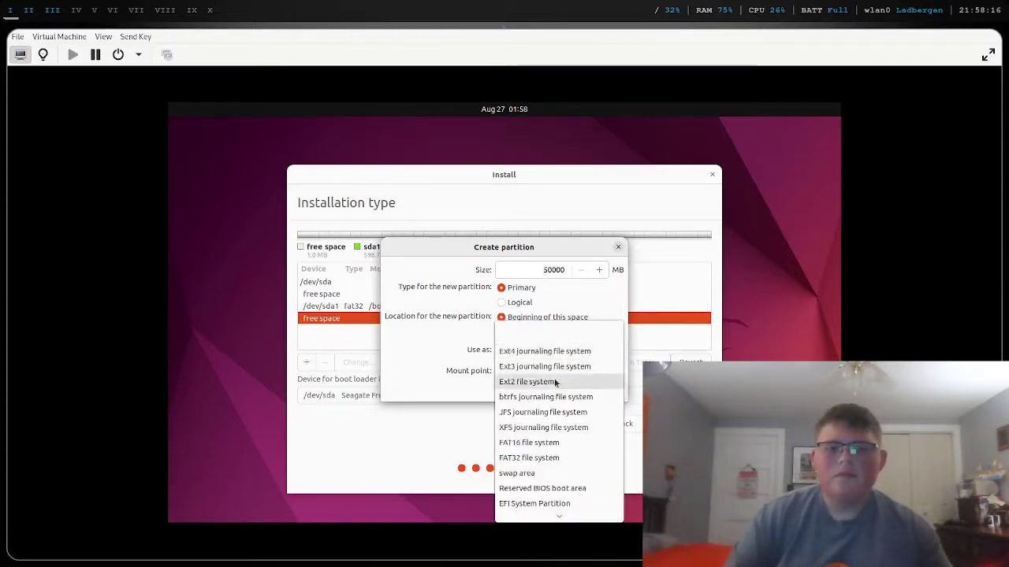
pyautogui.click(545, 474)
pyautogui.click(552, 270)
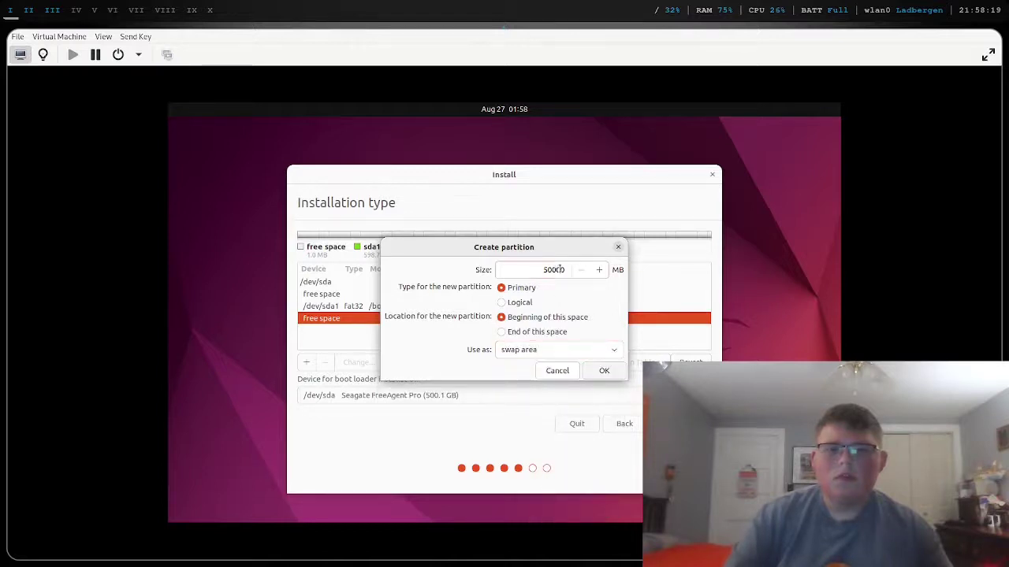
pyautogui.press('BackSpace')
pyautogui.press('BackSpace')
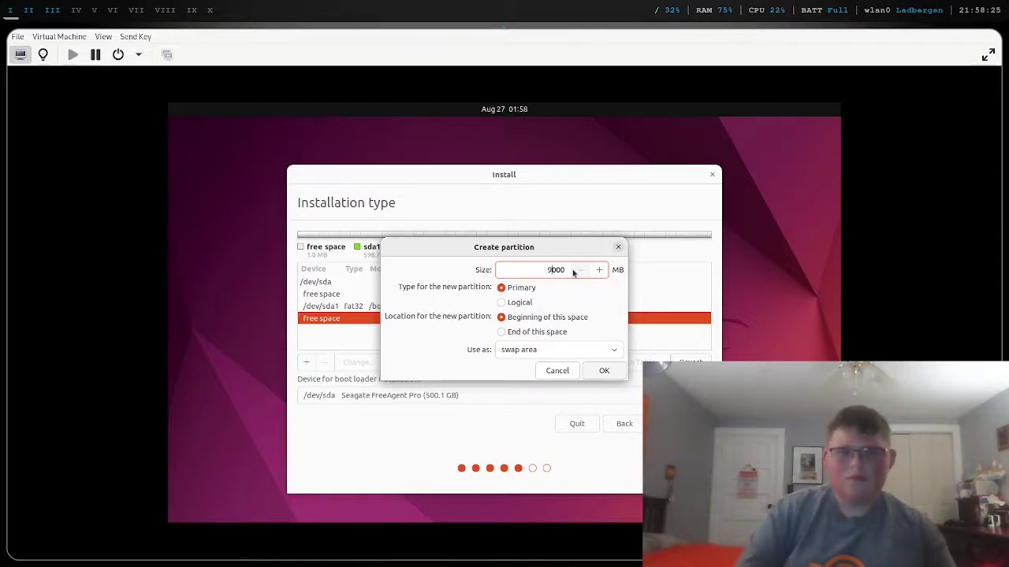
pyautogui.press('BackSpace')
pyautogui.write('8')
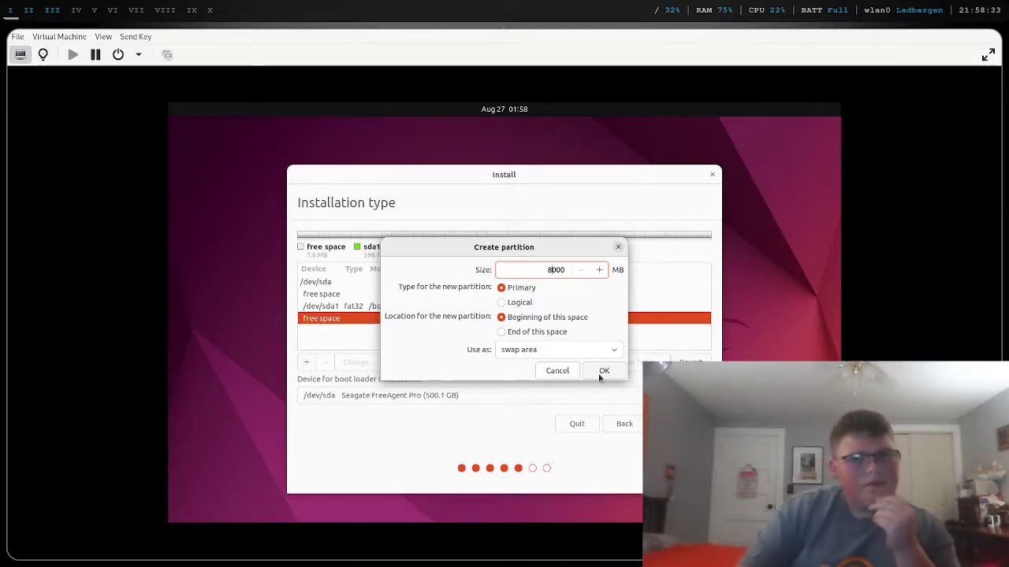
pyautogui.click(600, 375)
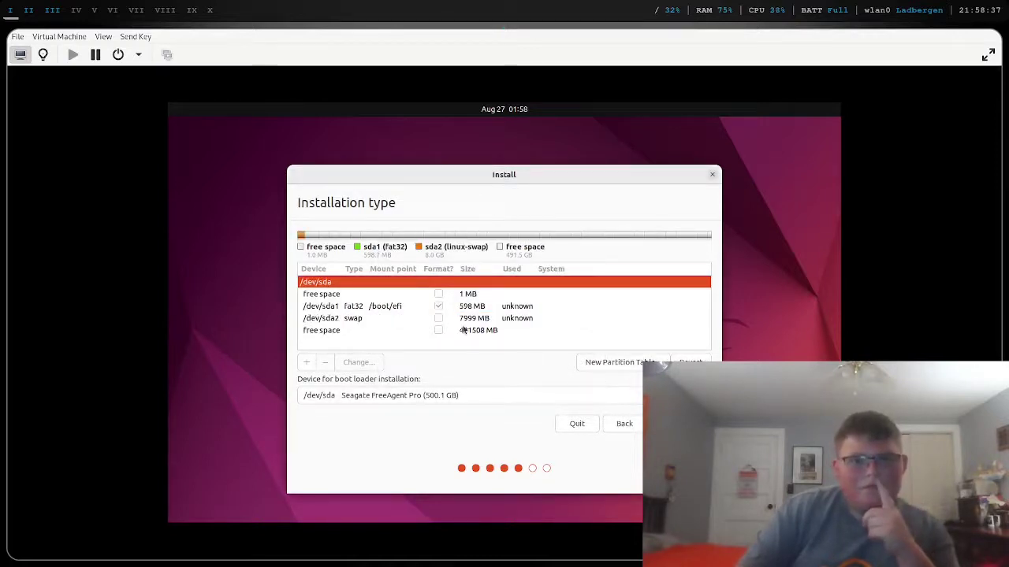
# - Add a 60000 MB ext4 root partition at / and attempt Install Now
pyautogui.click(462, 330)
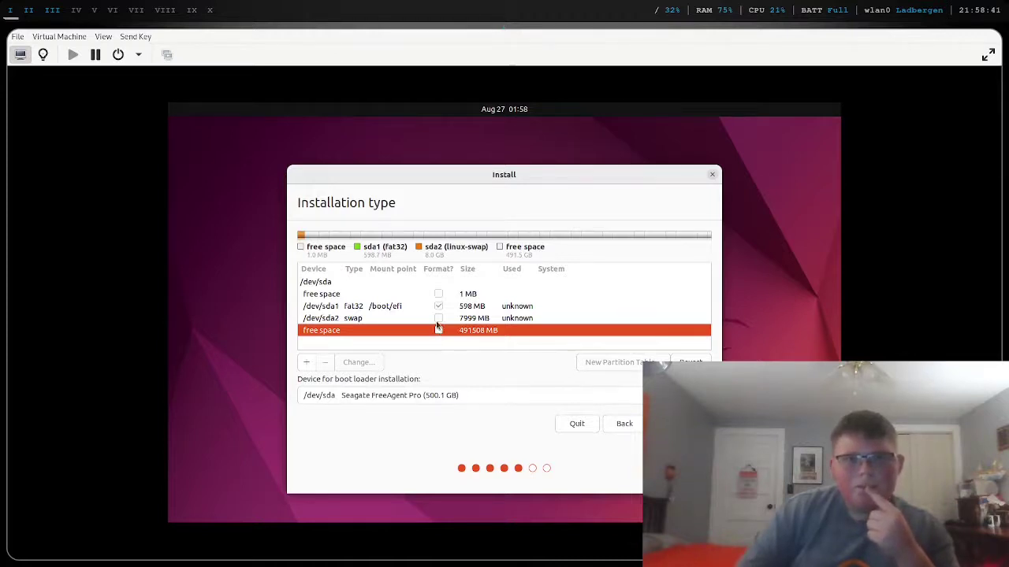
pyautogui.click(439, 322)
pyautogui.click(439, 331)
pyautogui.click(307, 363)
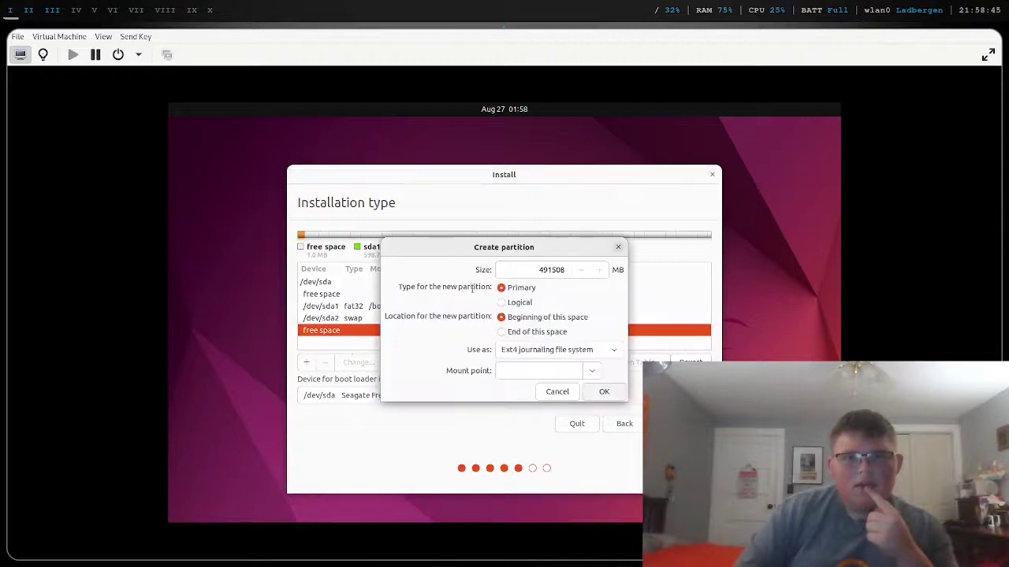
pyautogui.moveTo(565, 270); pyautogui.dragTo(538, 272)
pyautogui.write('60000')
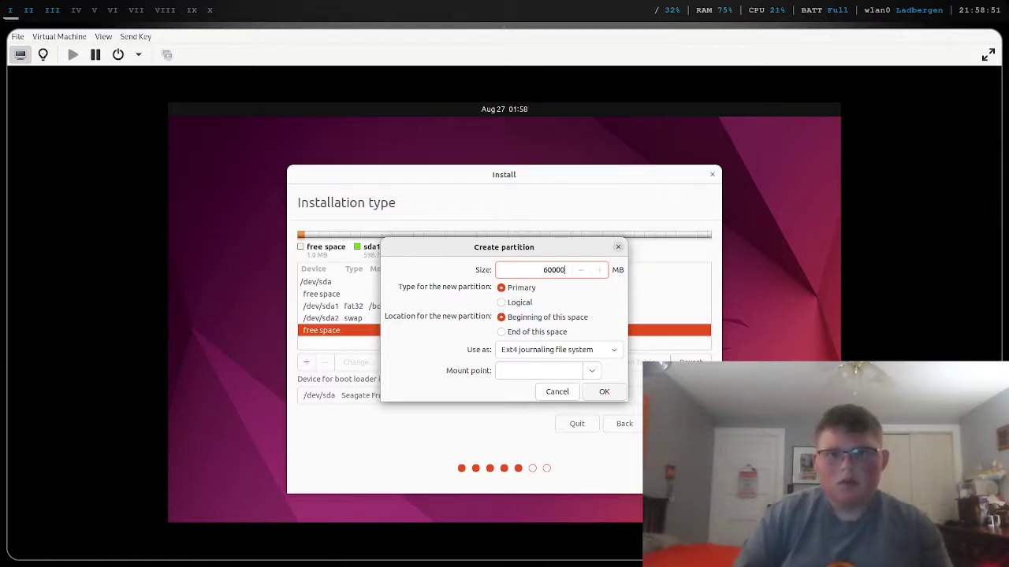
pyautogui.click(576, 365)
pyautogui.write('/')
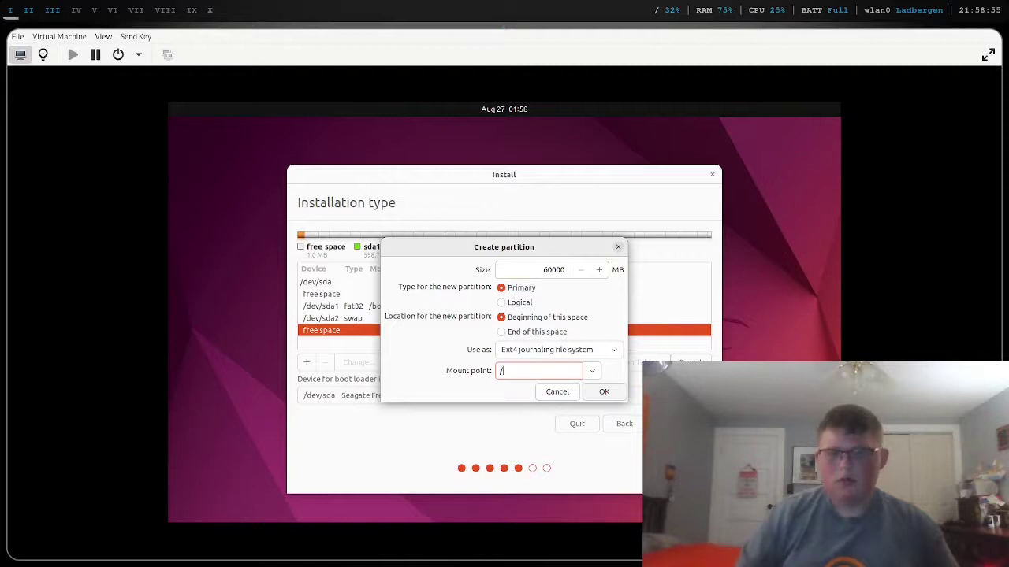
pyautogui.click(601, 393)
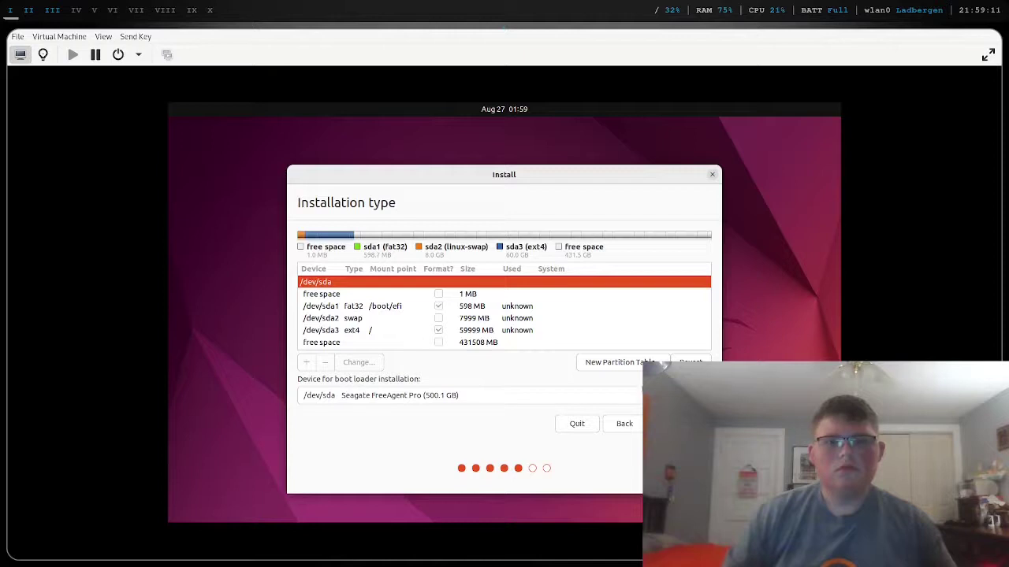
pyautogui.click(679, 423)
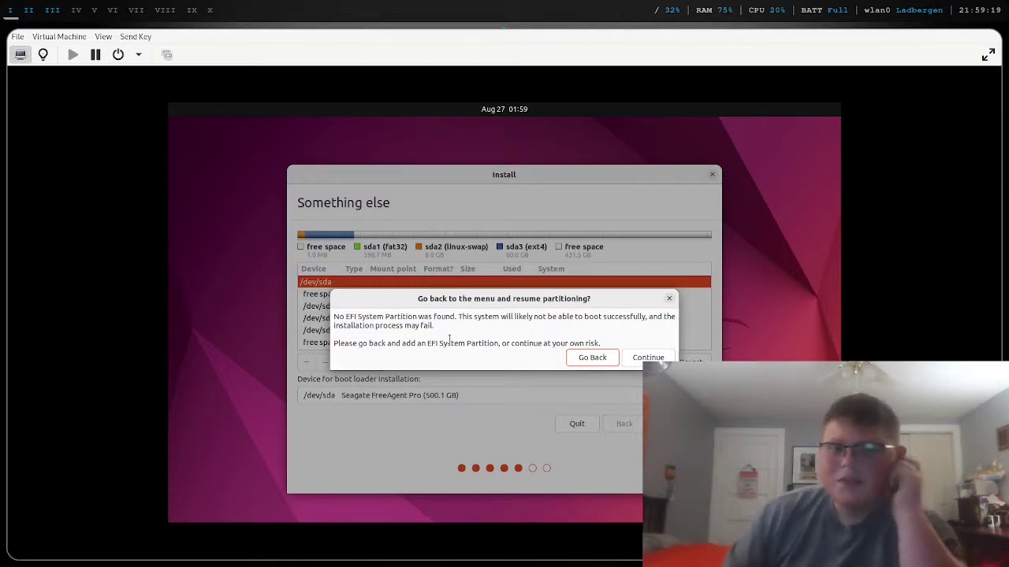
# - Go back and change the 598 MB /boot/efi partition to an EFI System Partition
pyautogui.click(582, 360)
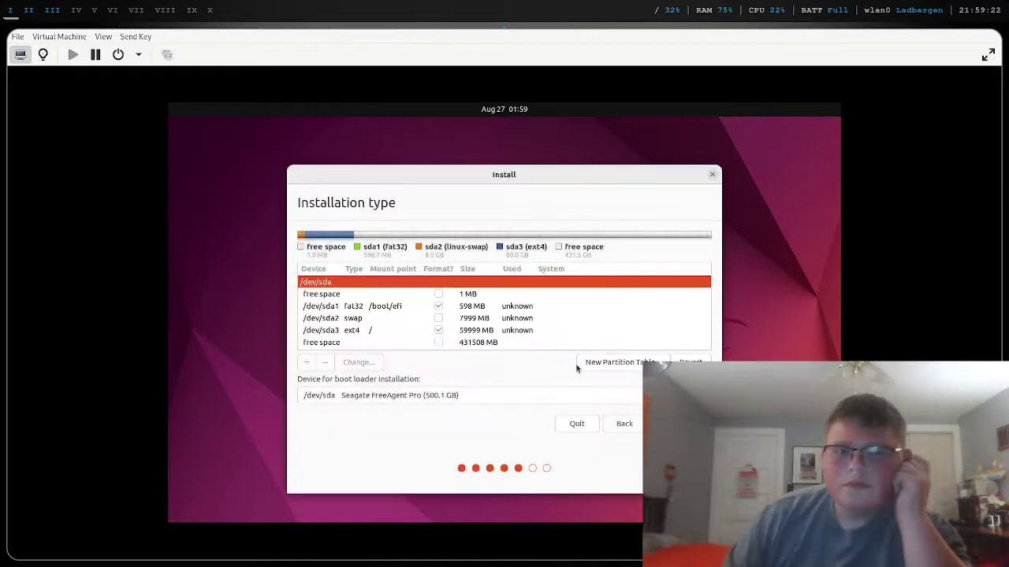
pyautogui.click(505, 316)
pyautogui.click(505, 308)
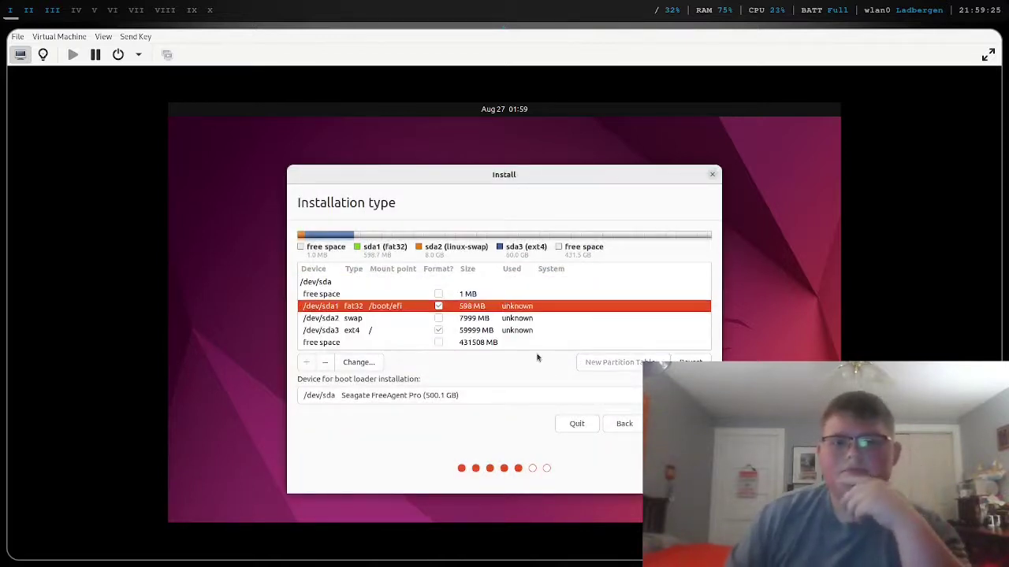
pyautogui.click(361, 365)
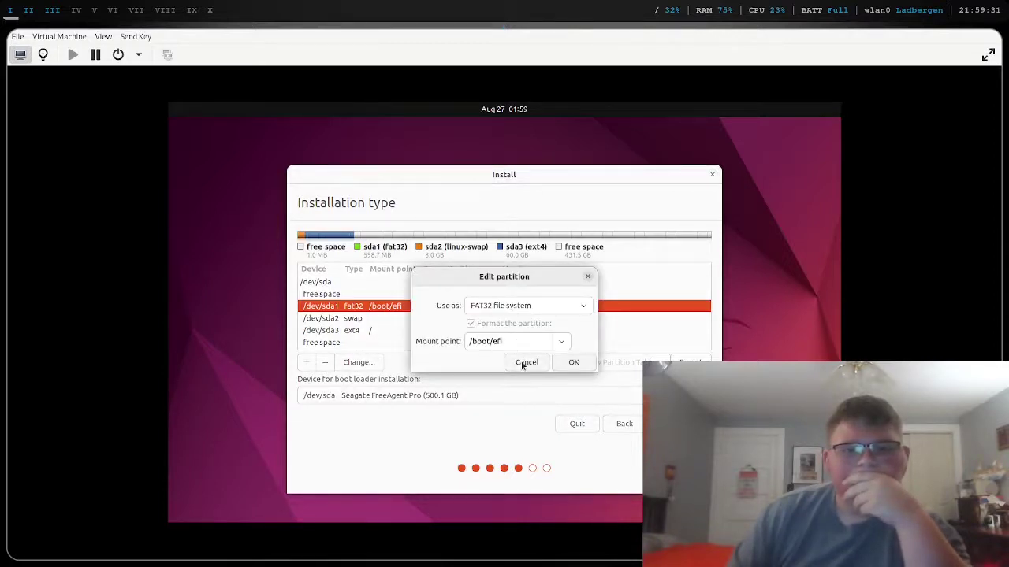
pyautogui.click(536, 306)
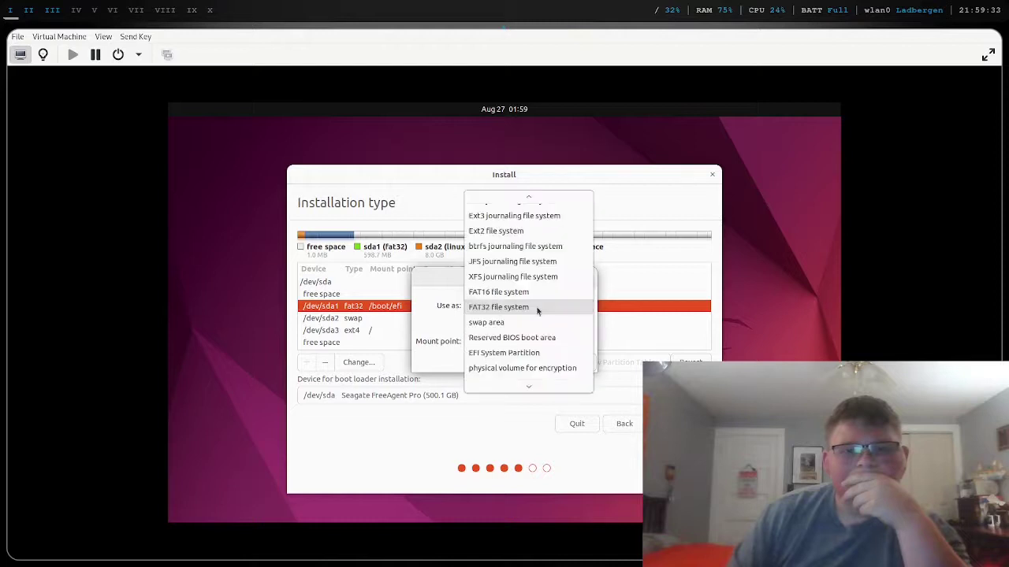
pyautogui.click(534, 352)
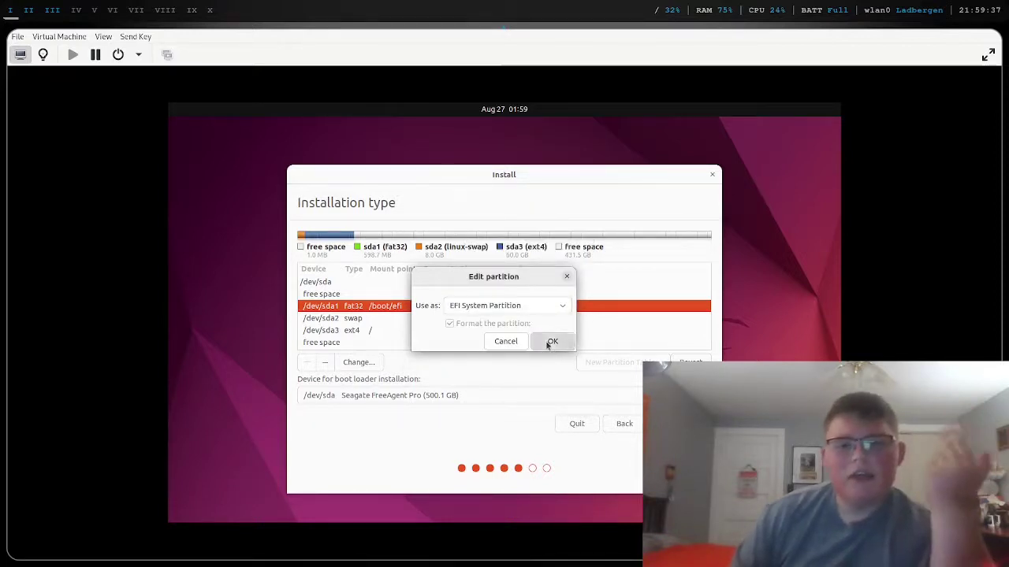
pyautogui.click(550, 342)
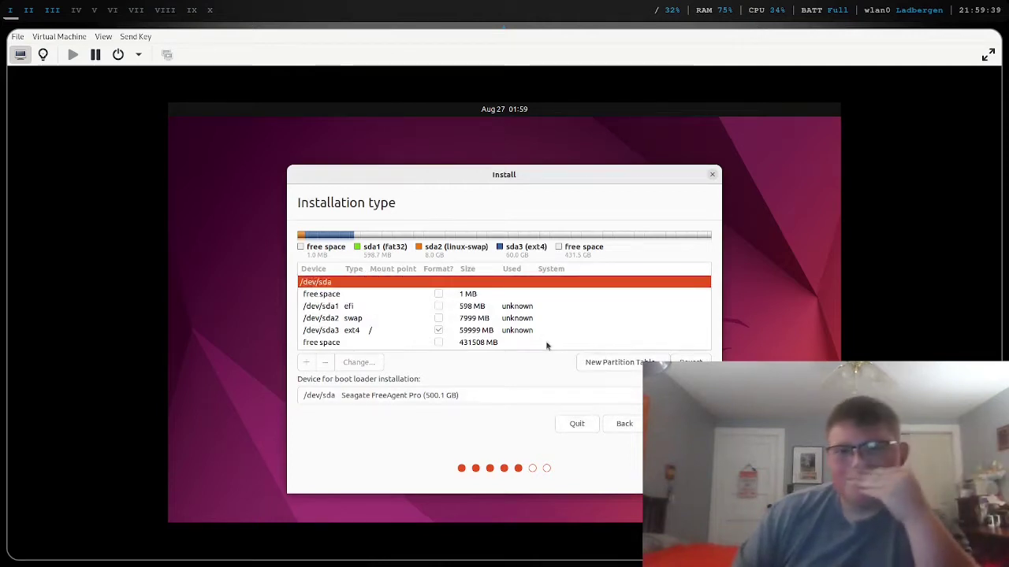
# - Review the swap and ext4 root partitions and proceed to install with this layout
pyautogui.click(517, 322)
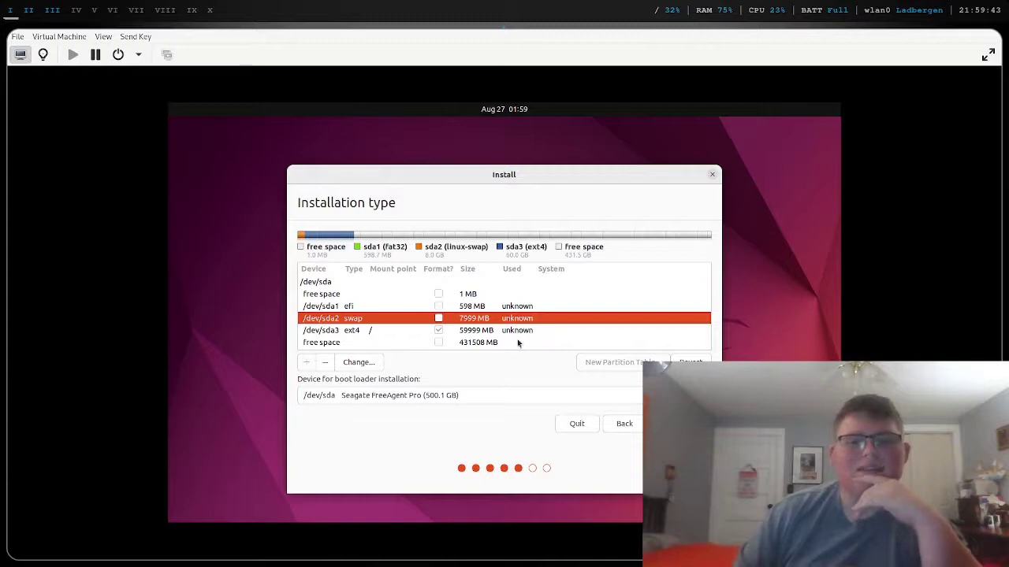
pyautogui.click(519, 335)
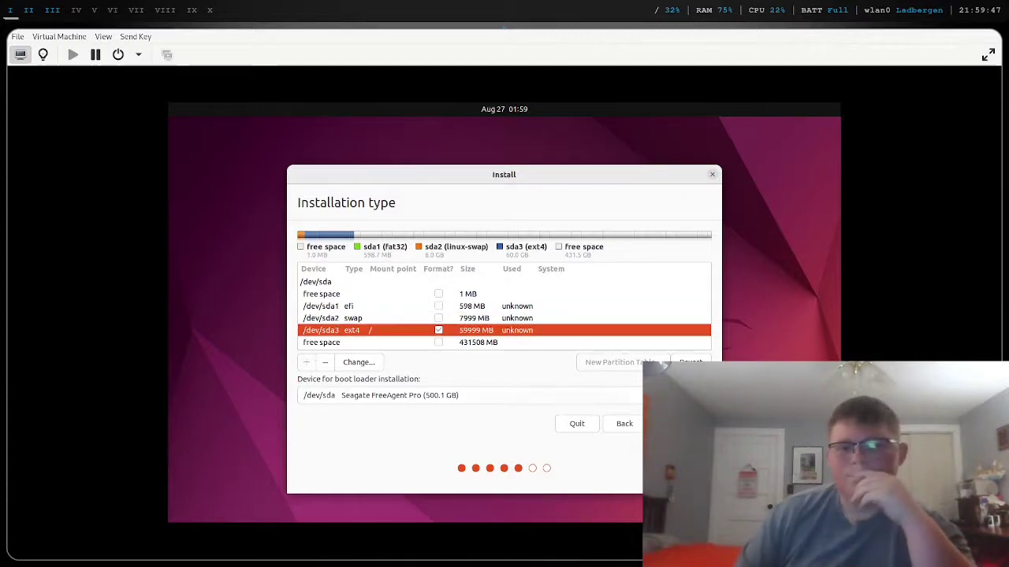
pyautogui.click(681, 423)
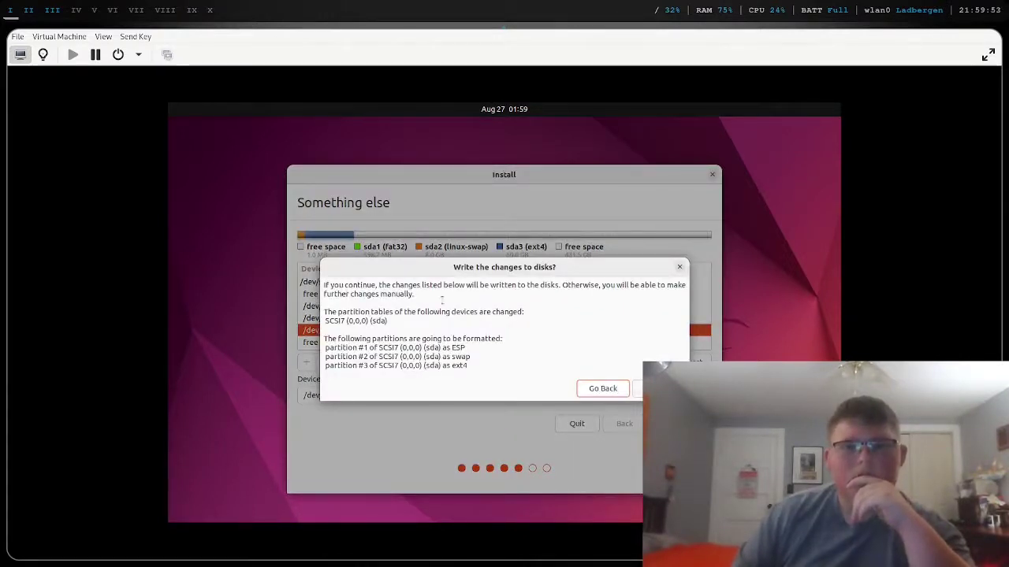
# - Scroll through the QA Tracker test case, then return to the installer's 'Write the changes to disks?' dialog
pyautogui.press('super+2')
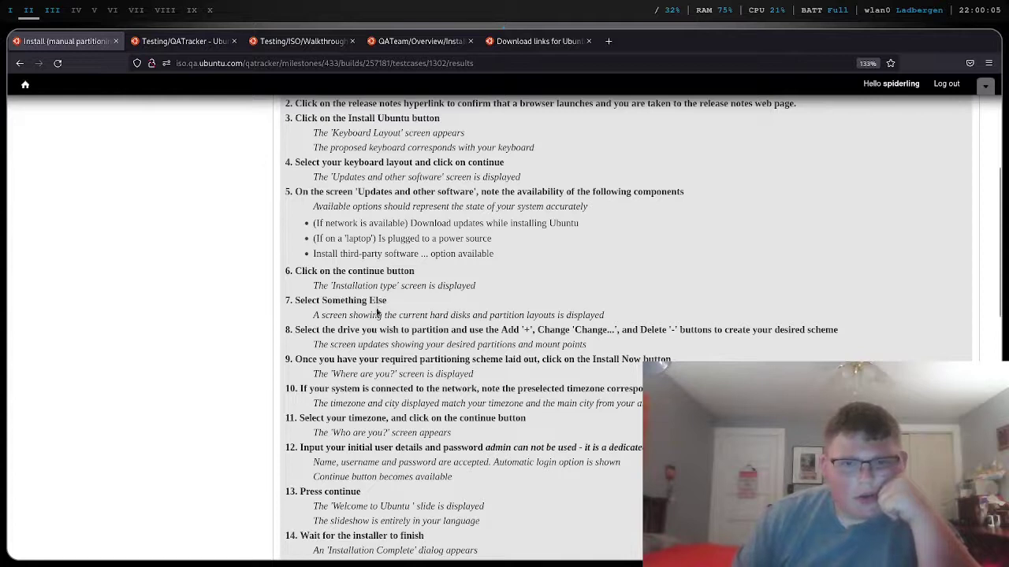
pyautogui.scroll(-2, 377, 306)
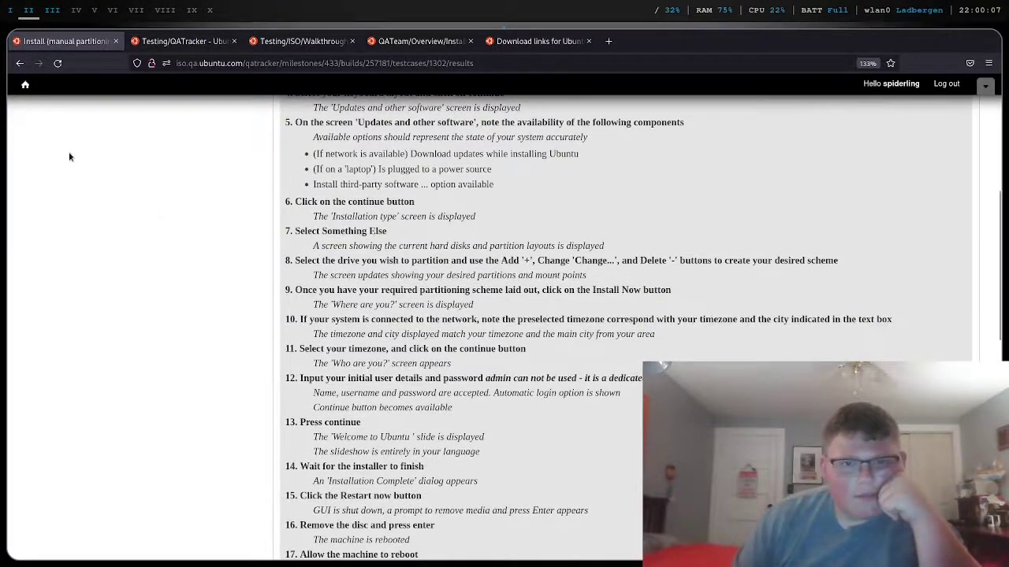
pyautogui.click(11, 10)
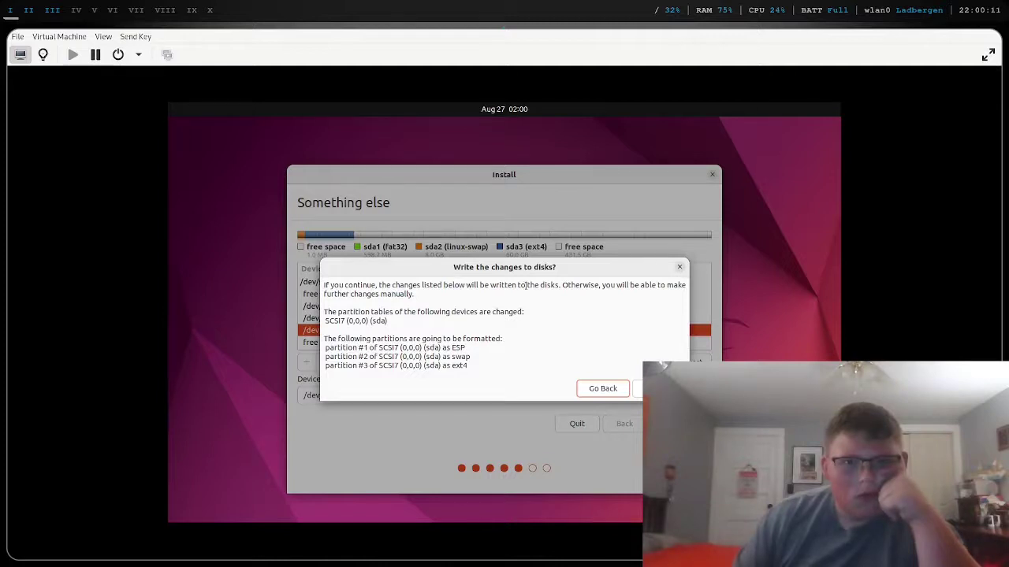
# - Confirm writing the ESP, swap and ext4 partitions and accept the New York timezone
pyautogui.click(662, 389)
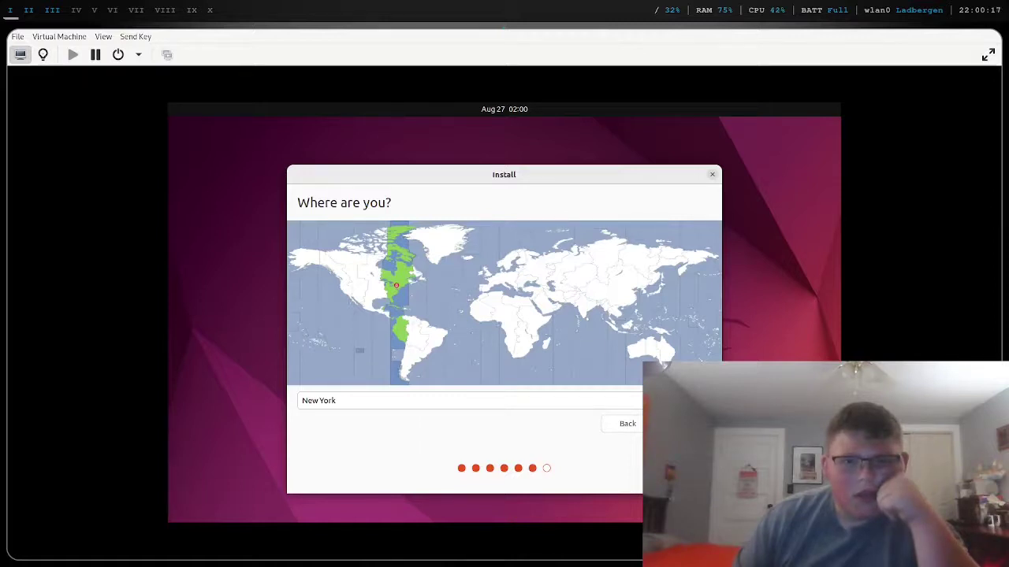
pyautogui.press('Return')
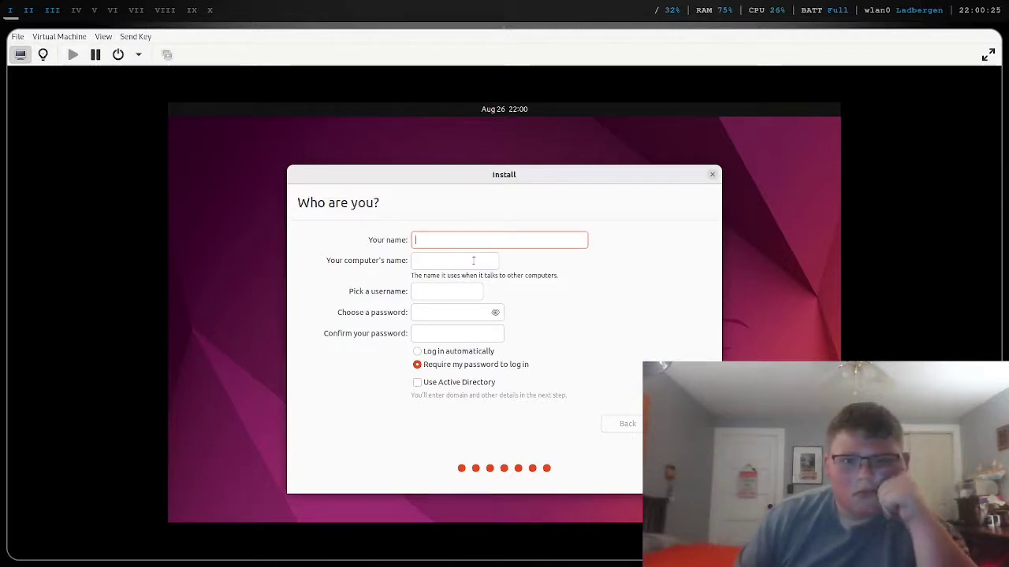
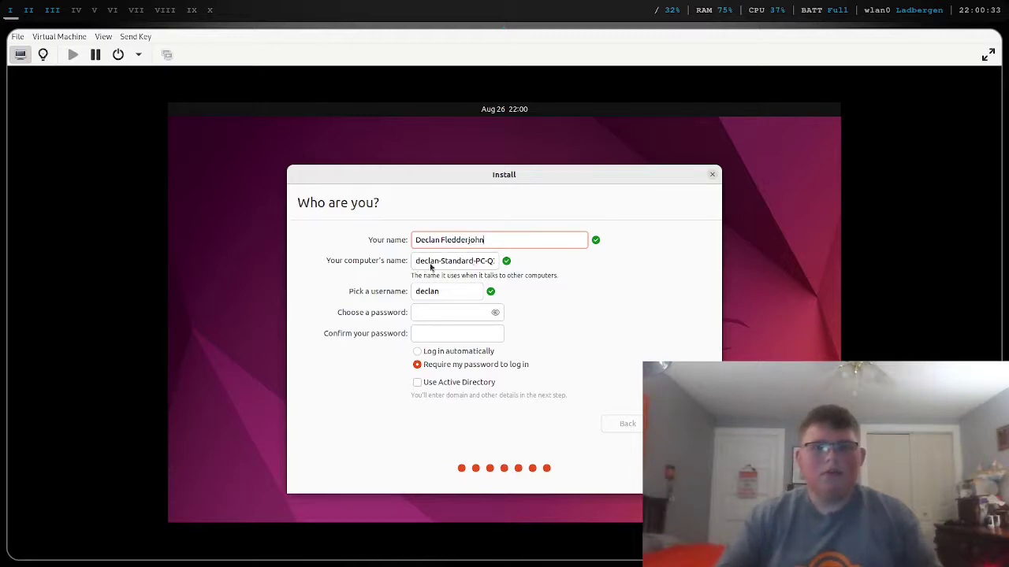
# - Enter the user's full name and replace the computer name with ubuntu-iso-test
pyautogui.moveTo(476, 267); pyautogui.dragTo(412, 262)
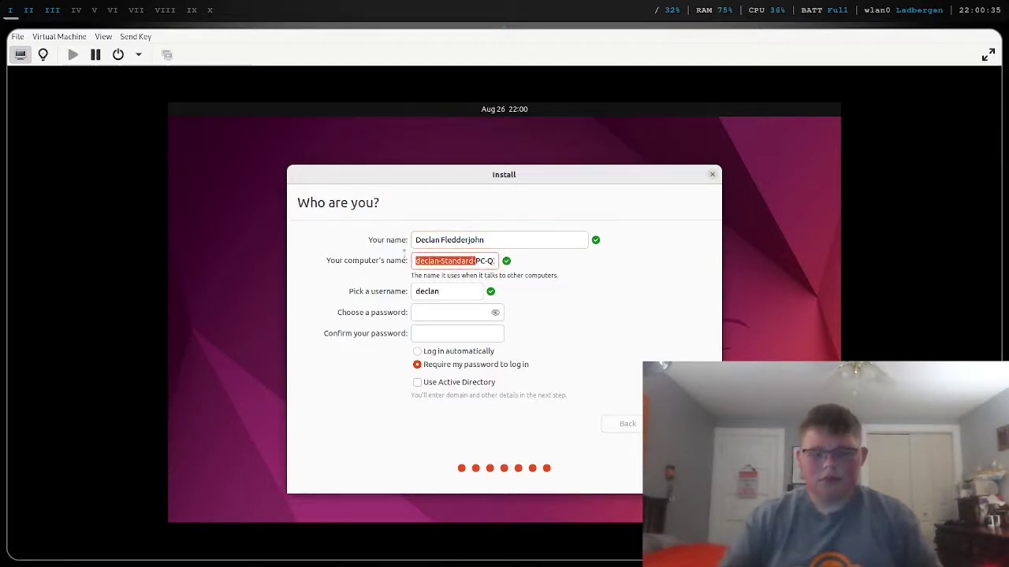
pyautogui.press('BackSpace')
pyautogui.moveTo(477, 261); pyautogui.dragTo(389, 254)
pyautogui.press('BackSpace')
pyautogui.write('ubuntu-iso')
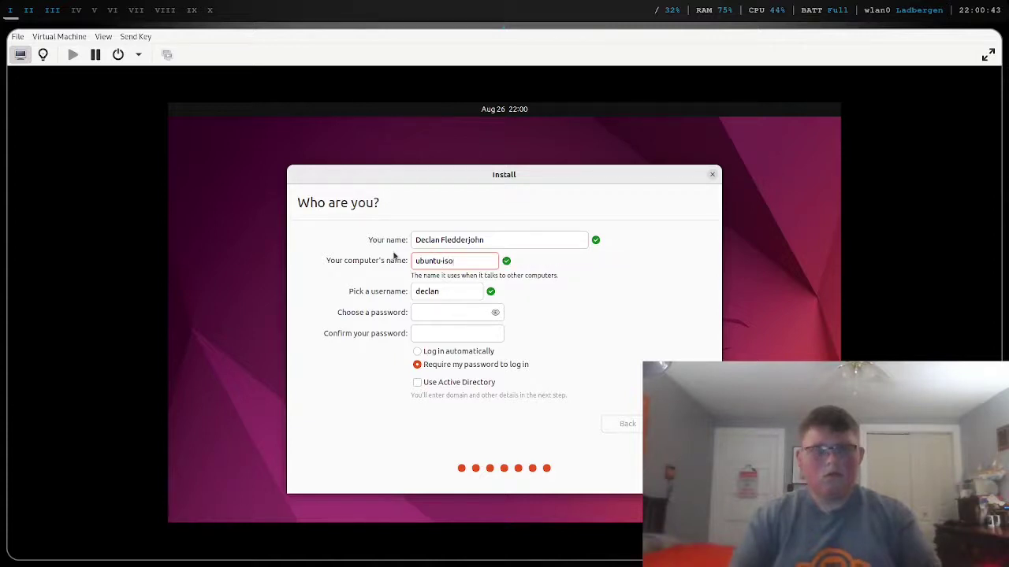
pyautogui.write('-t')
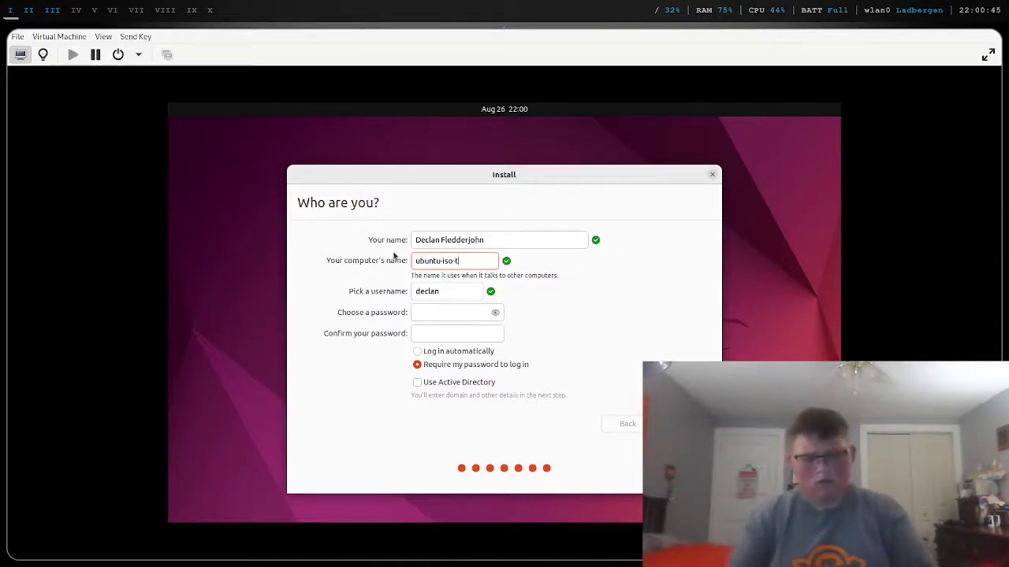
pyautogui.write('est')
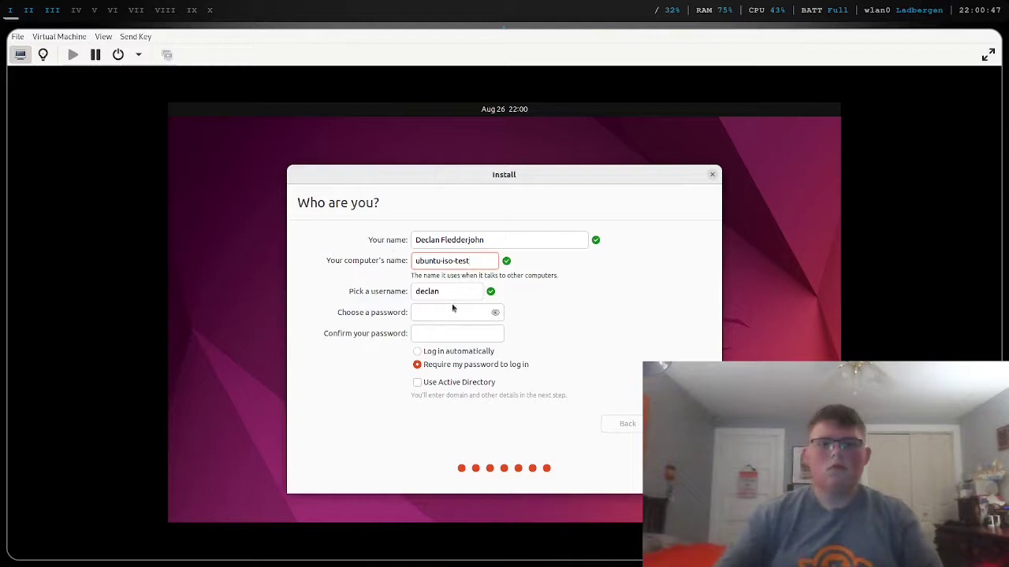
# - Extend the username with the user's surname, then enter and confirm the account password
pyautogui.click(454, 291)
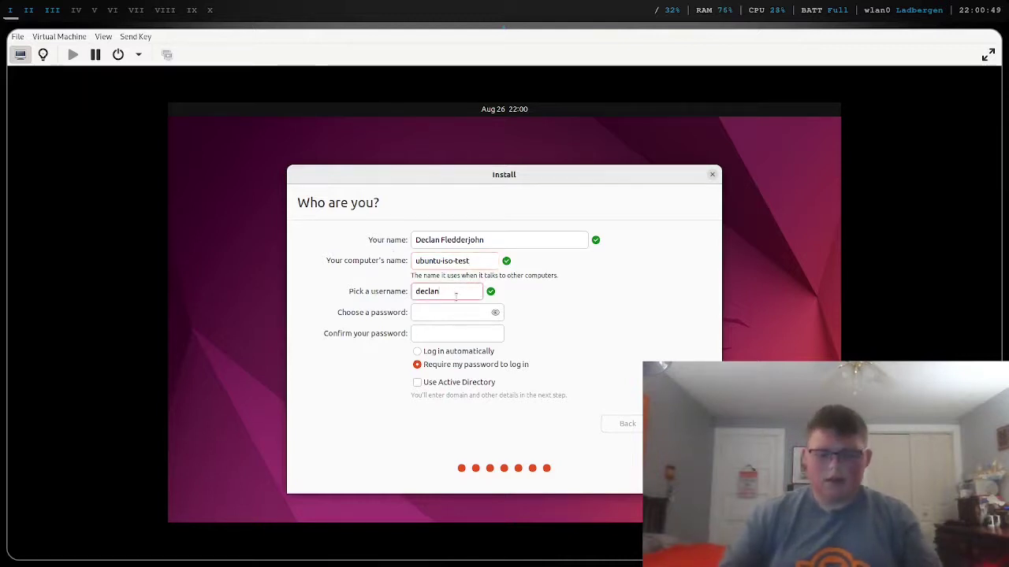
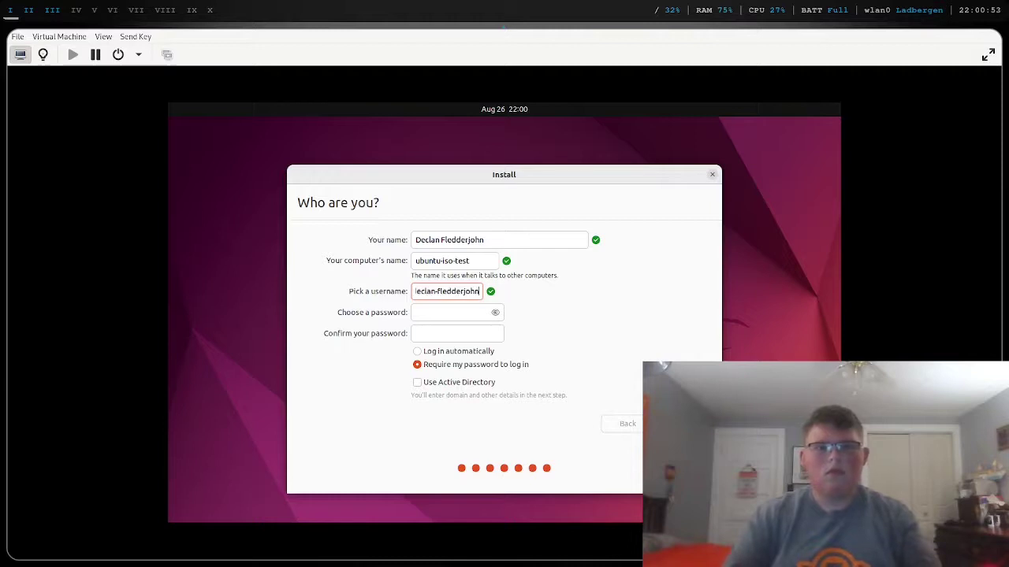
pyautogui.click(435, 318)
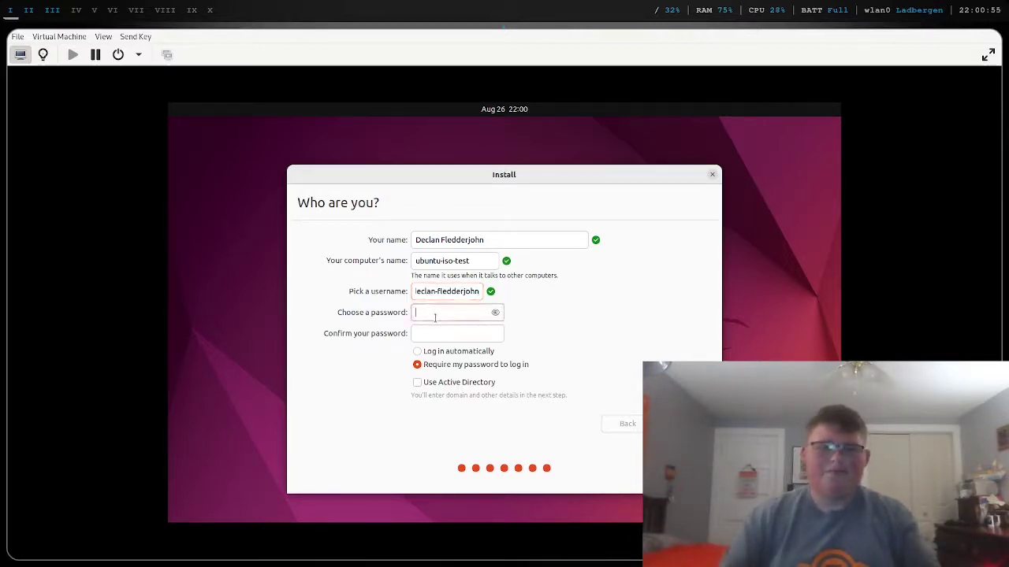
pyautogui.write('**********')
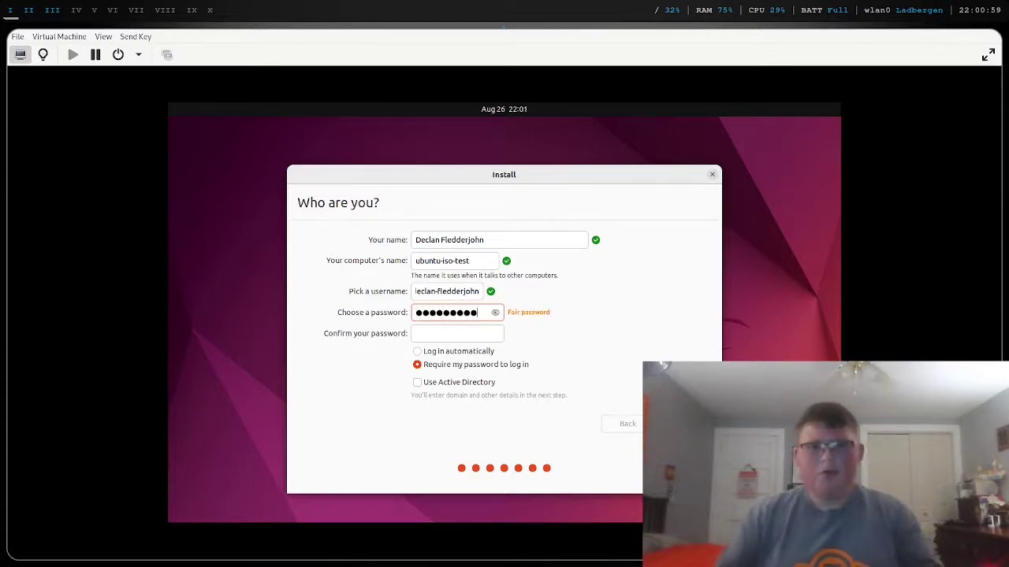
pyautogui.click(472, 333)
pyautogui.write('*********')
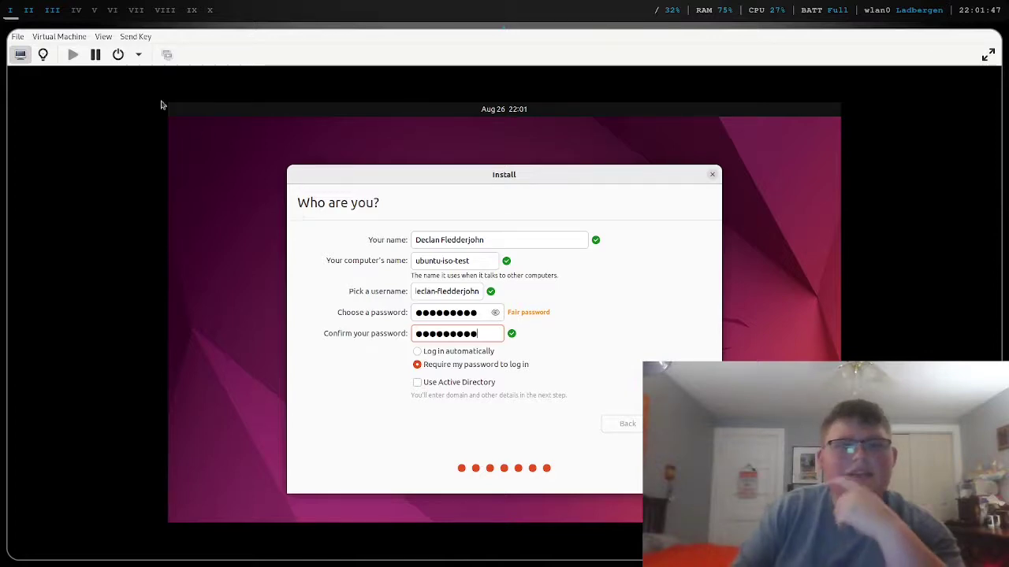
# - Scroll the QA Tracker test case in Firefox down to its final steps and submission notes
pyautogui.click(48, 12)
pyautogui.click(33, 12)
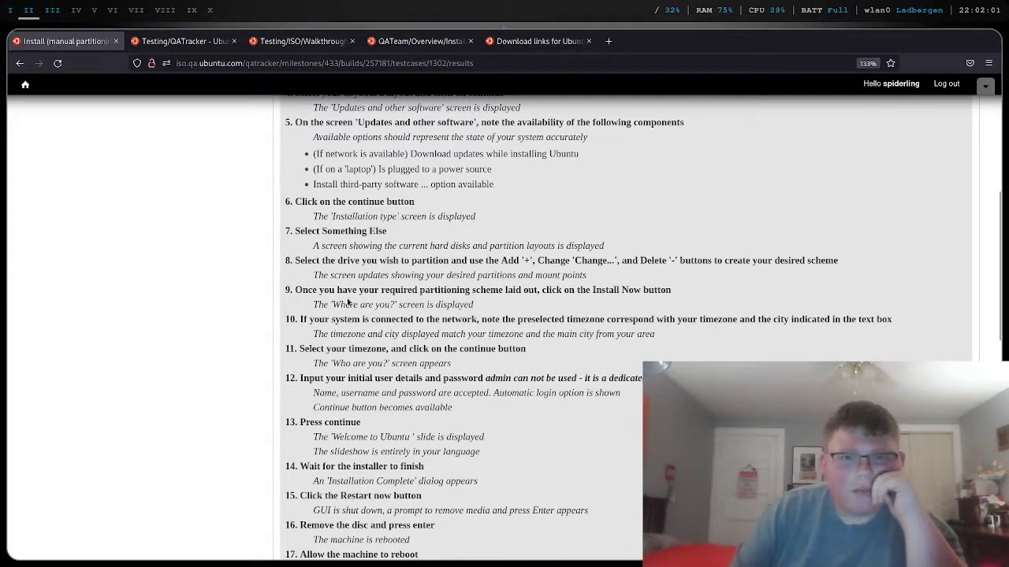
pyautogui.scroll(-2, 346, 297)
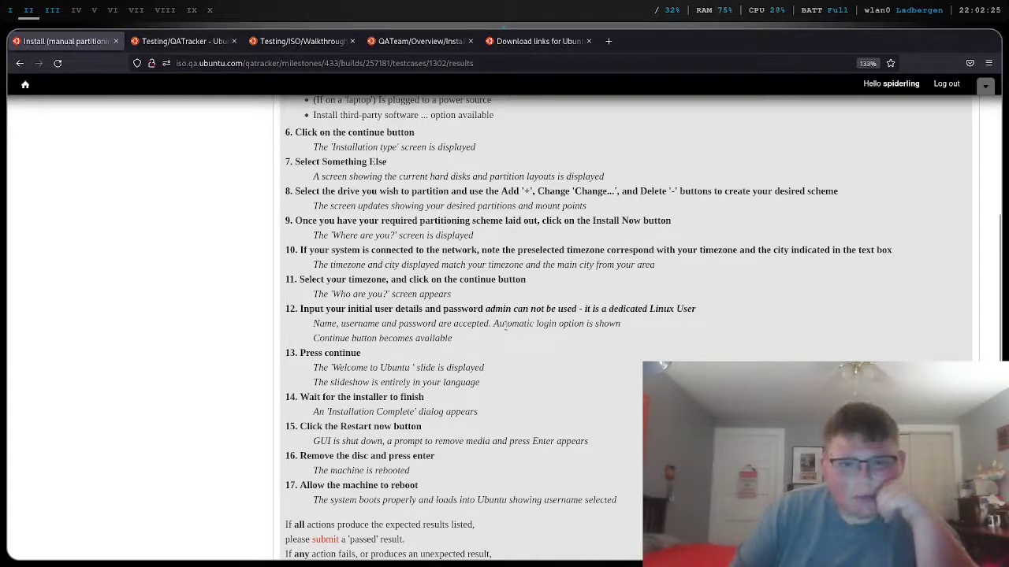
pyautogui.scroll(-2, 529, 325)
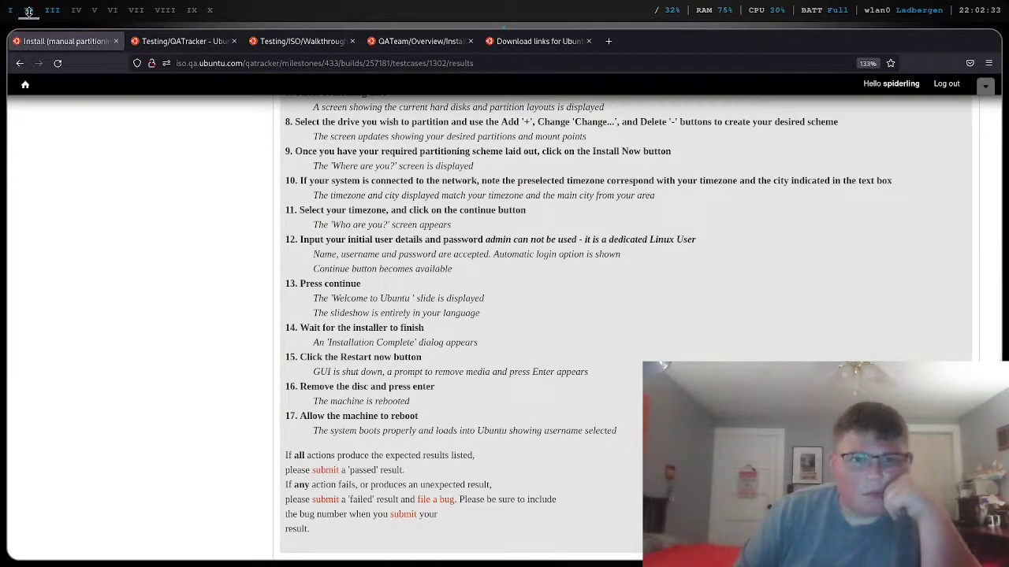
pyautogui.click(48, 12)
pyautogui.click(28, 10)
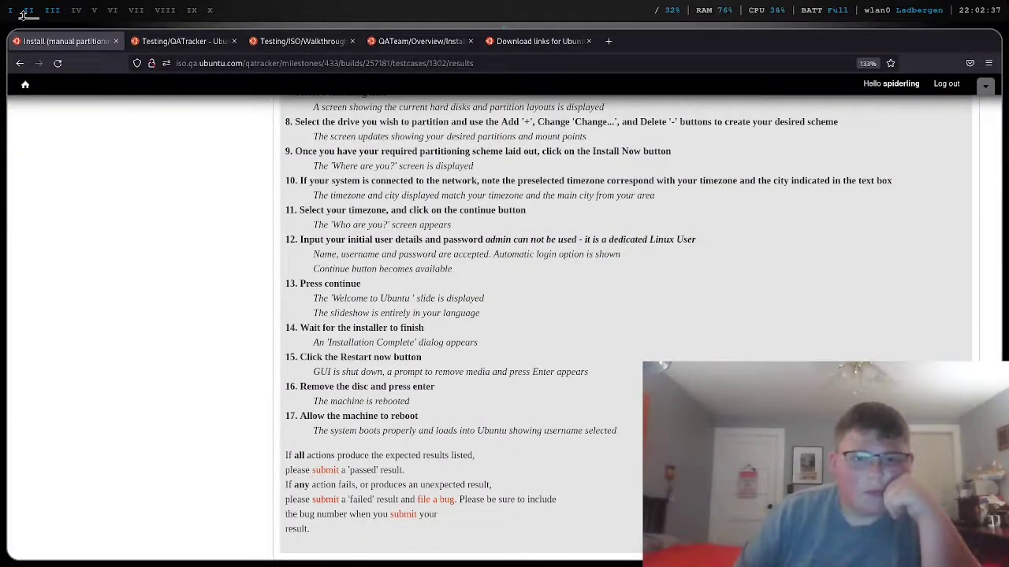
# - Let the installation run in the VM, then check the QA Tracker page near completion
pyautogui.click(11, 10)
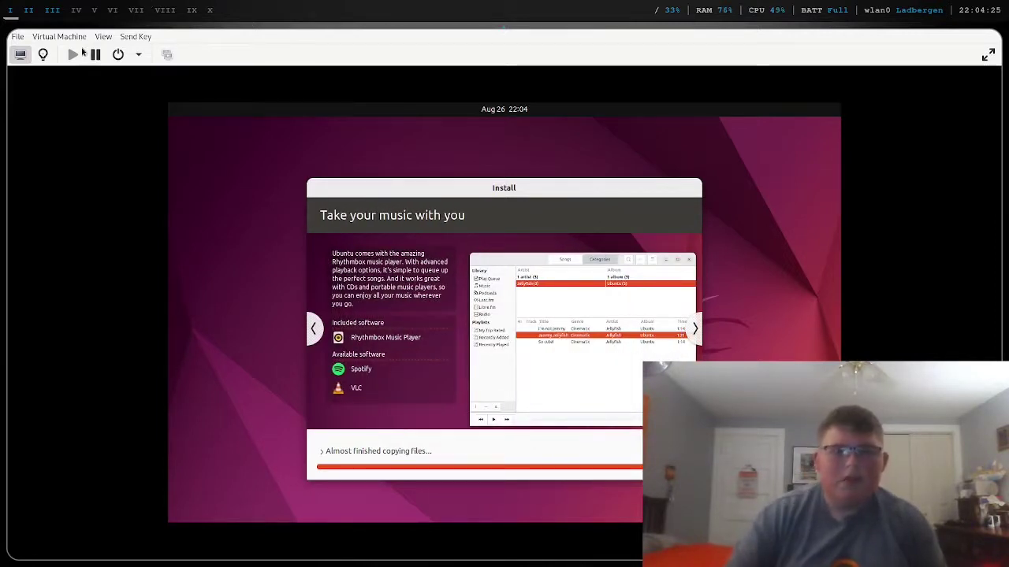
pyautogui.click(29, 11)
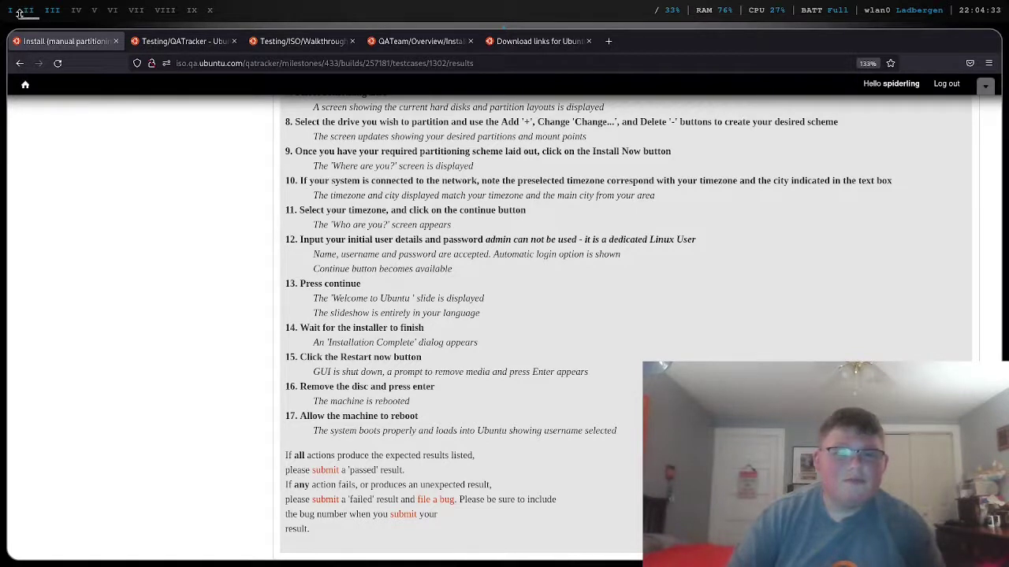
# - Return to the VM workspace showing the Installing system progress
pyautogui.click(10, 12)
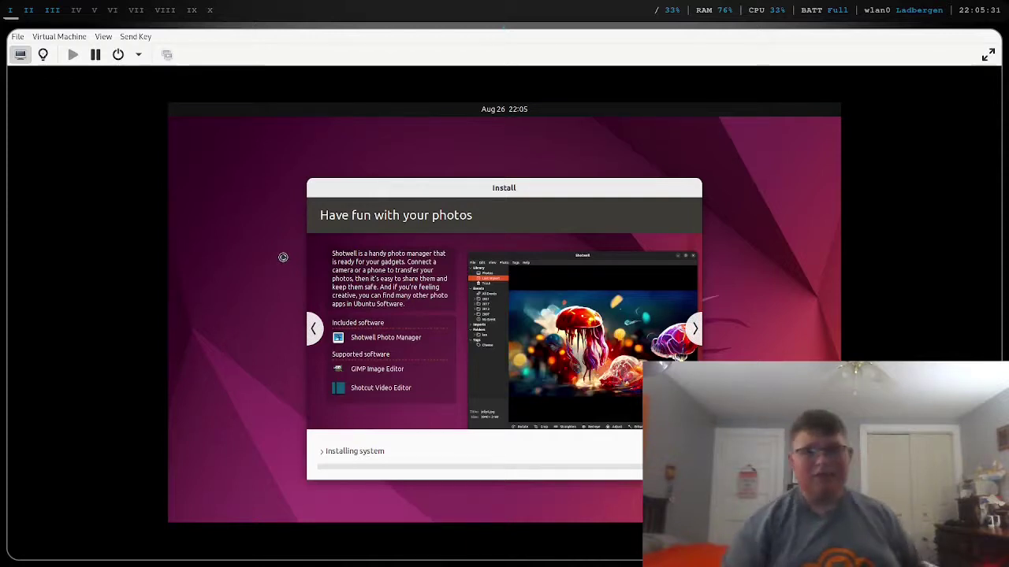
# - Switch the Ubuntu guest display to full screen during installation
pyautogui.click(990, 54)
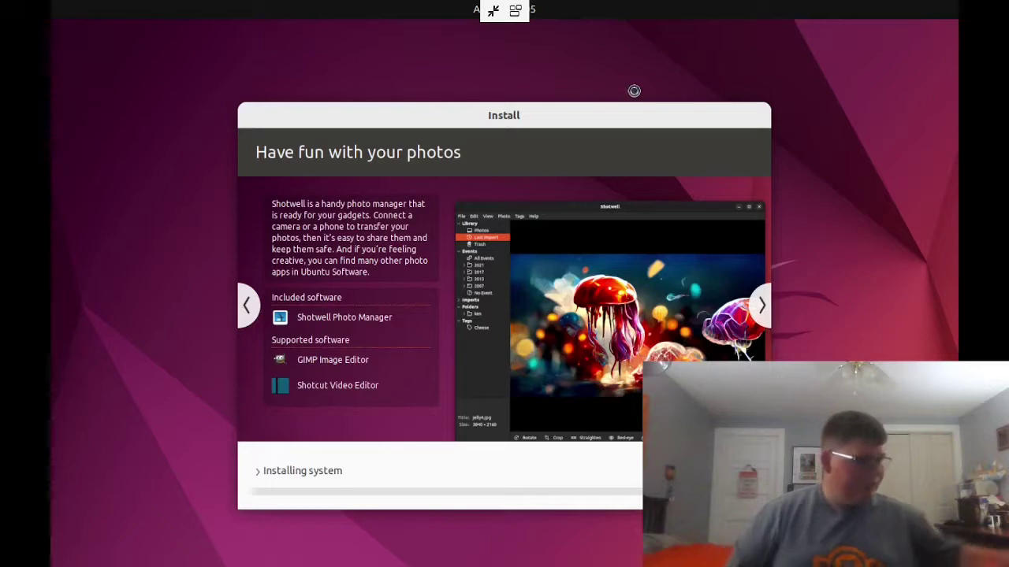
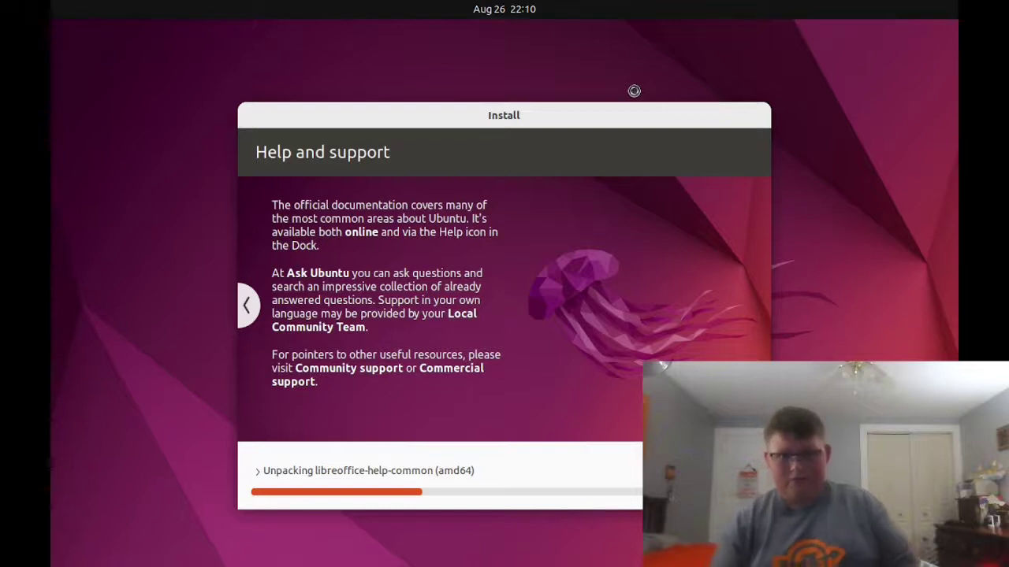
# - Take the Ubuntu installer guest out of full screen and switch to empty workspace IV
pyautogui.moveTo(533, 23)
pyautogui.click(494, 12)
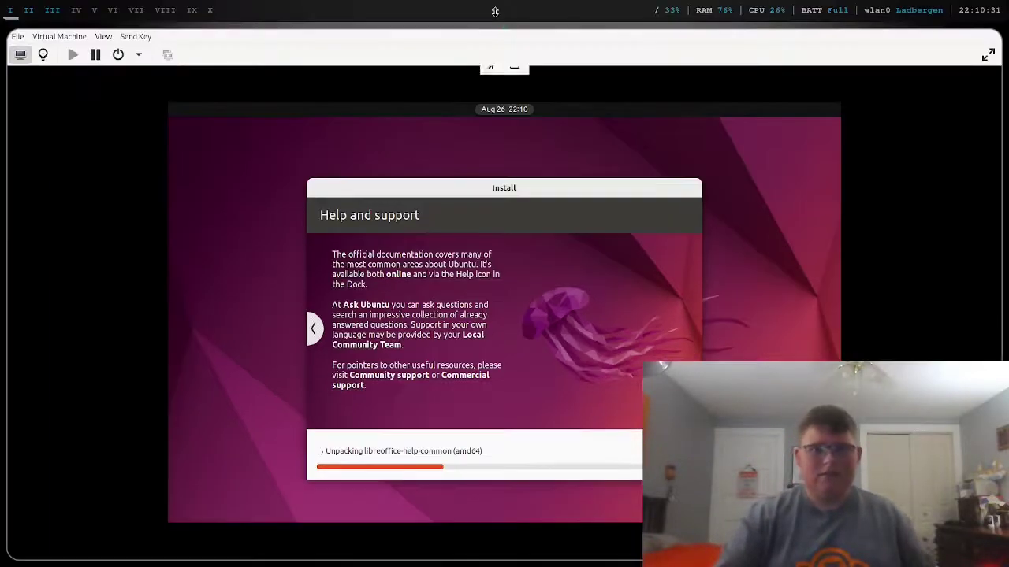
pyautogui.click(76, 9)
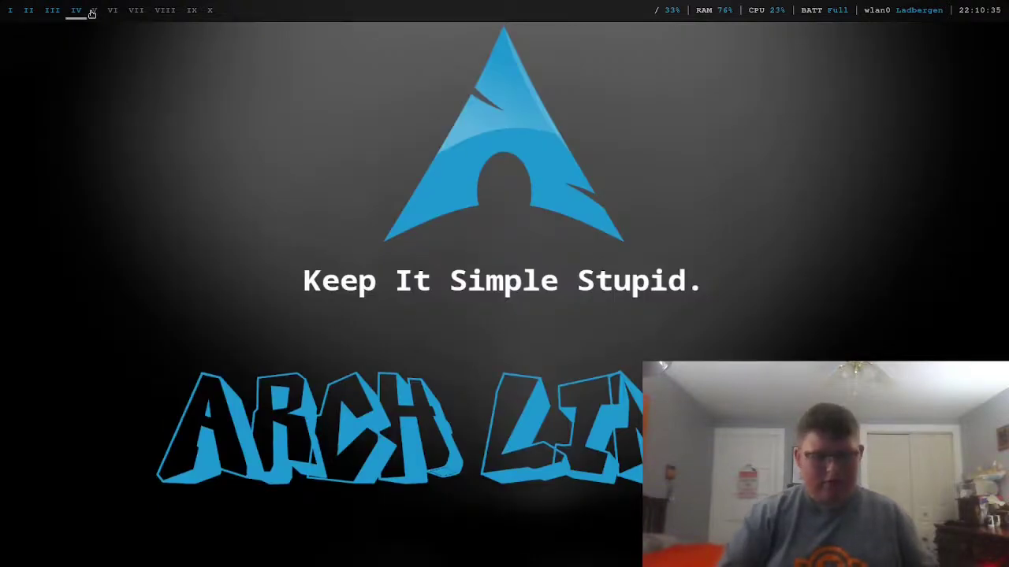
# - Open a Terminator window and run neofetch to show the Arch Linux system summary
pyautogui.press('super+Return')
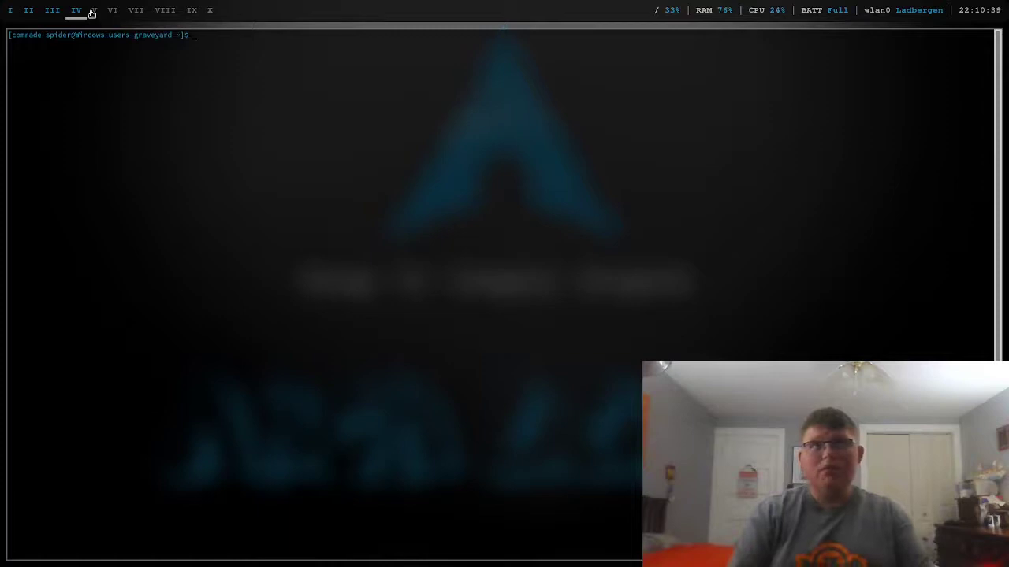
pyautogui.write('neofetch')
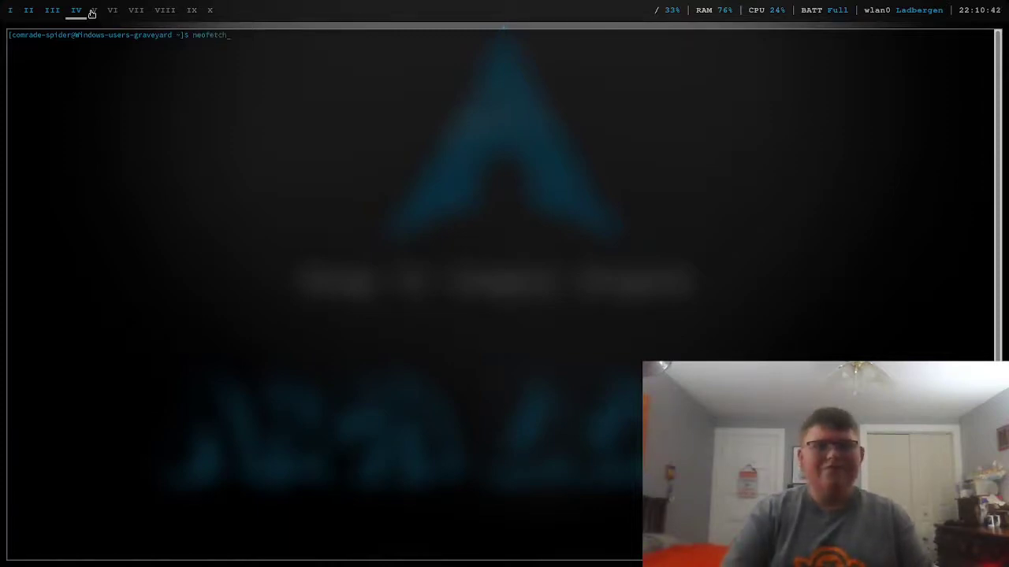
pyautogui.press('Return')
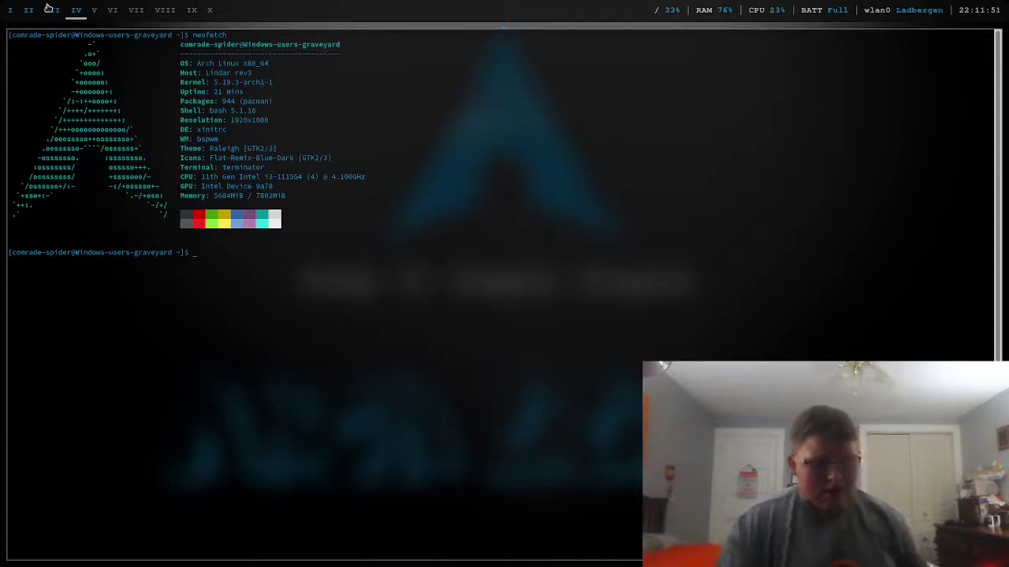
# - Return to workspace I and show the Ubuntu installer guest display full screen
pyautogui.click(10, 12)
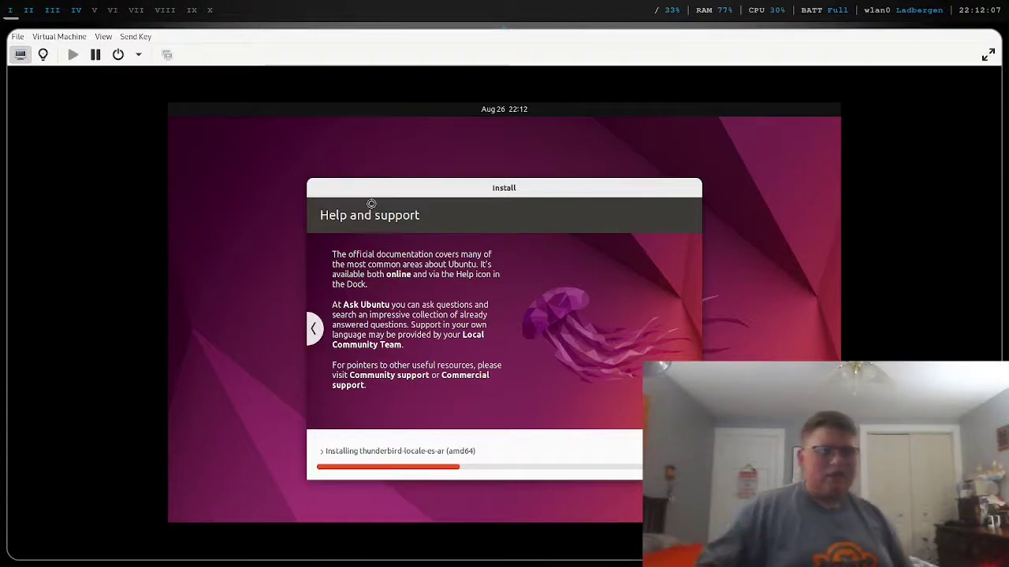
pyautogui.click(988, 55)
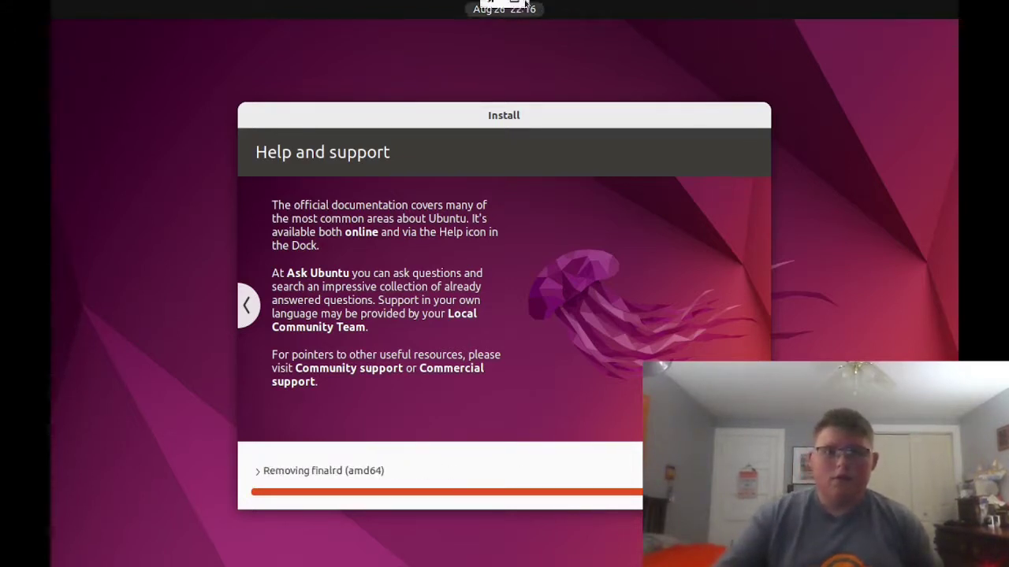
# - Exit the VM full screen, close the neofetch terminal, and switch to the QA testcase workspace II
pyautogui.click(496, 11)
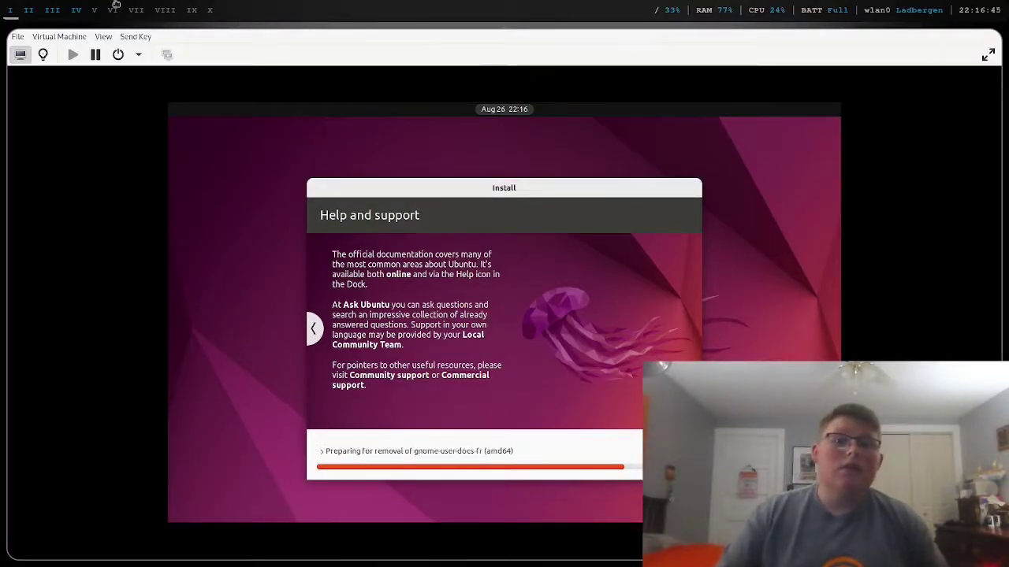
pyautogui.click(75, 6)
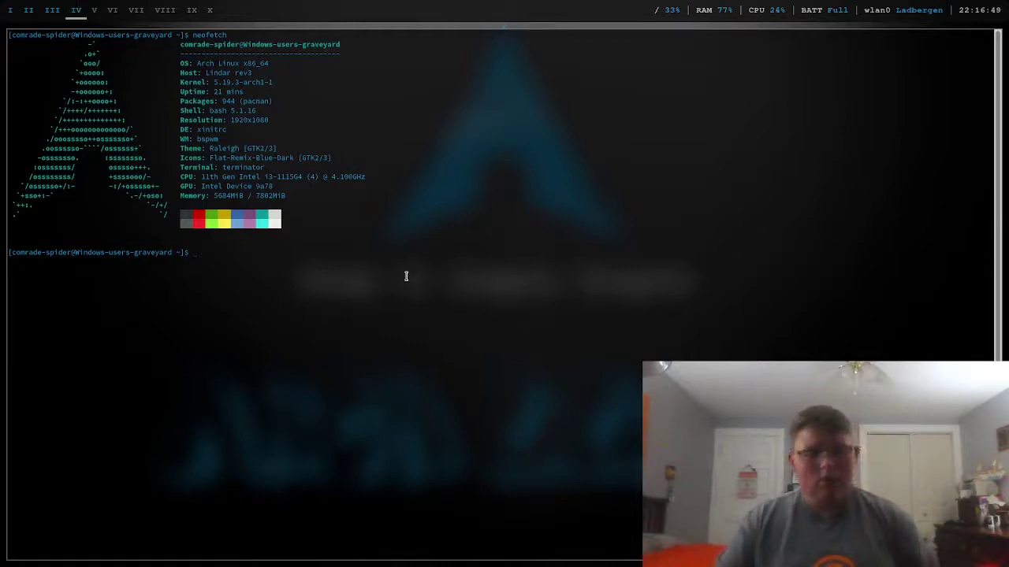
pyautogui.hotkey('ctrl', 'd')
pyautogui.click(29, 11)
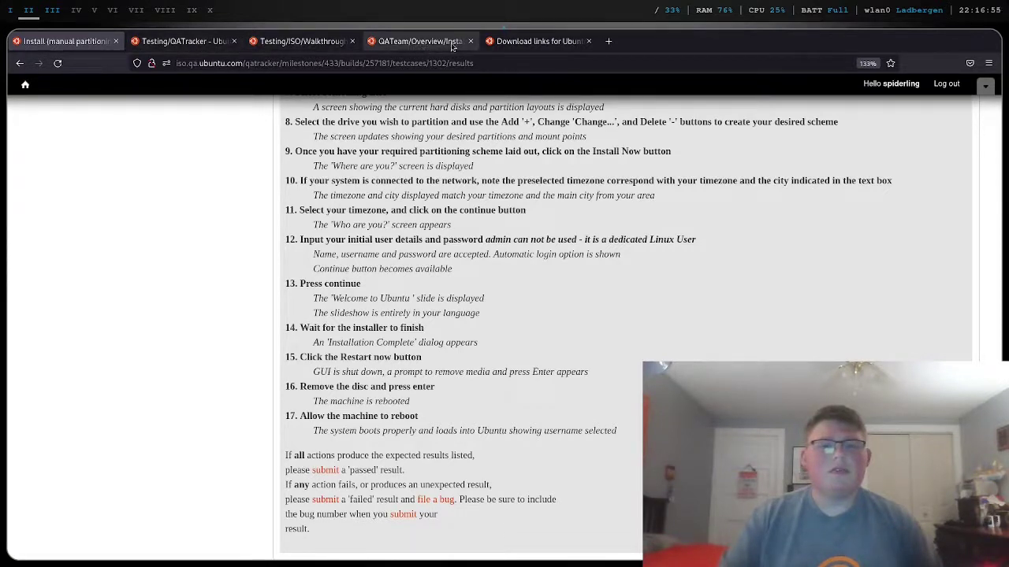
# - Close the 'Download links for Ubuntu' tab, glance at the installer, then show empty workspace IV
pyautogui.click(588, 41)
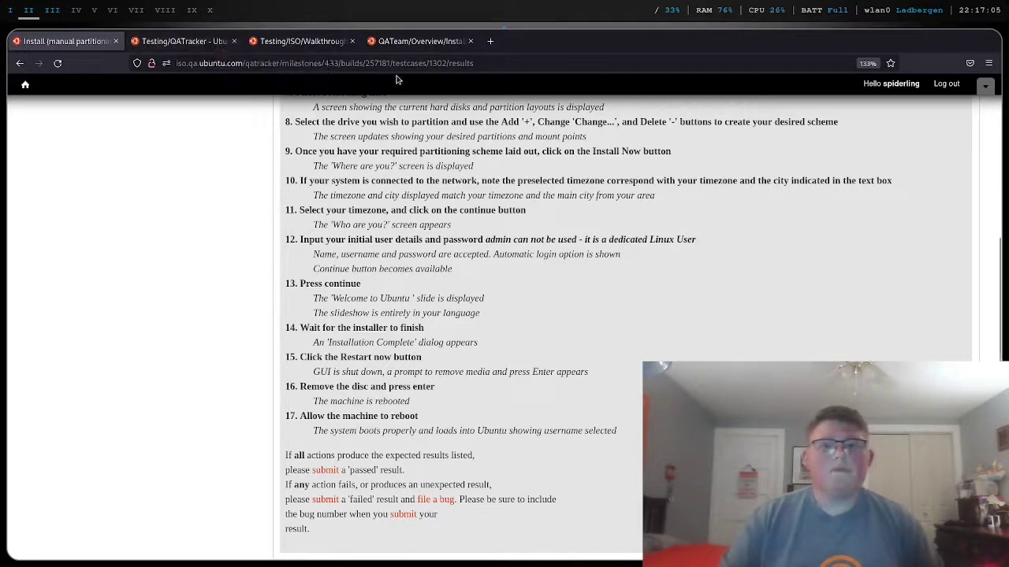
pyautogui.click(92, 8)
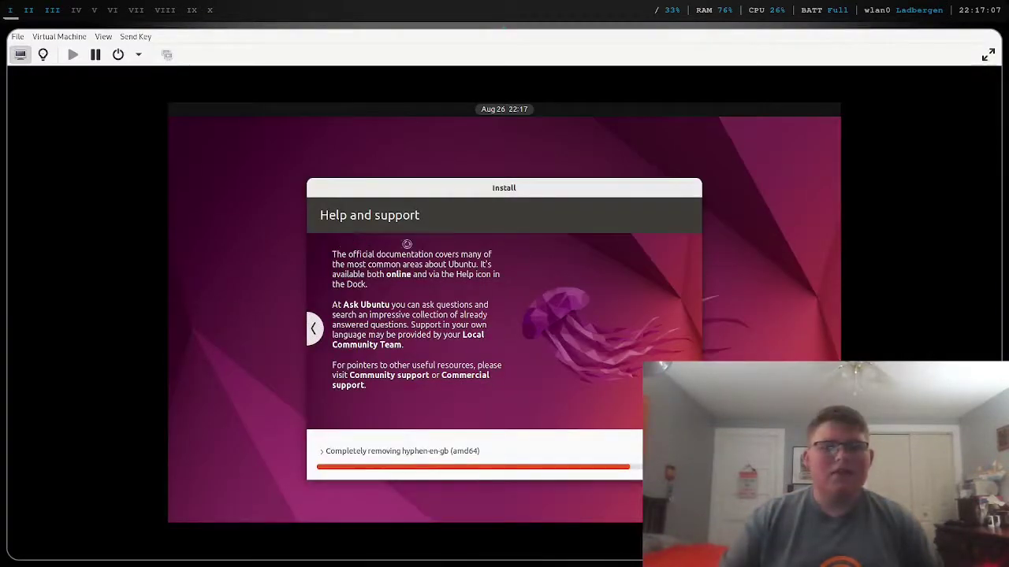
pyautogui.click(77, 10)
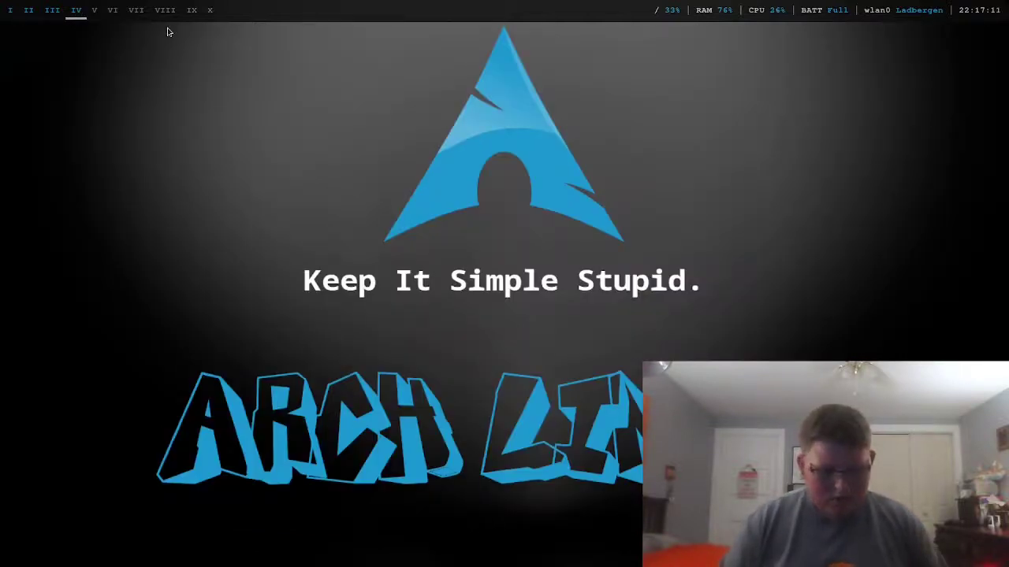
# - Launch the Badwolf browser from the launcher and look at its Downloads tab
pyautogui.press('super+d')
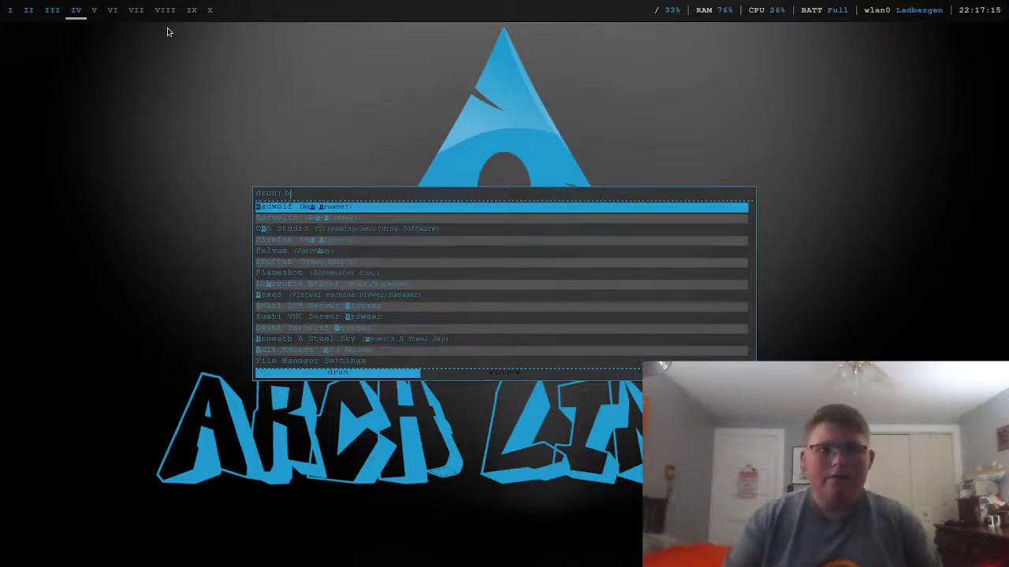
pyautogui.write('b')
pyautogui.press('Return')
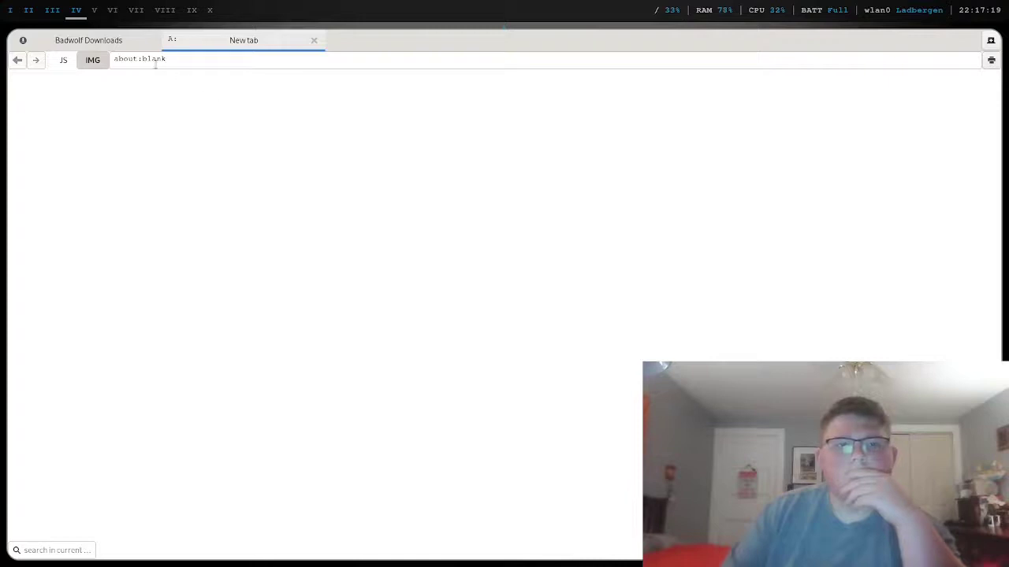
pyautogui.click(124, 44)
pyautogui.click(178, 45)
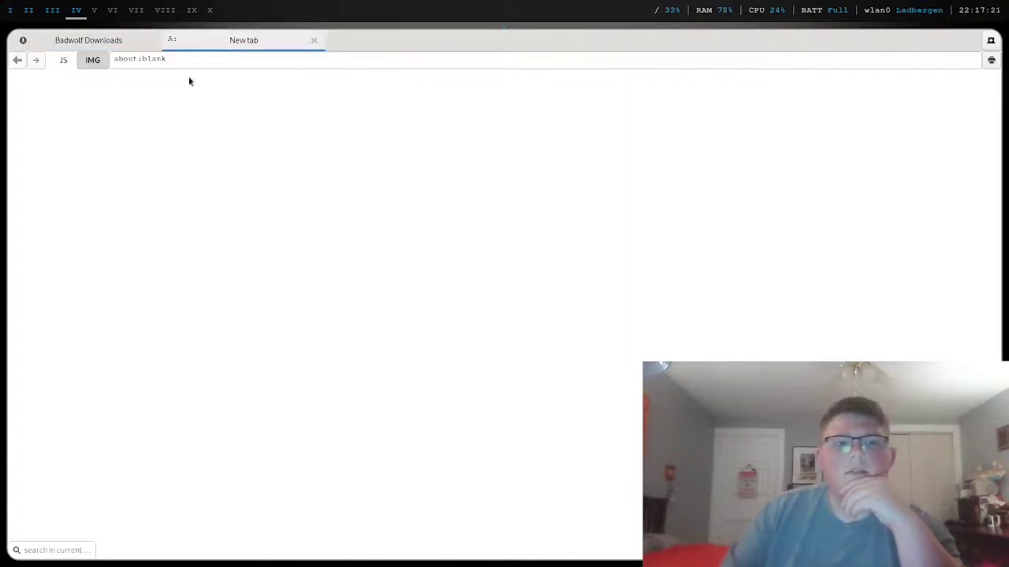
# - Clear about:blank from Badwolf's address field and submit a spider search phrase
pyautogui.click(111, 67)
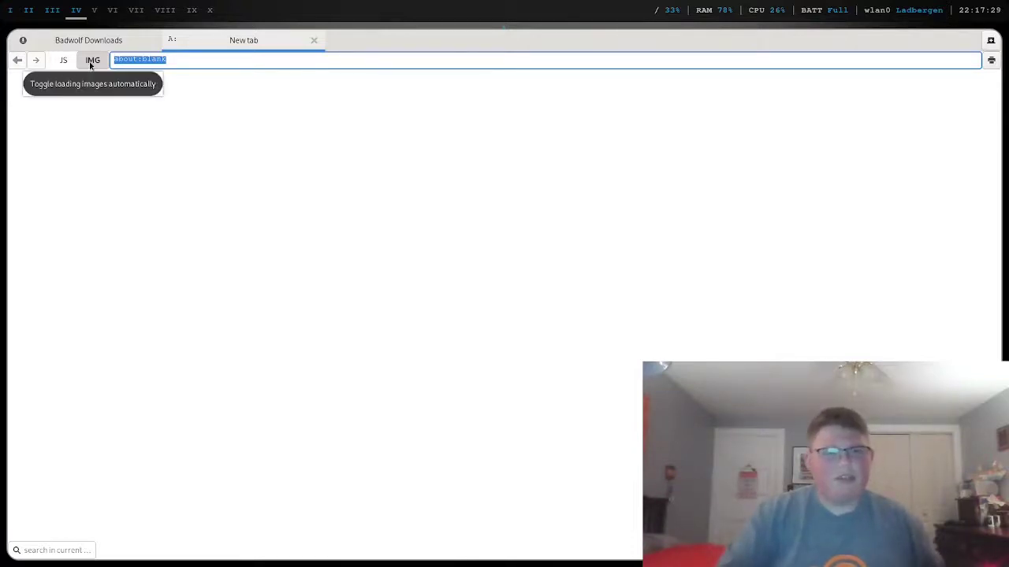
pyautogui.click(89, 64)
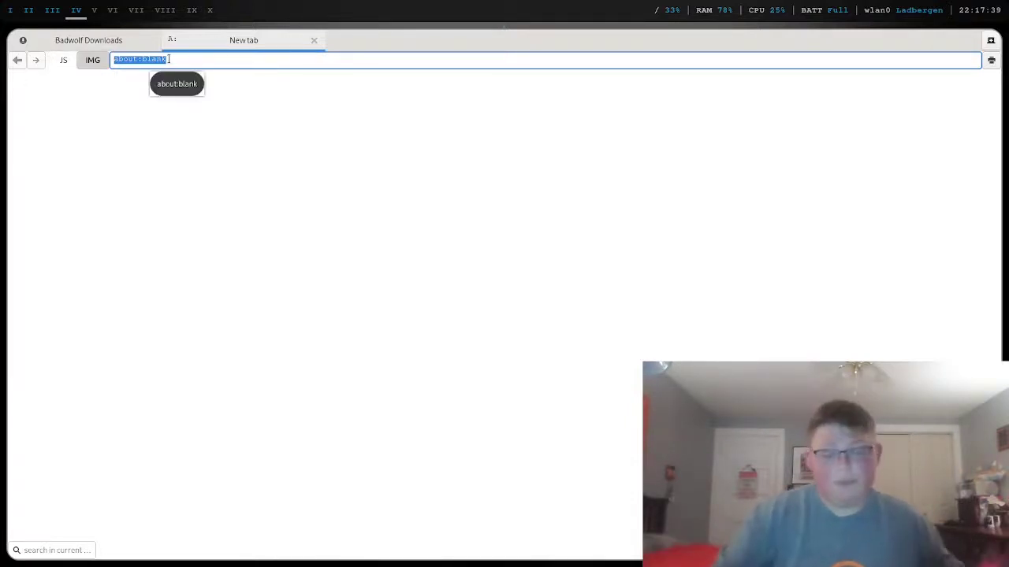
pyautogui.press('BackSpace')
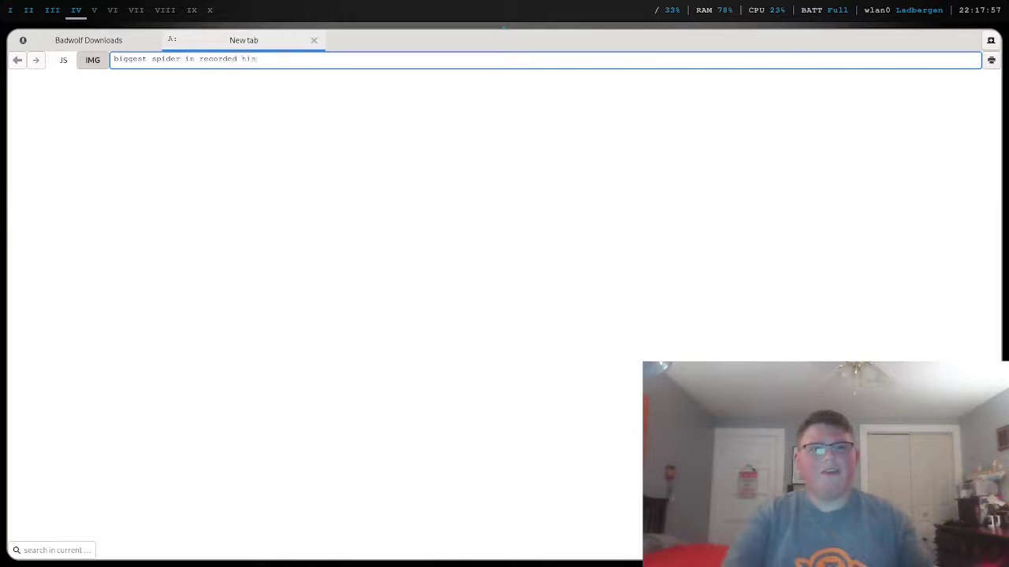
pyautogui.write('y')
pyautogui.press('Return')
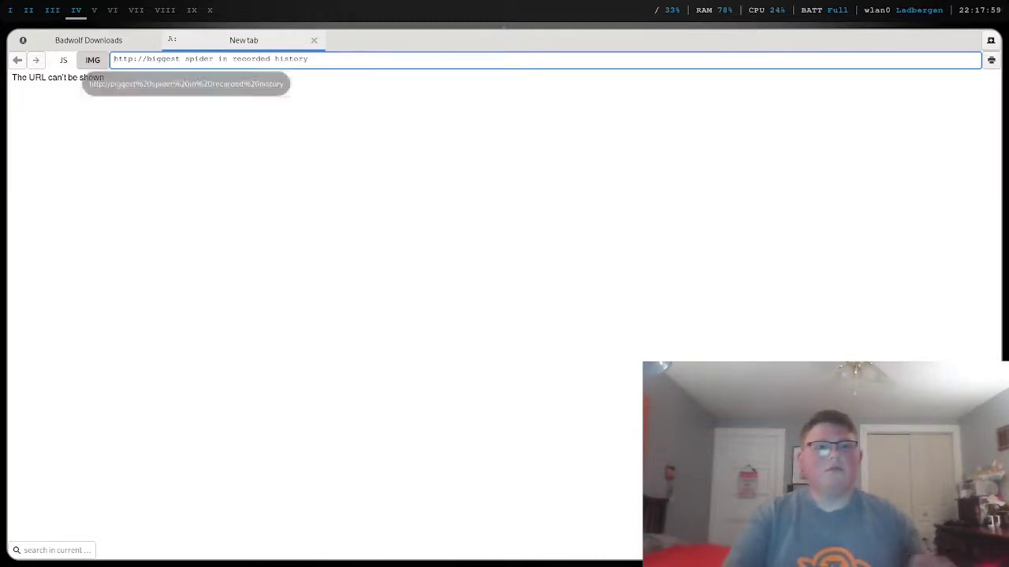
pyautogui.click(129, 88)
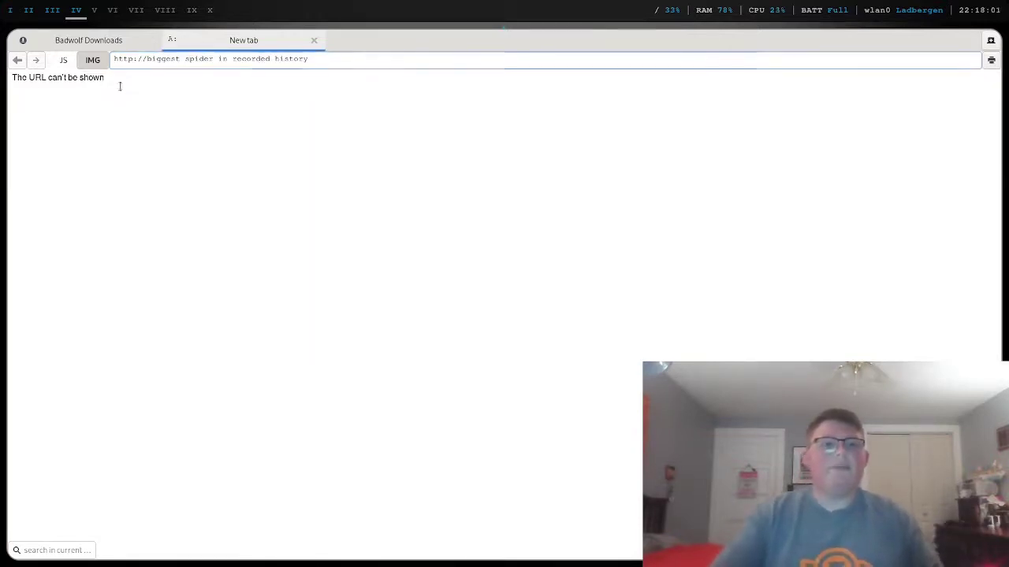
# - Clear the web address, close the Badwolf window, and return to workspace I
pyautogui.click(317, 58)
pyautogui.hotkey('ctrl', 'a')
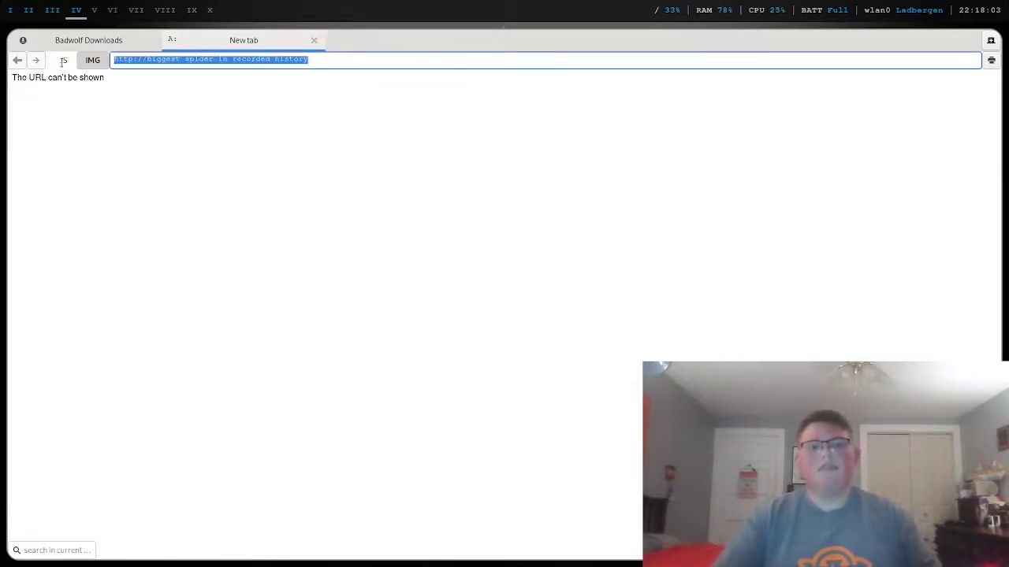
pyautogui.press('BackSpace')
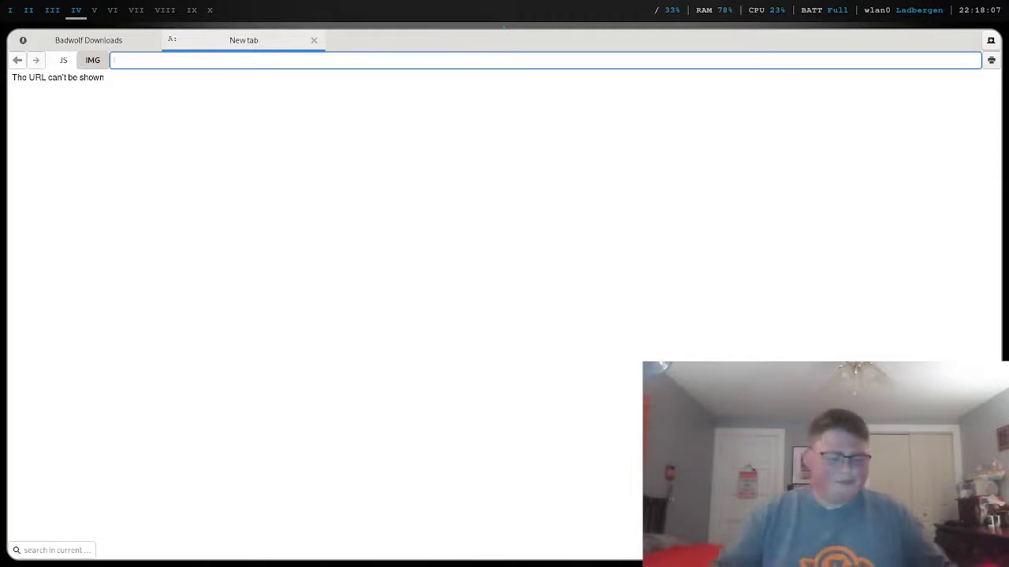
pyautogui.click(136, 240)
pyautogui.press('super+shift+q')
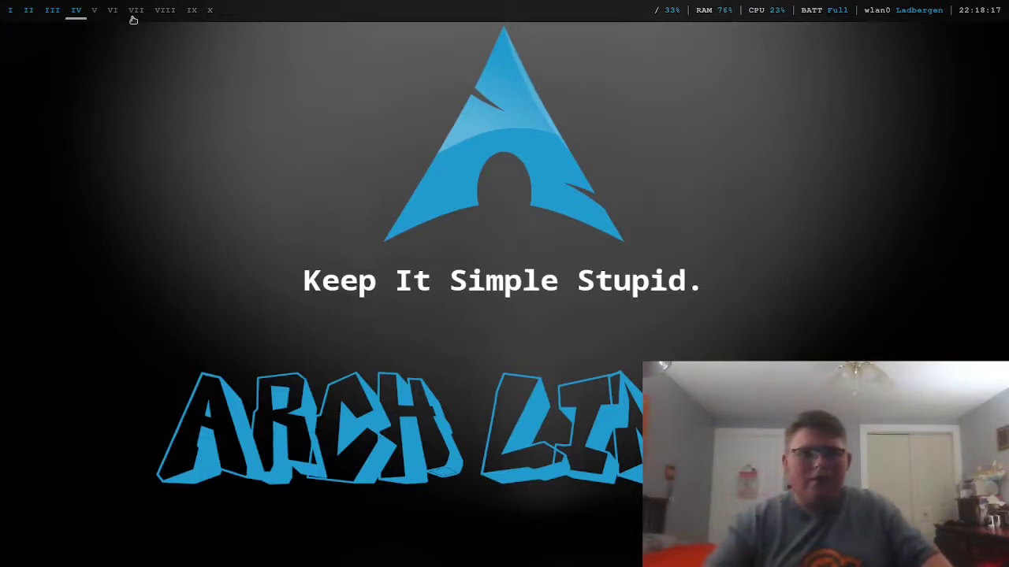
pyautogui.click(12, 12)
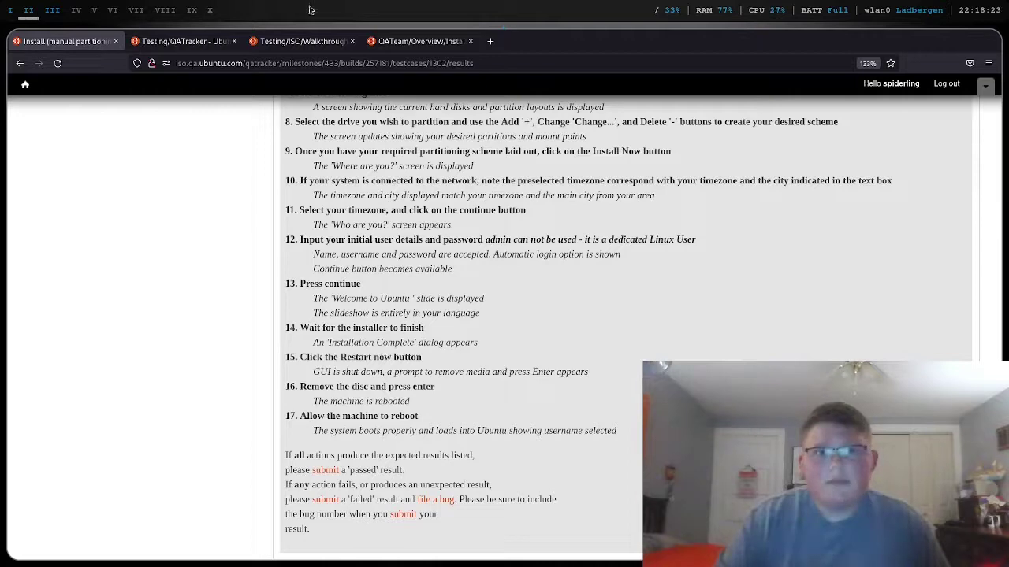
# - View the Install_Bugs, Walkthrough and Testing/QATracker wiki pages
pyautogui.click(439, 45)
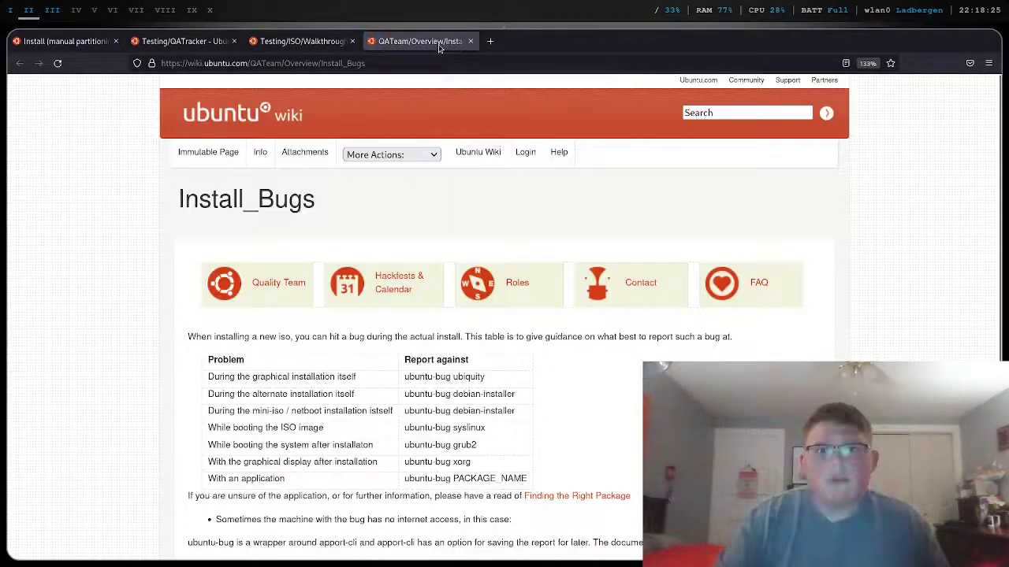
pyautogui.click(315, 45)
pyautogui.click(205, 46)
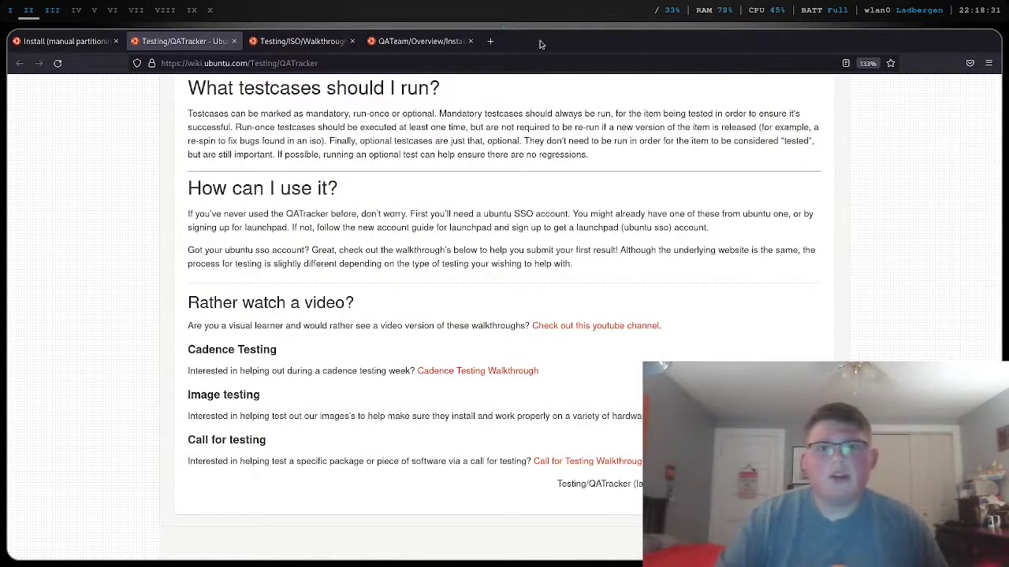
# - Search 'googel' in a new tab, close it, and return to the testcase page and installer VM
pyautogui.click(491, 41)
pyautogui.write('g')
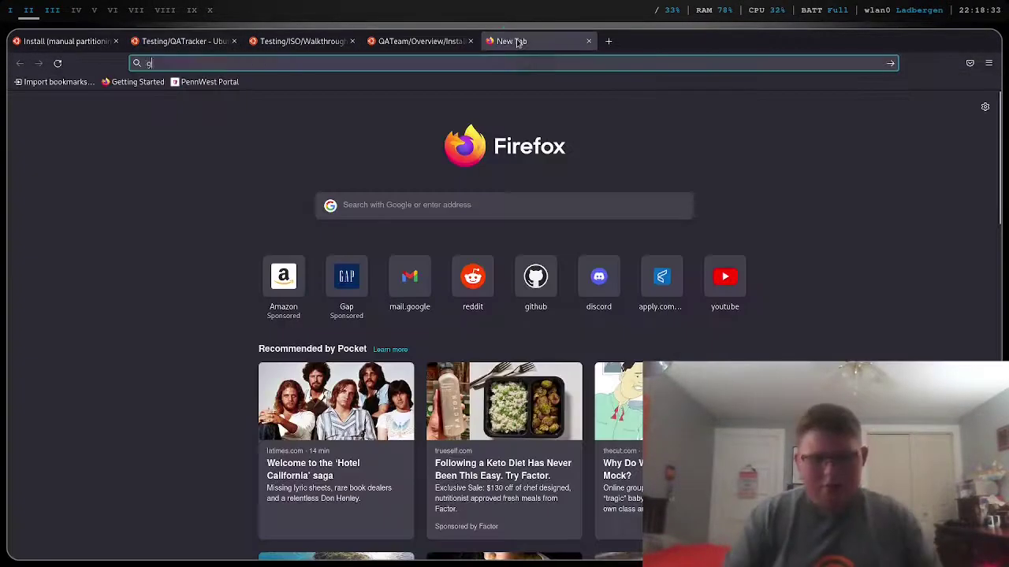
pyautogui.write('oogel')
pyautogui.press('Return')
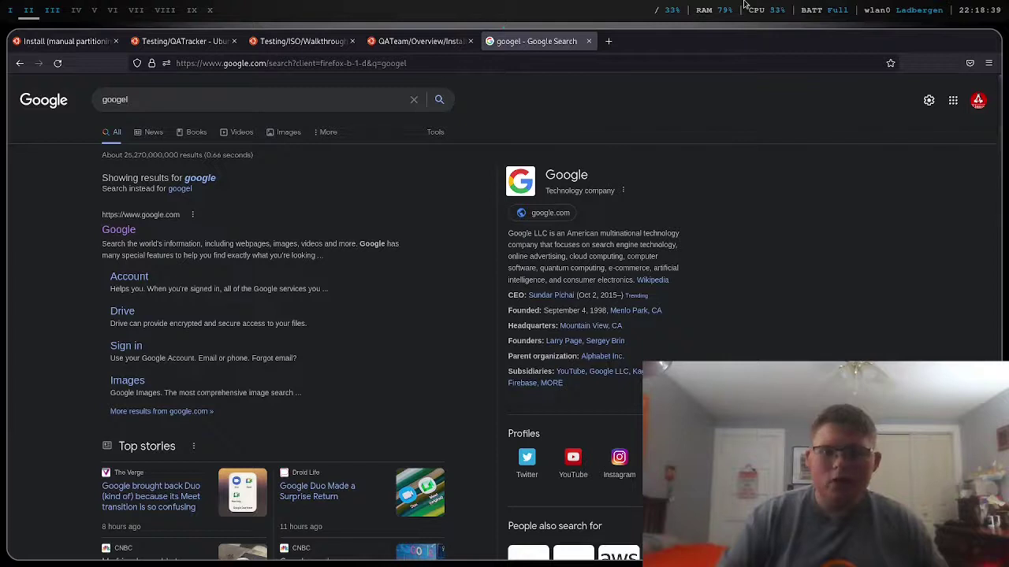
pyautogui.click(588, 41)
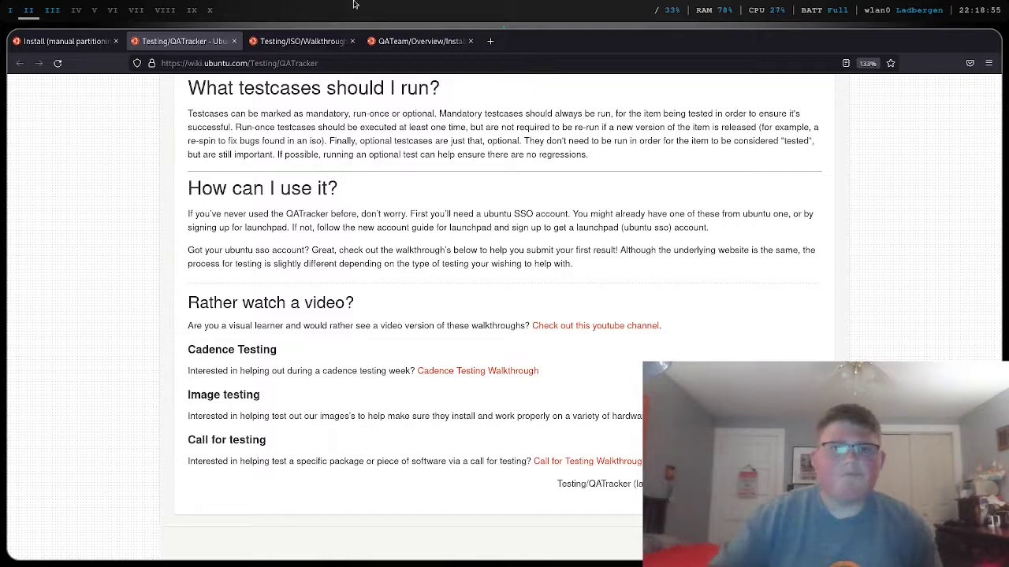
pyautogui.click(71, 41)
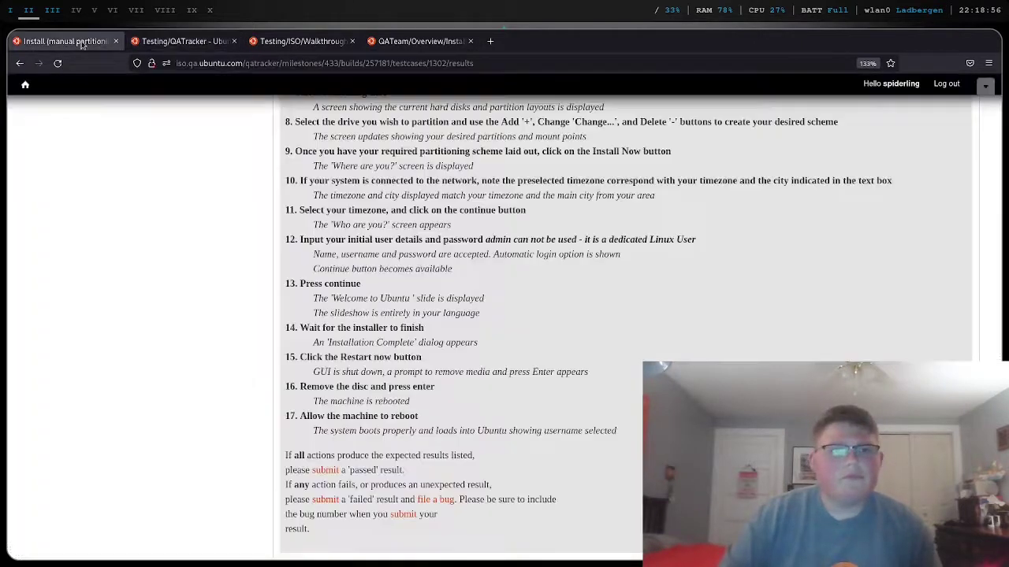
pyautogui.click(14, 12)
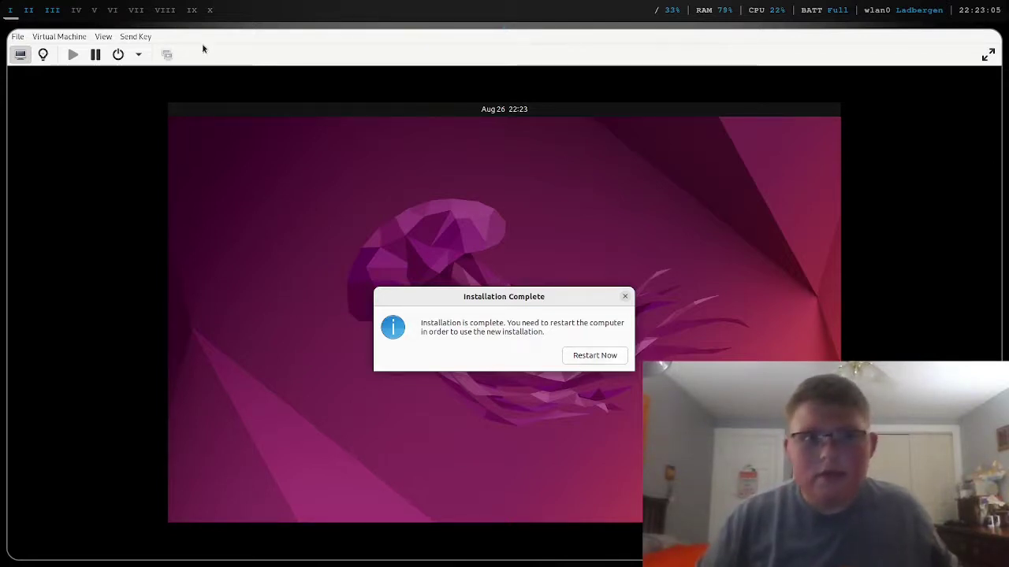
# - Check the testcase steps, then choose Restart Now in the guest's Installation Complete dialog
pyautogui.click(26, 10)
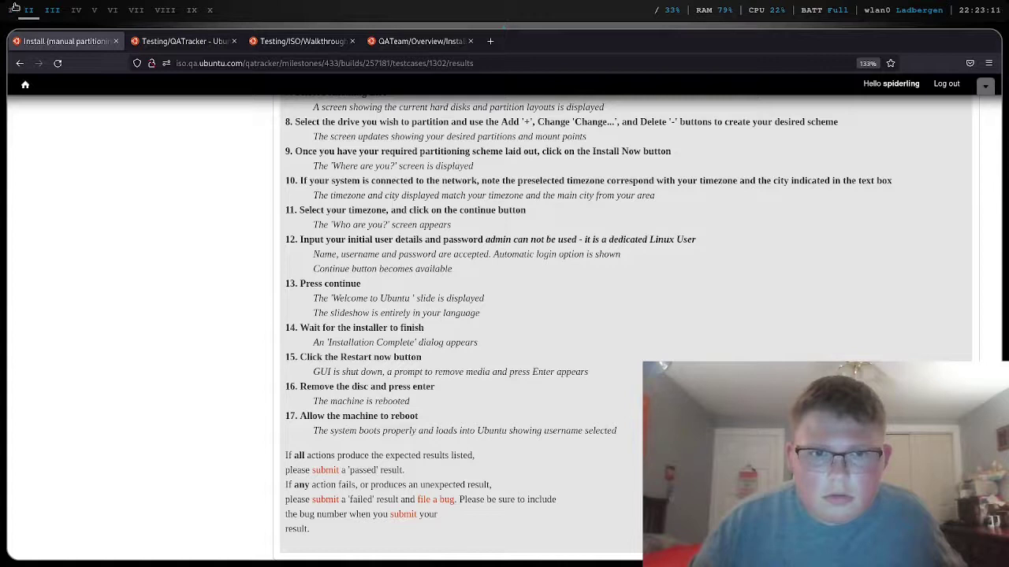
pyautogui.click(10, 10)
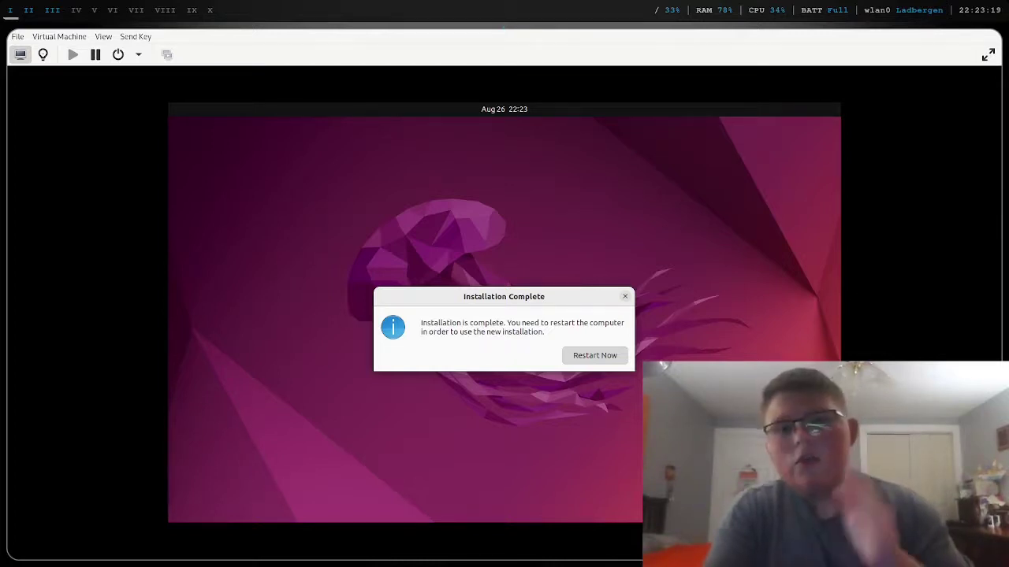
pyautogui.click(595, 356)
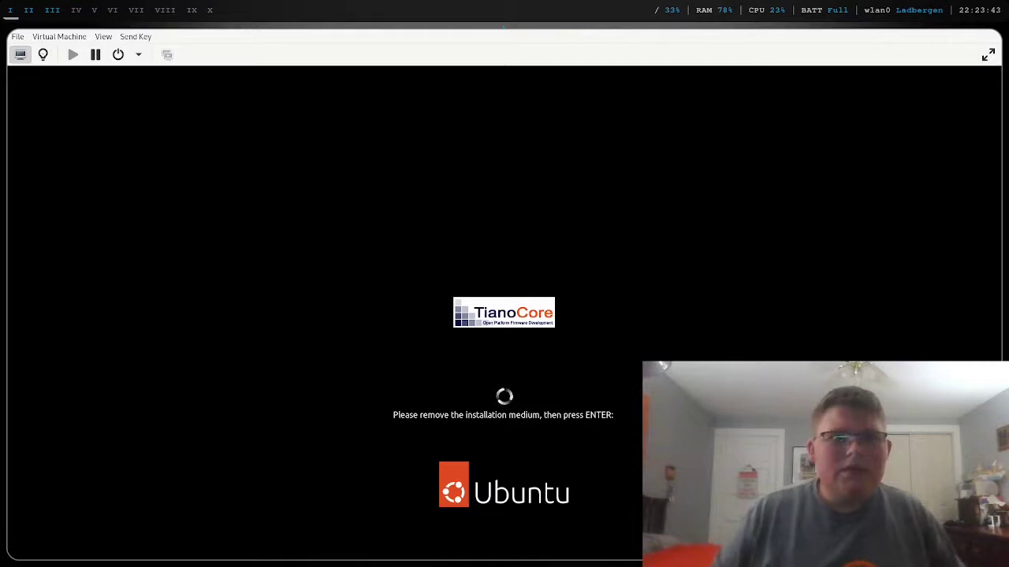
# - Browse the VM's hardware details: performance, OS information, memory, vCPUs and CD-ROM drive
pyautogui.click(43, 55)
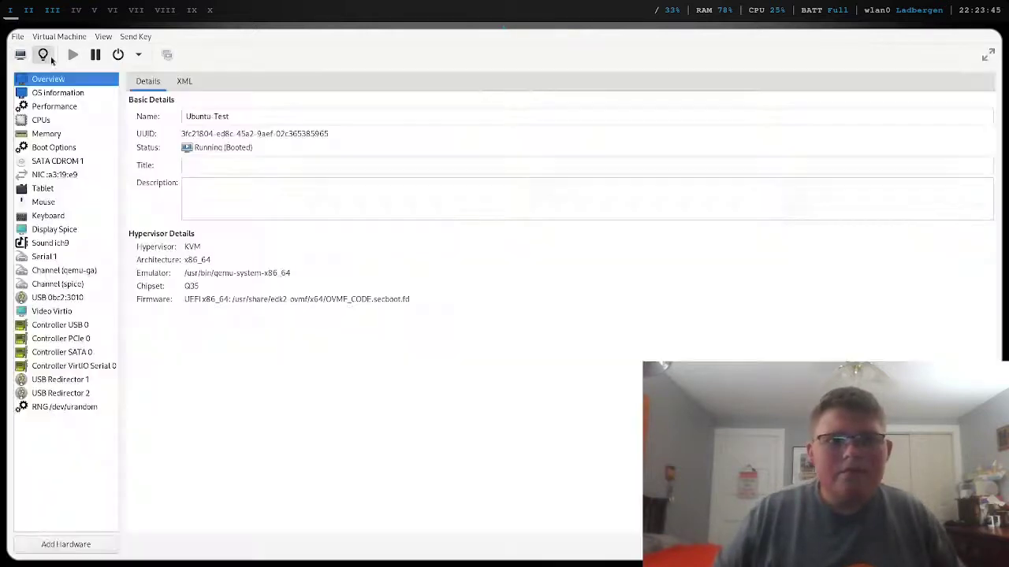
pyautogui.click(71, 111)
pyautogui.click(68, 94)
pyautogui.click(55, 136)
pyautogui.click(42, 119)
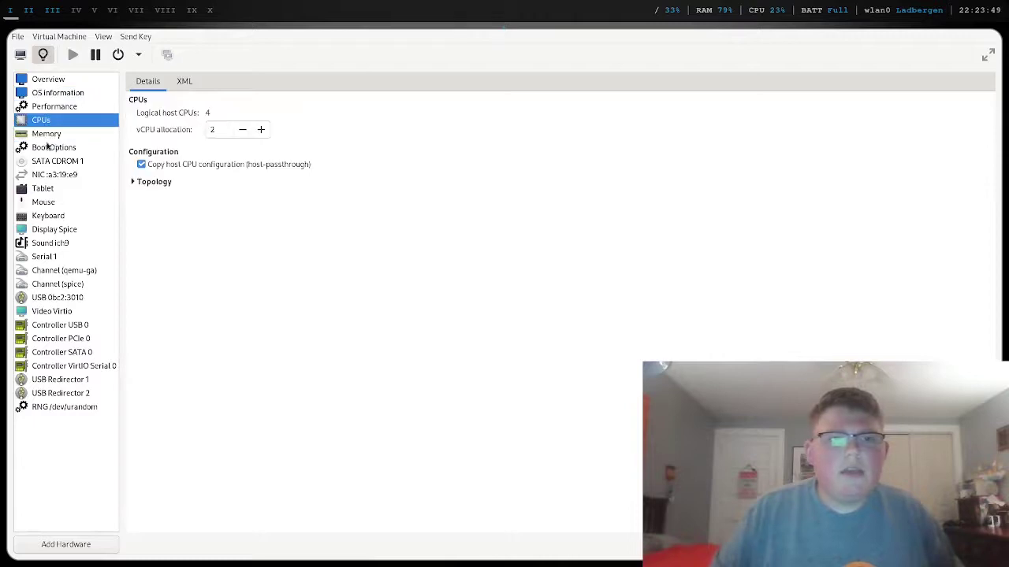
pyautogui.click(49, 160)
# - Eject the installer ISO from the CD-ROM drive and continue booting from the console
pyautogui.click(919, 117)
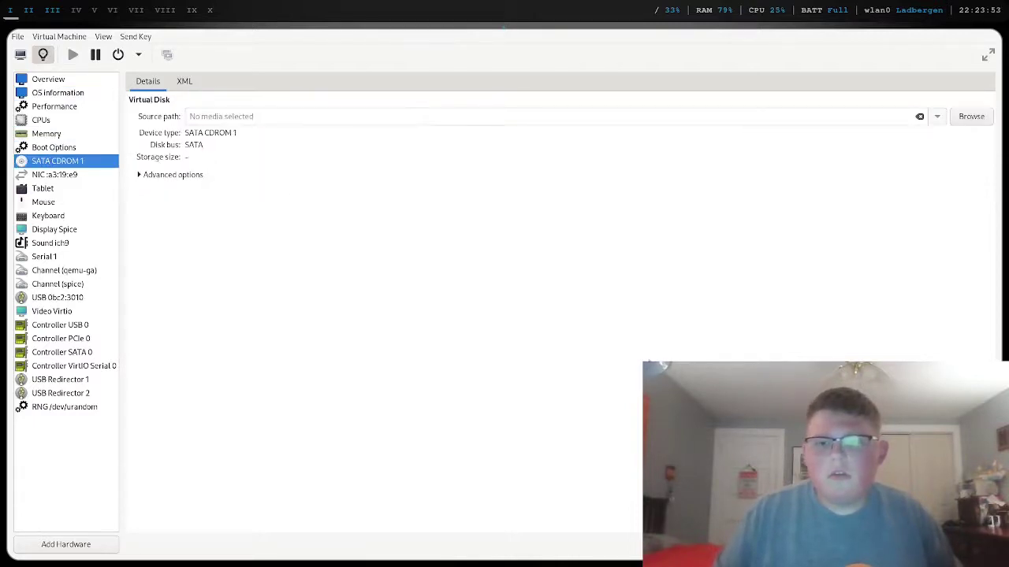
pyautogui.click(21, 56)
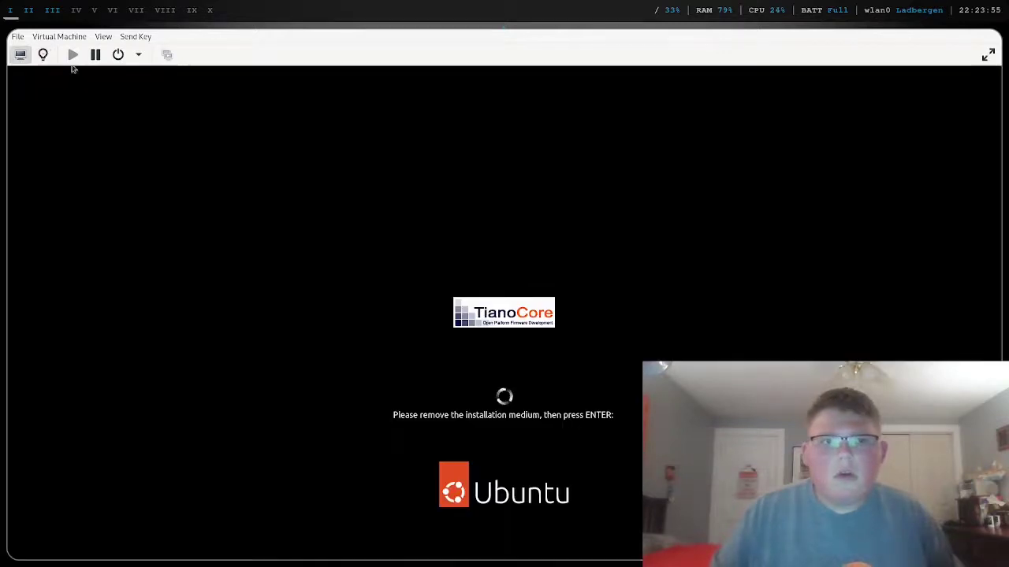
pyautogui.press('Return')
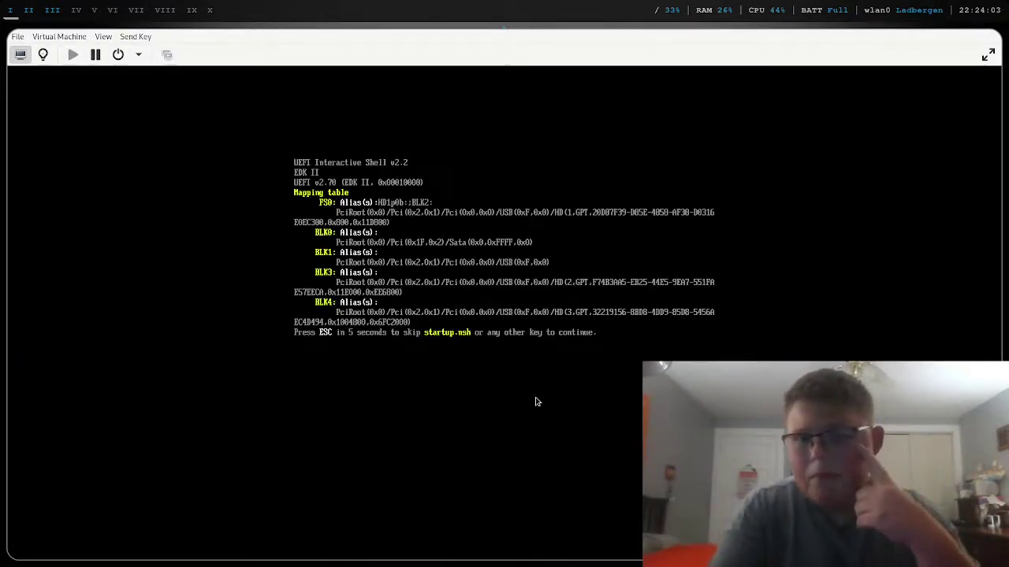
# - Exit the UEFI shell and open the Boot Maintenance Manager page
pyautogui.press('Escape')
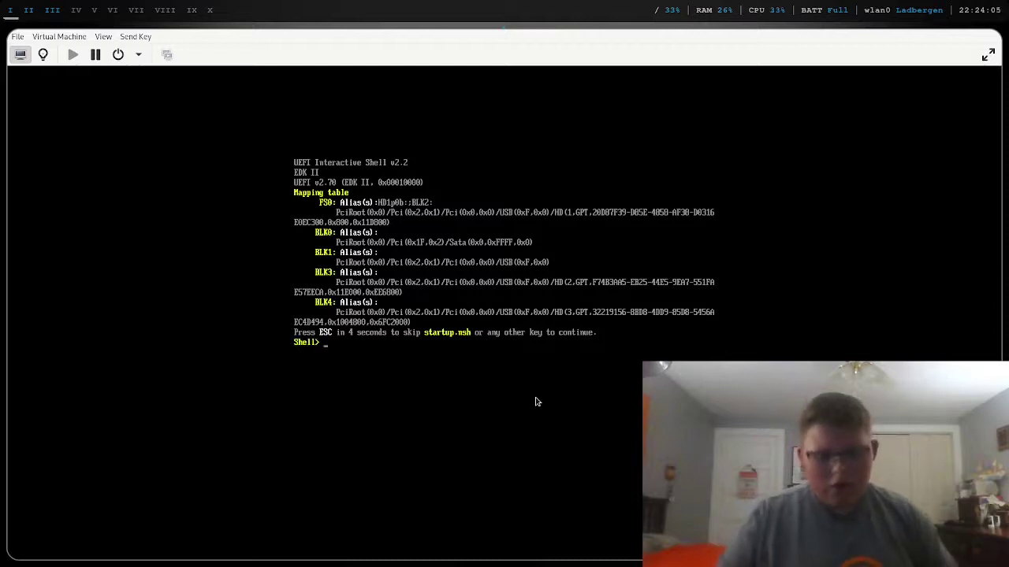
pyautogui.press('BackSpace')
pyautogui.write('ex')
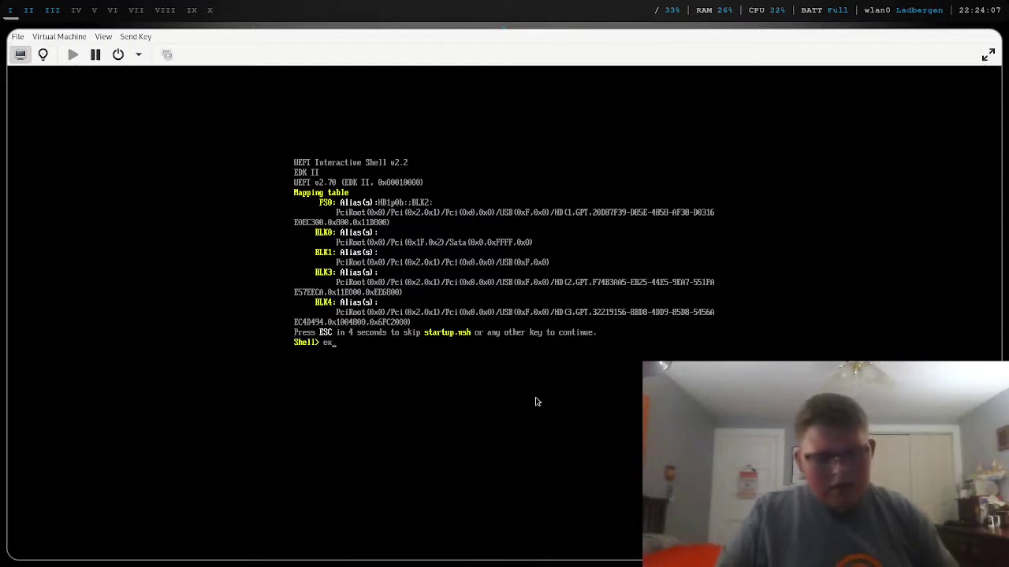
pyautogui.write('it')
pyautogui.press('Return')
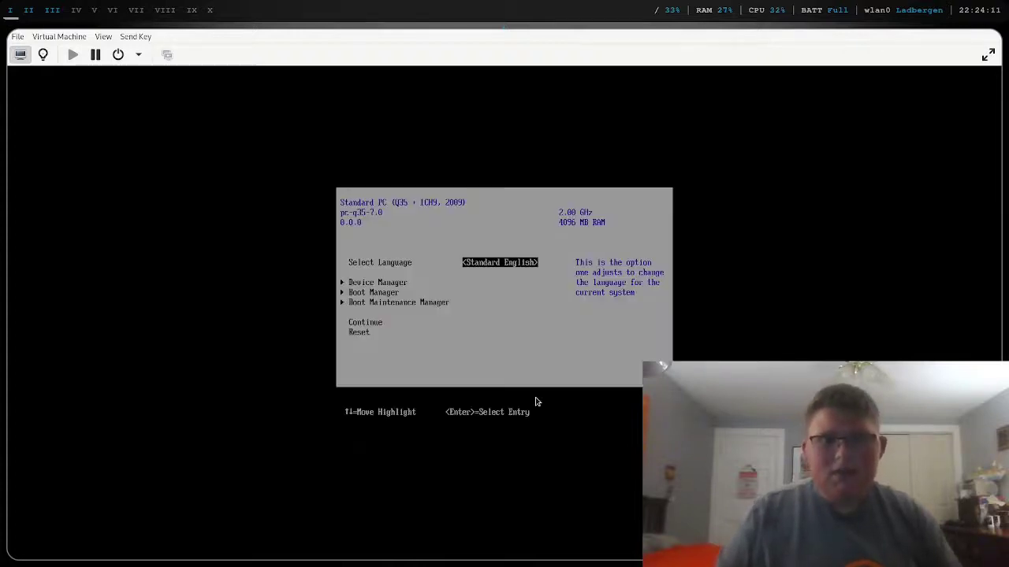
pyautogui.press('Down')
pyautogui.press('Down')
pyautogui.press('Down')
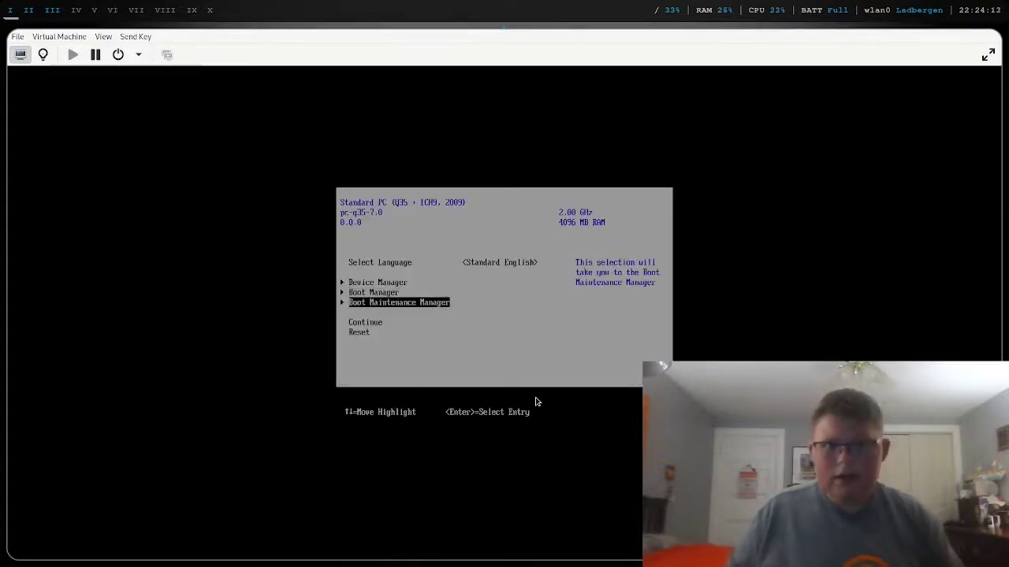
pyautogui.press('Return')
# - Use Boot From File to boot the first .efi file in the disk's EFI/ubuntu folder
pyautogui.press('Up')
pyautogui.press('Up')
pyautogui.press('Up')
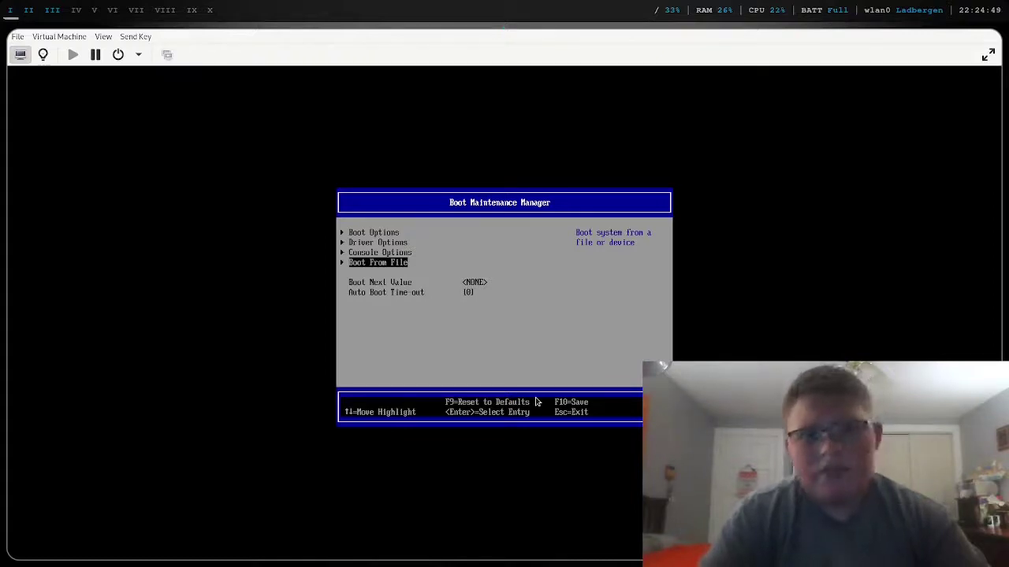
pyautogui.press('Return')
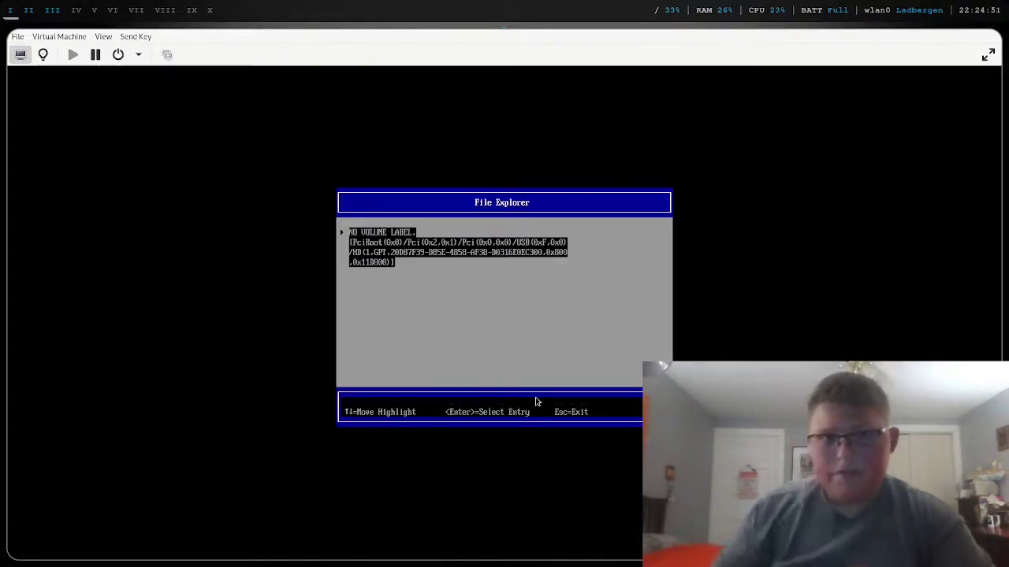
pyautogui.press('Return')
pyautogui.press('Up')
pyautogui.press('Return')
pyautogui.press('Up')
pyautogui.press('Up')
pyautogui.press('Return')
pyautogui.press('Up')
pyautogui.press('Up')
pyautogui.press('Return')
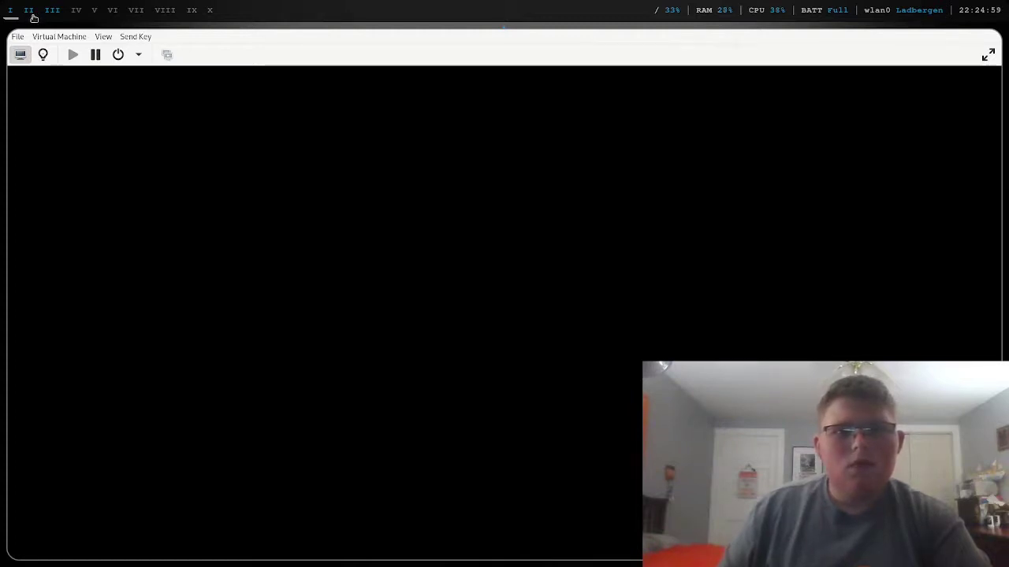
# - Search 'windows 11 price' in a new Firefox tab, then close it and open another blank tab
pyautogui.click(34, 14)
pyautogui.click(488, 41)
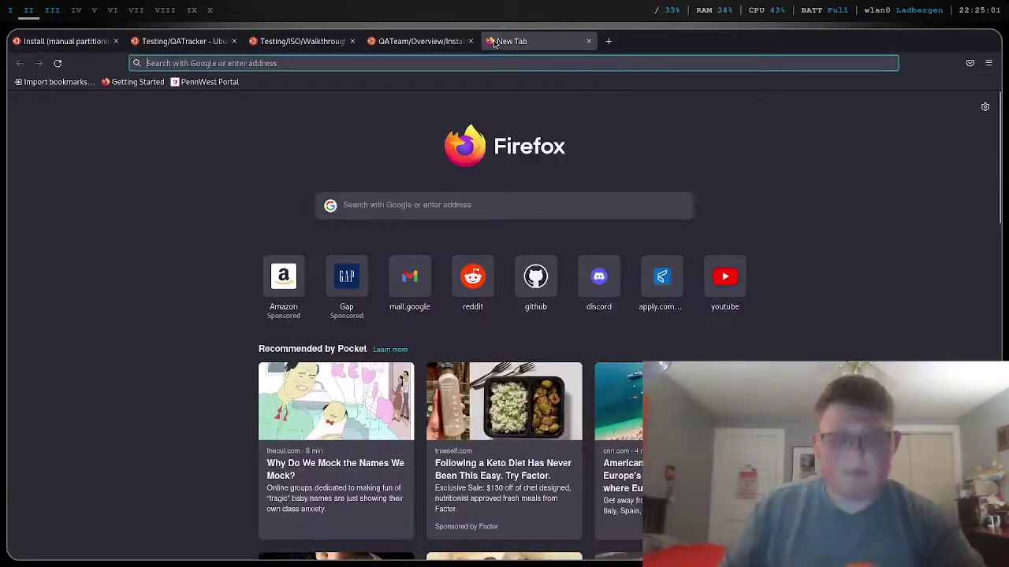
pyautogui.write('windows')
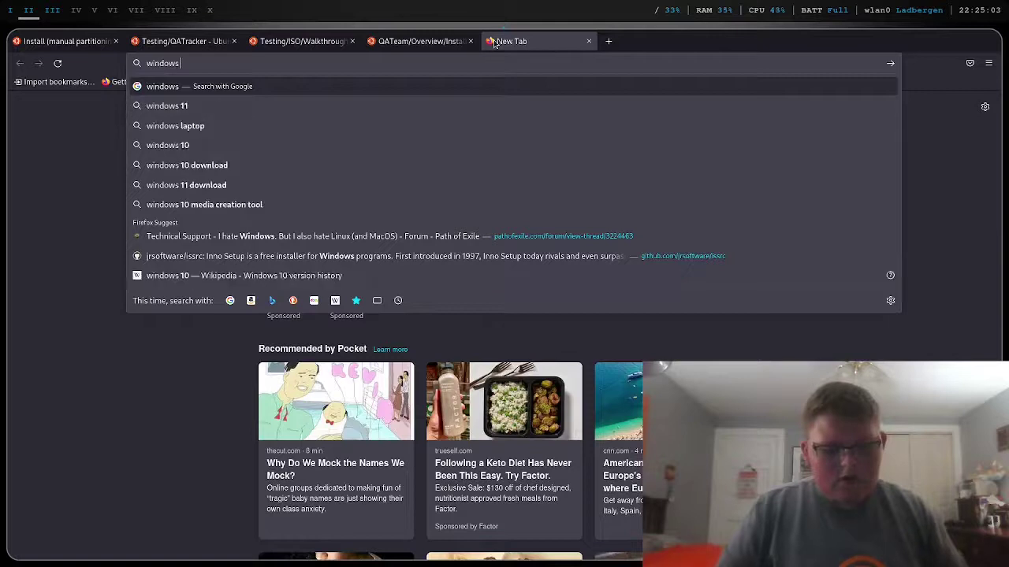
pyautogui.write('11 price')
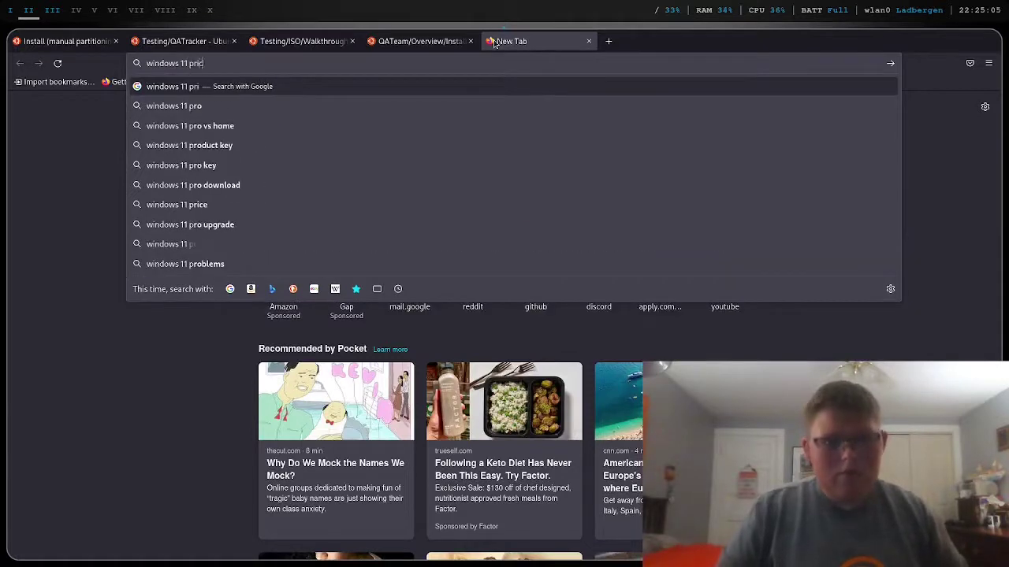
pyautogui.press('Return')
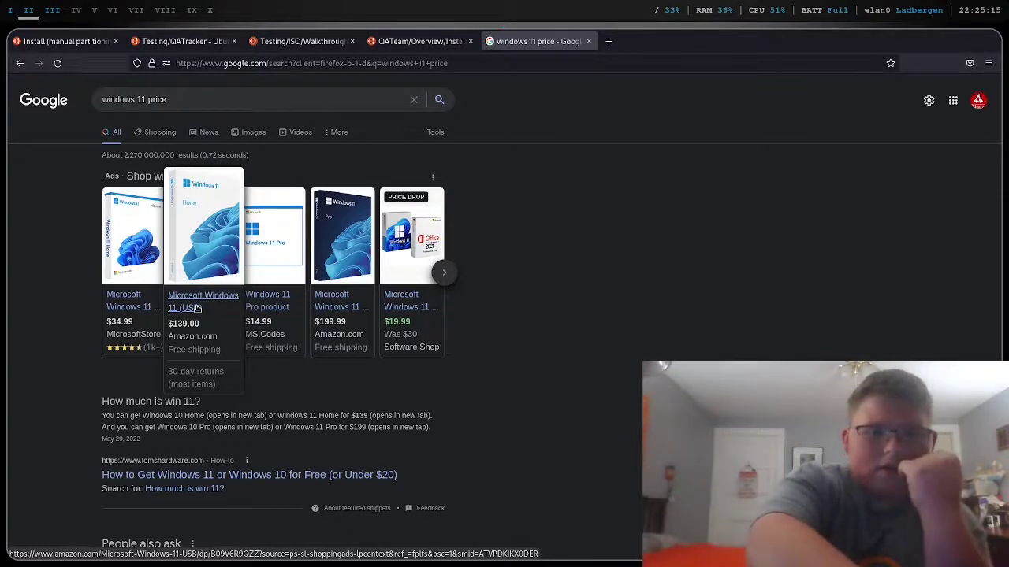
pyautogui.click(588, 41)
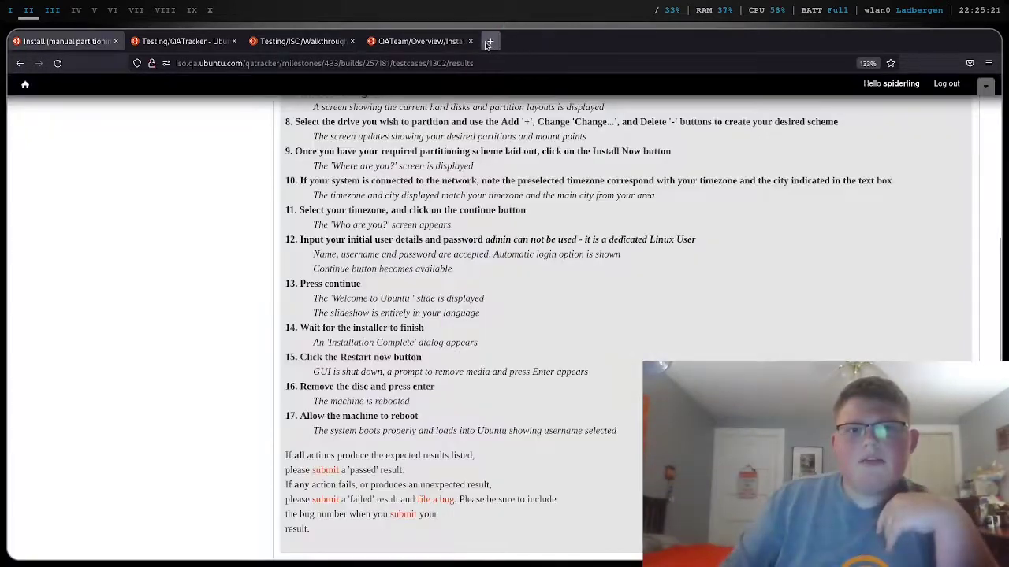
pyautogui.click(490, 41)
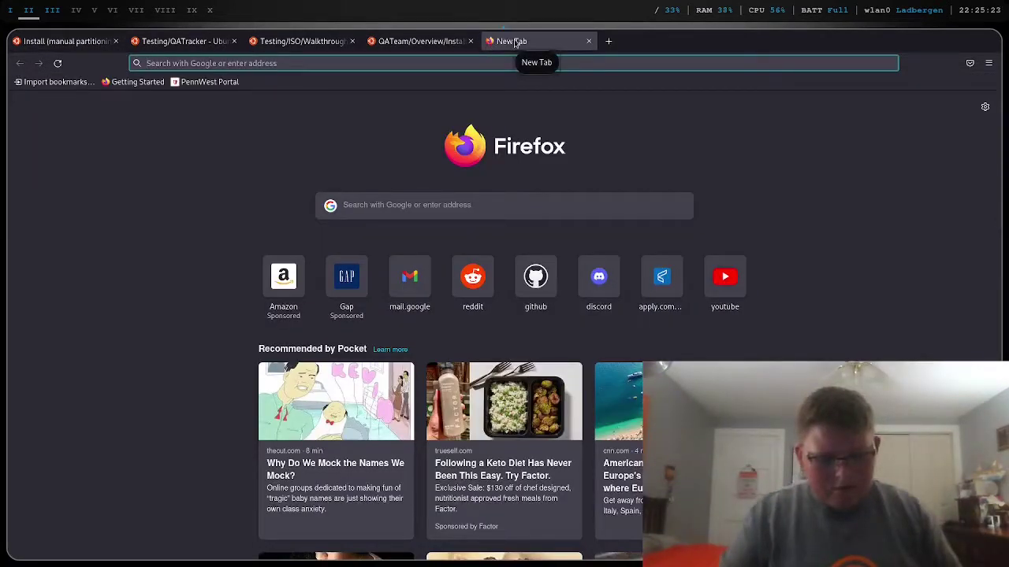
# - Search Google for 'build your own pc' from the new tab's address bar
pyautogui.write('laptop')
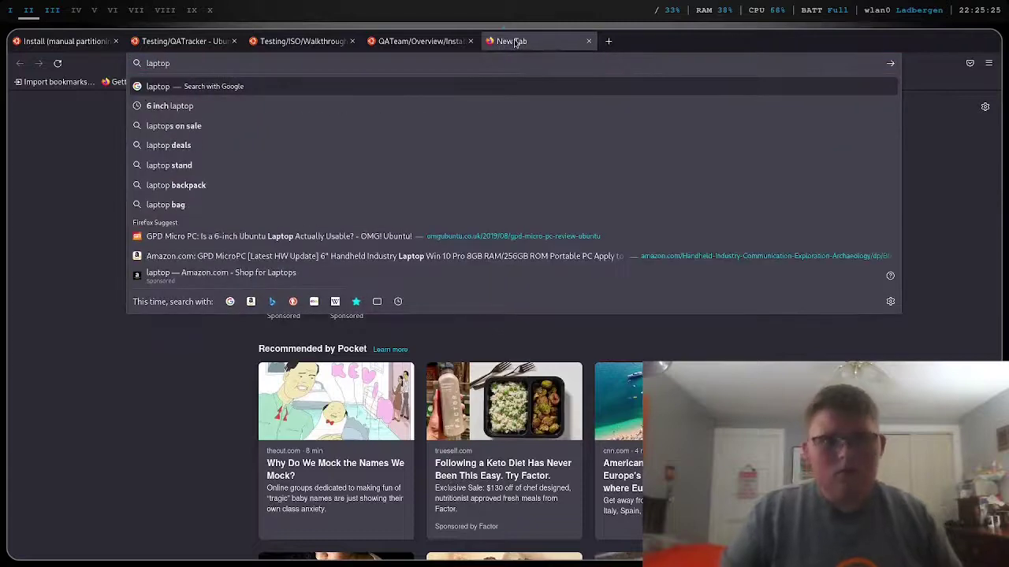
pyautogui.press('BackSpace')
pyautogui.press('BackSpace')
pyautogui.press('BackSpace')
pyautogui.press('BackSpace')
pyautogui.press('BackSpace')
pyautogui.press('BackSpace')
pyautogui.write('build your own l')
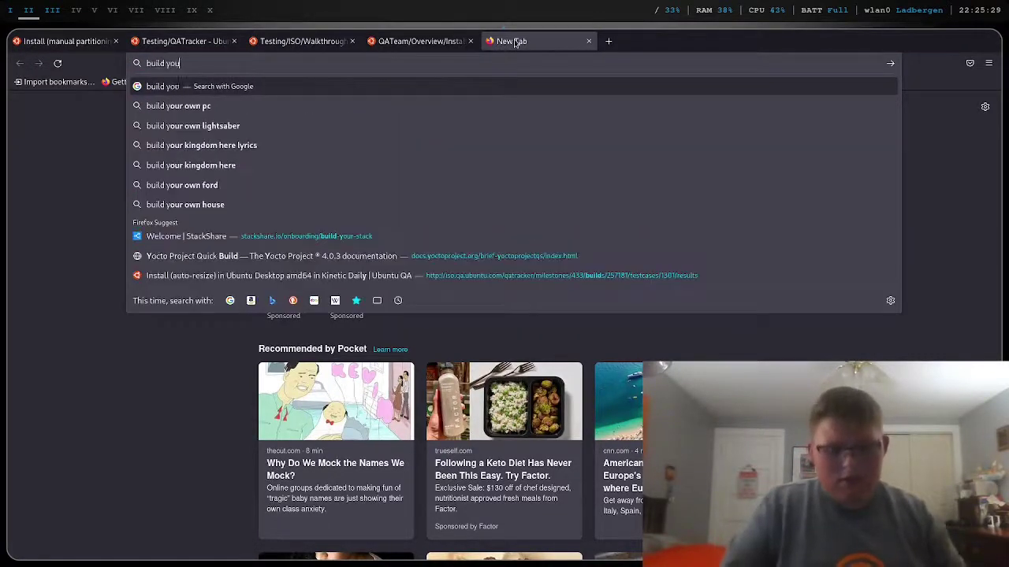
pyautogui.press('BackSpace')
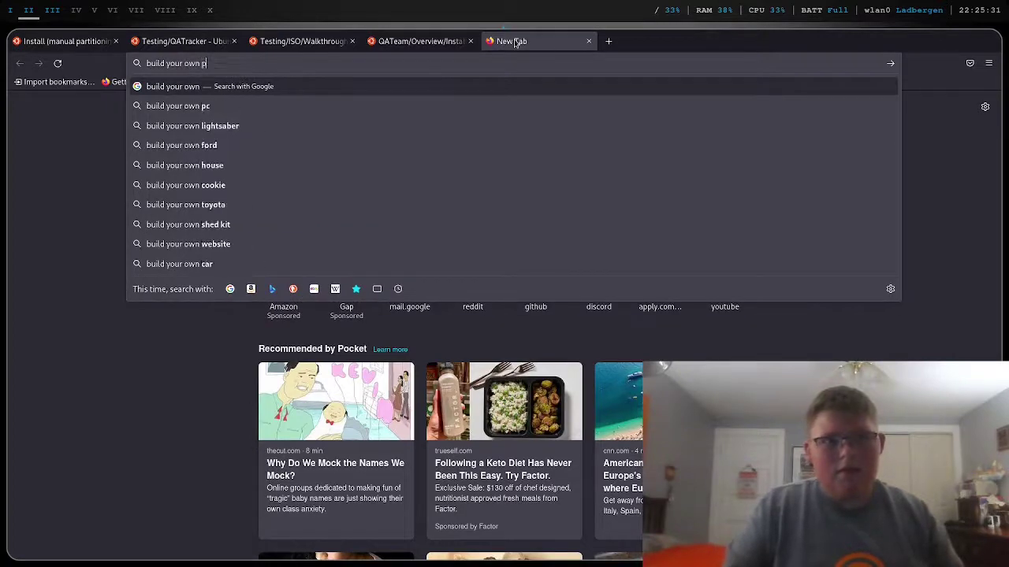
pyautogui.write('pc')
pyautogui.press('Return')
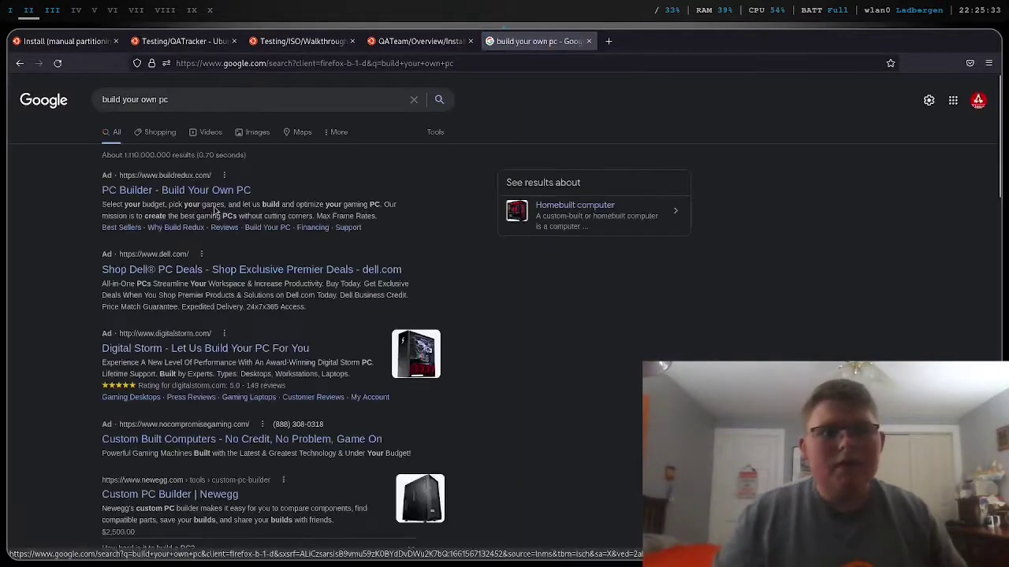
# - Open the 'PC Builder - Build Your Own PC' result and browse its build page
pyautogui.click(240, 191)
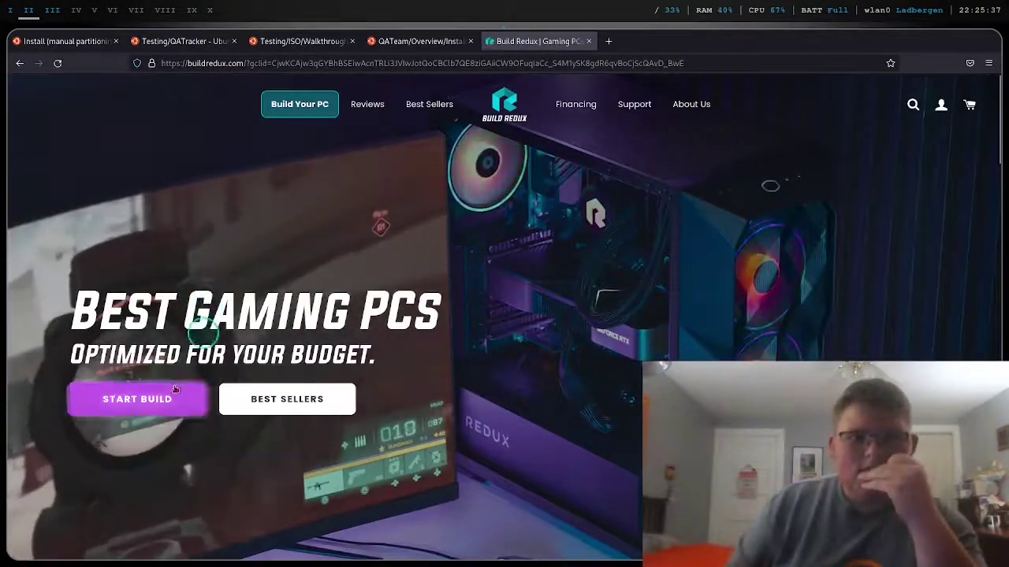
pyautogui.click(190, 397)
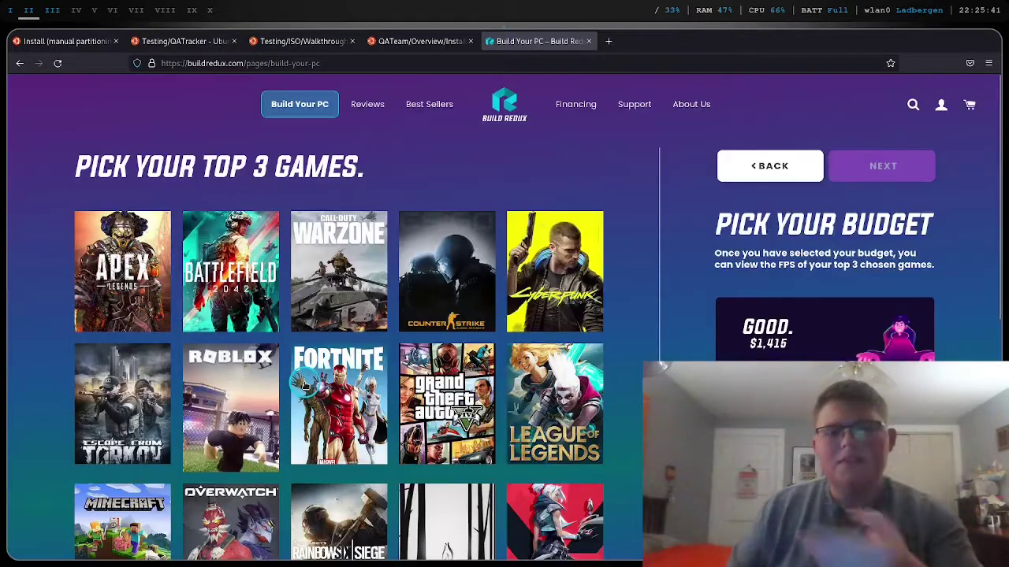
pyautogui.scroll(-2, 306, 383)
pyautogui.scroll(-1, 304, 382)
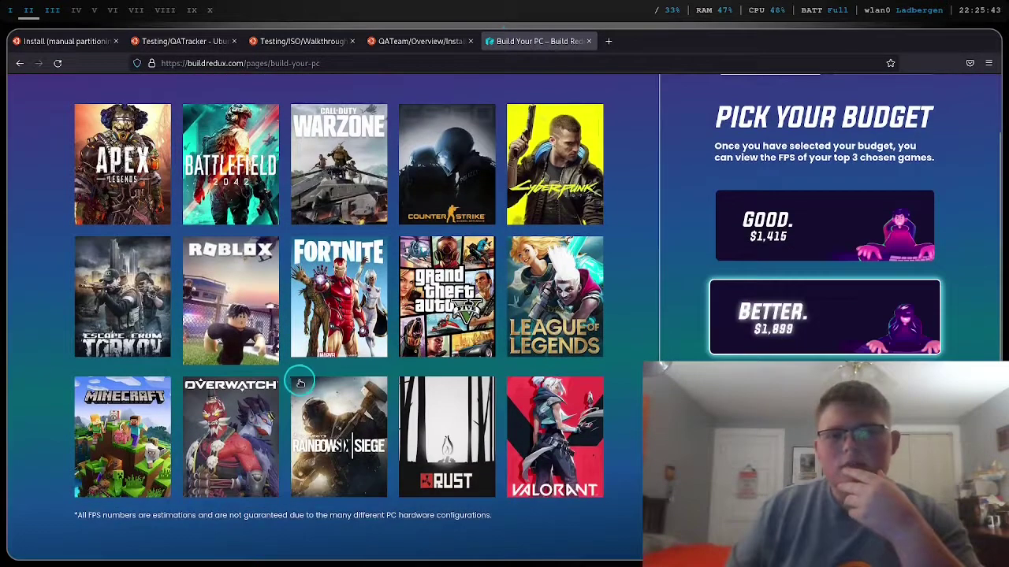
pyautogui.scroll(-1, 303, 382)
pyautogui.scroll(1, 299, 382)
pyautogui.scroll(2, 297, 378)
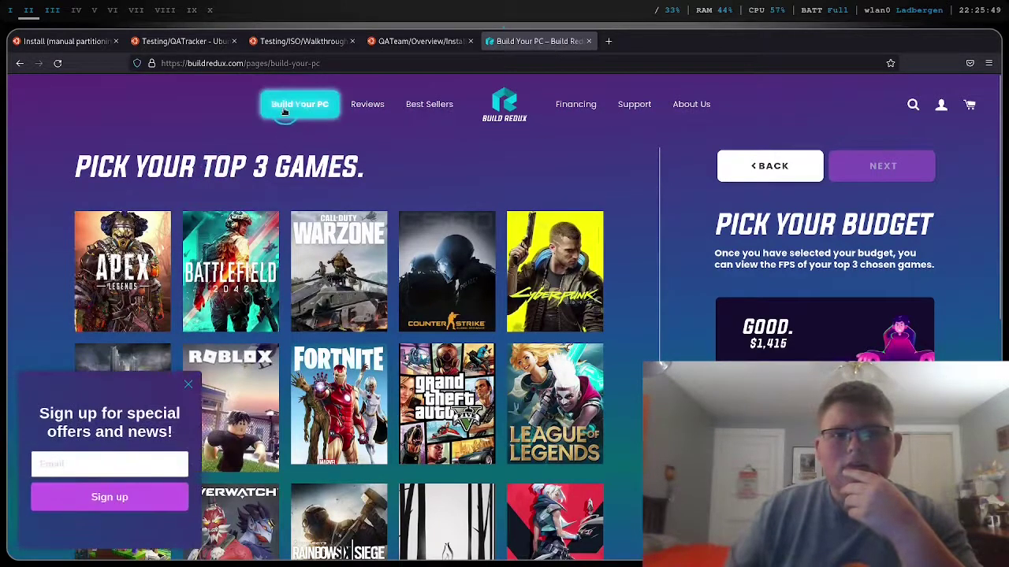
# - Open the Good build from Build Redux Best Sellers, then return to the VM workspace
pyautogui.click(488, 105)
pyautogui.scroll(-4, 417, 215)
pyautogui.scroll(-5, 416, 216)
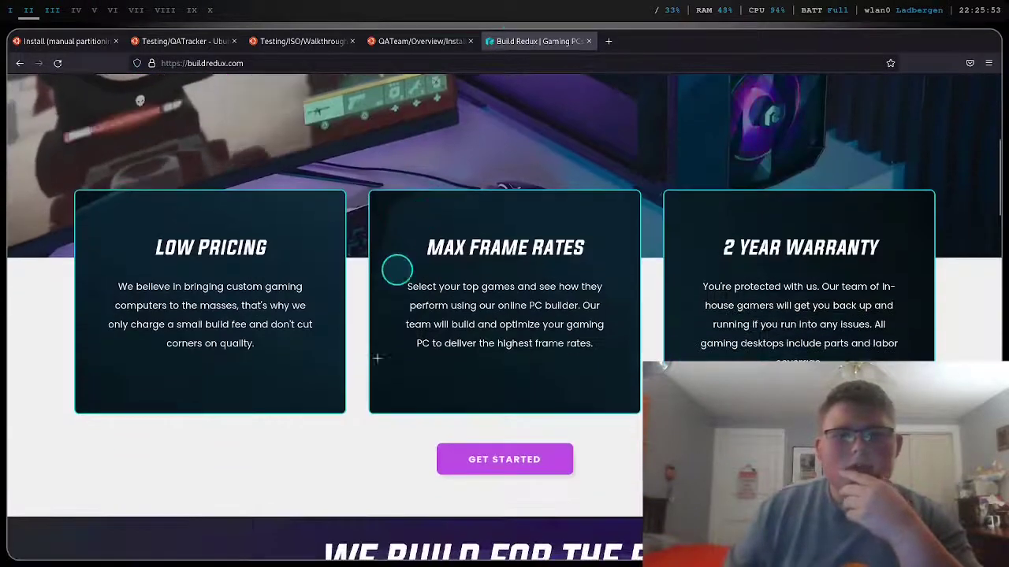
pyautogui.scroll(-12, 377, 362)
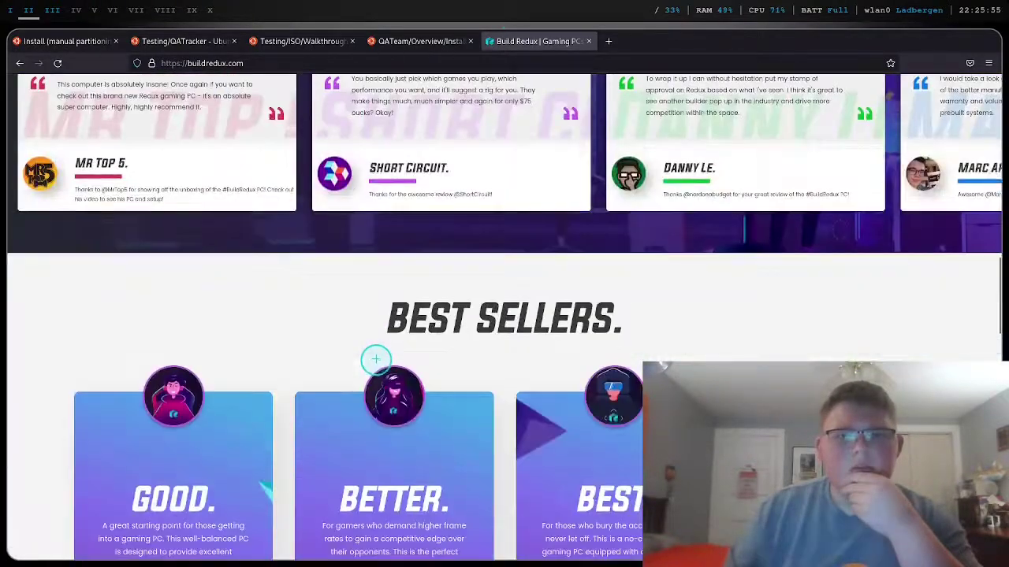
pyautogui.scroll(-3, 149, 343)
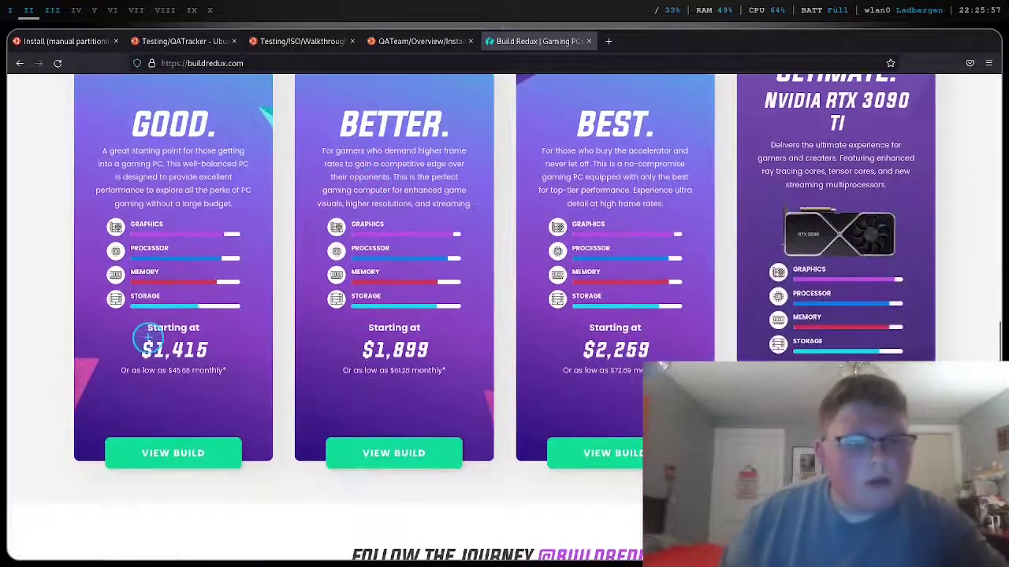
pyautogui.click(223, 455)
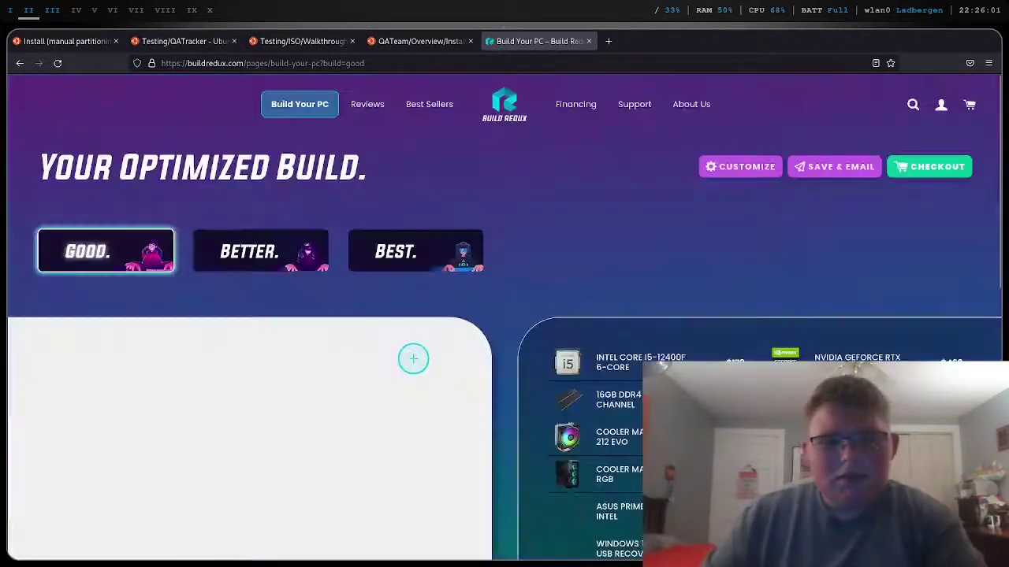
pyautogui.scroll(-3, 413, 359)
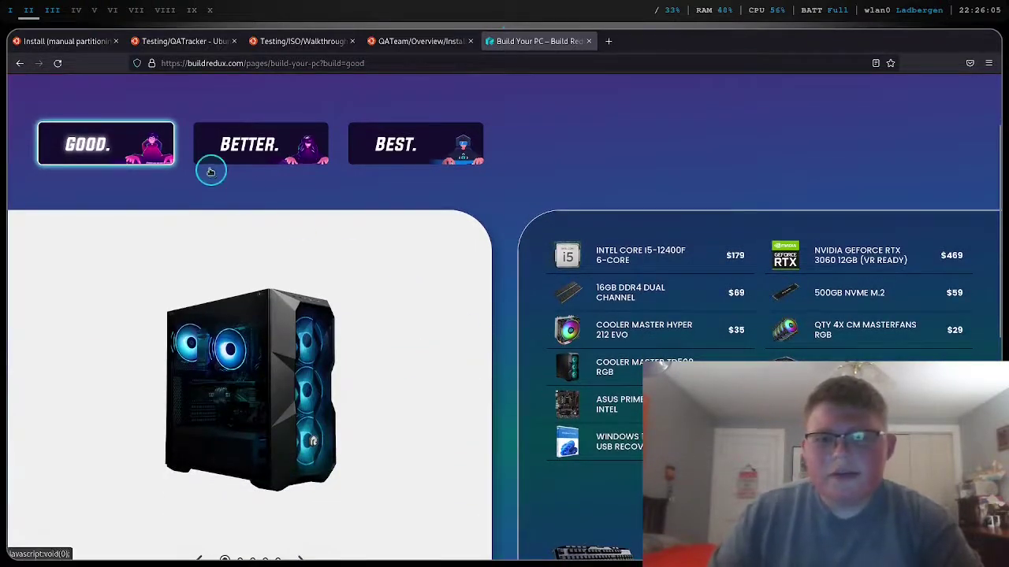
pyautogui.click(13, 9)
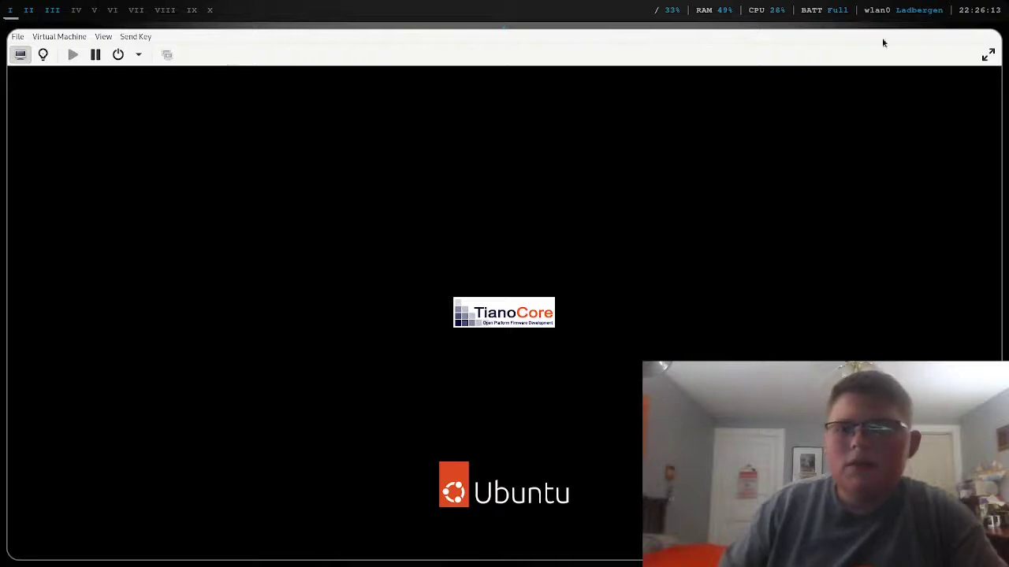
# - Switch the booting Ubuntu guest's display to full screen
pyautogui.click(988, 54)
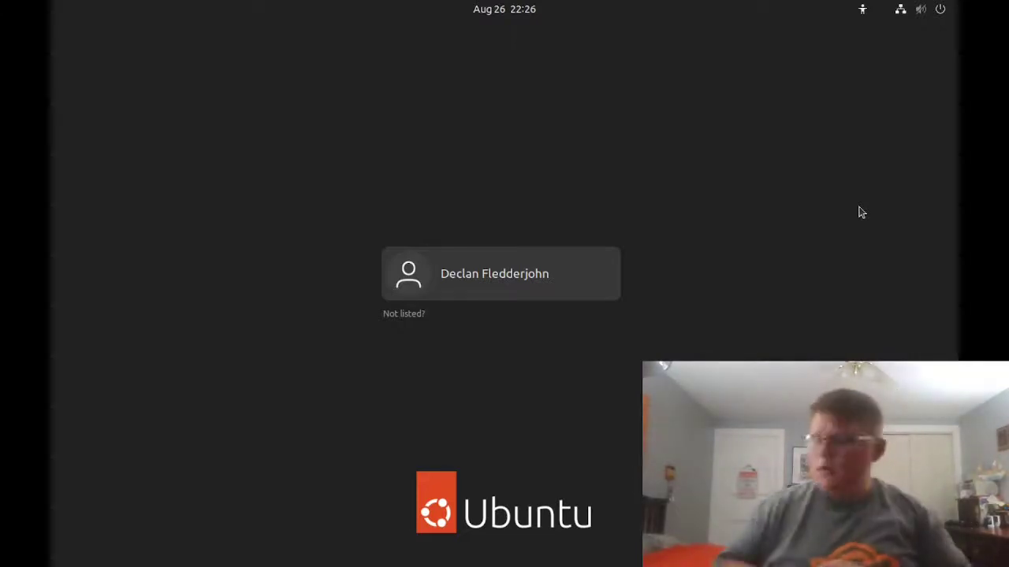
# - Log in to the Ubuntu guest by selecting the user account and entering its password
pyautogui.click(525, 278)
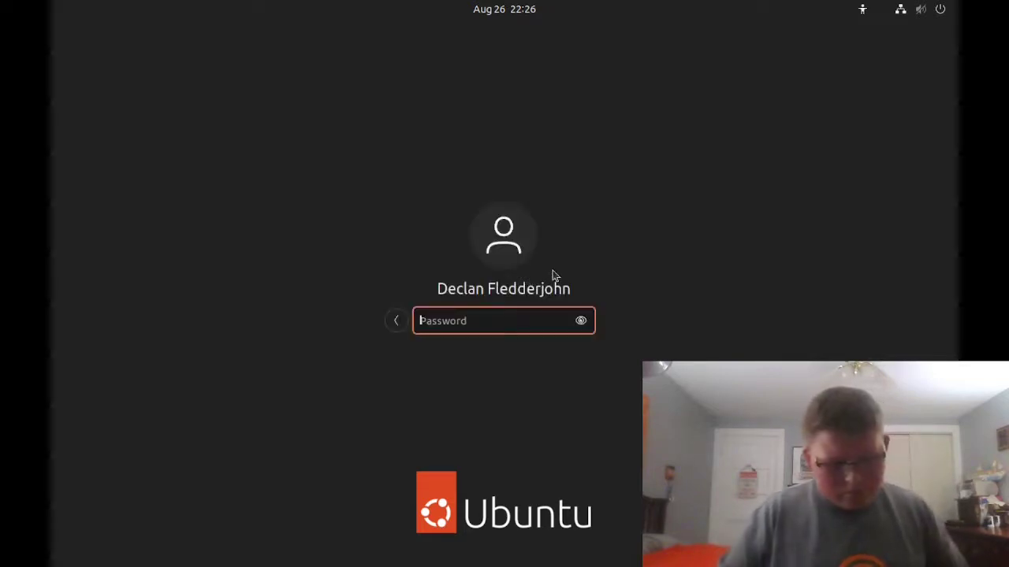
pyautogui.write('**********')
pyautogui.press('Return')
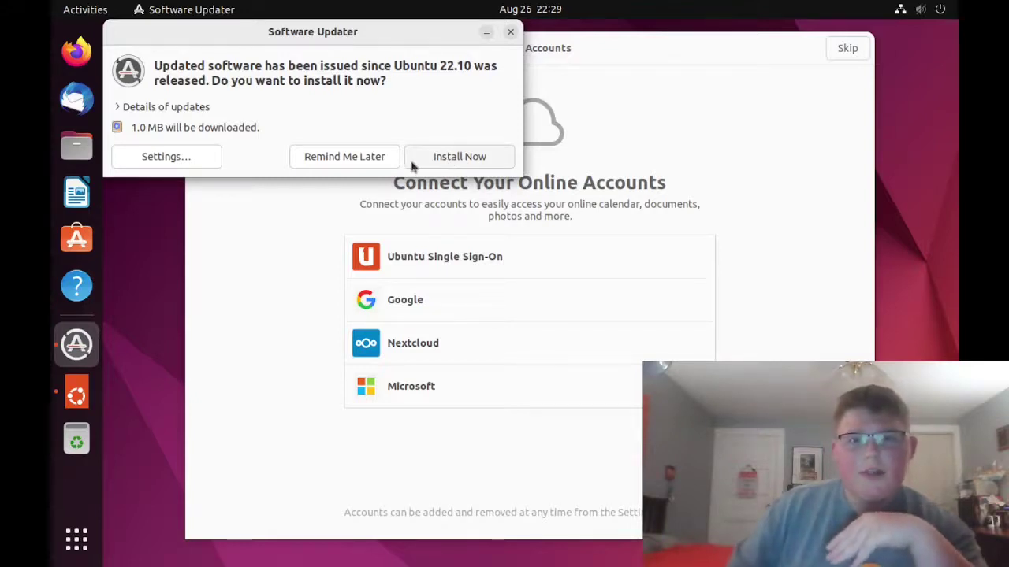
# - Start installing the guest's offered updates with Install Now in Software Updater
pyautogui.click(466, 162)
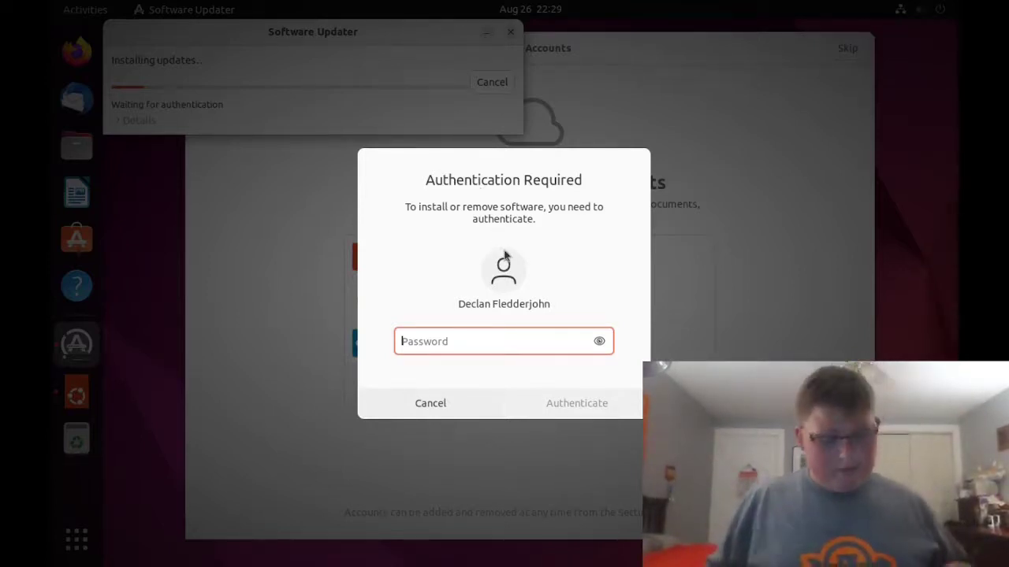
# - Authorize the update install with the account password, then exit full screen and bring up Firefox
pyautogui.write('••••••••')
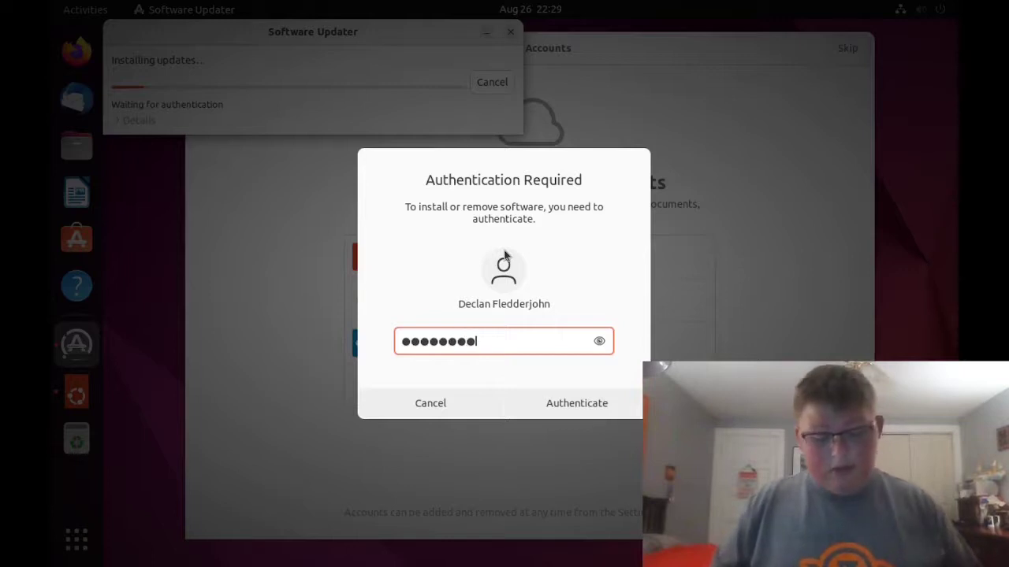
pyautogui.write('•')
pyautogui.press('Return')
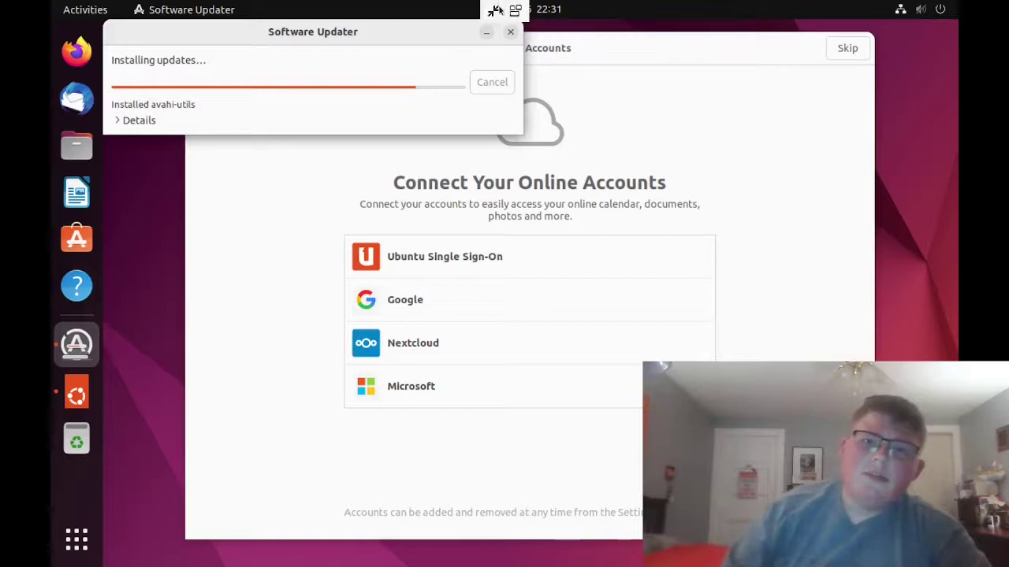
pyautogui.click(490, 10)
pyautogui.click(29, 11)
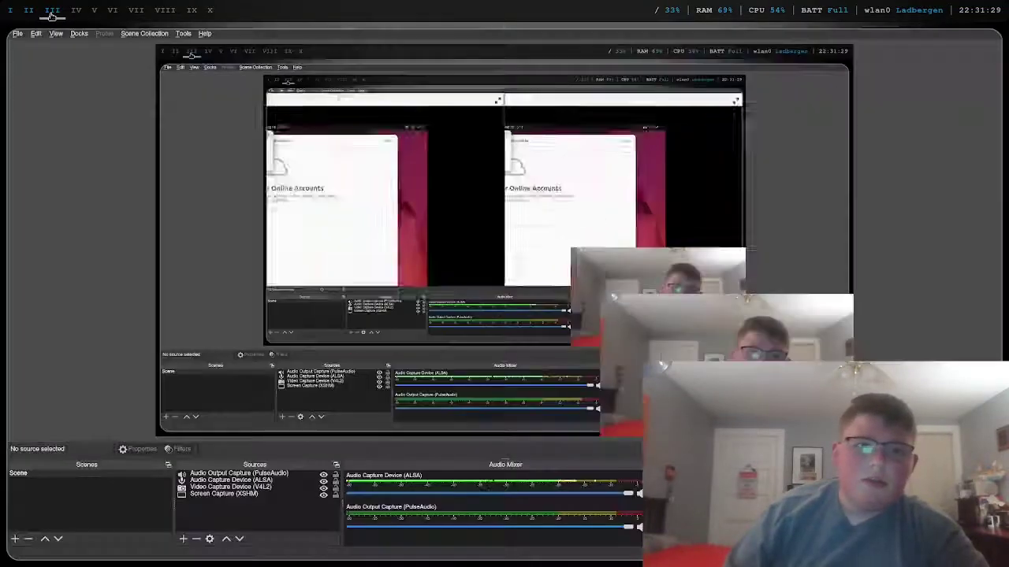
pyautogui.click(30, 12)
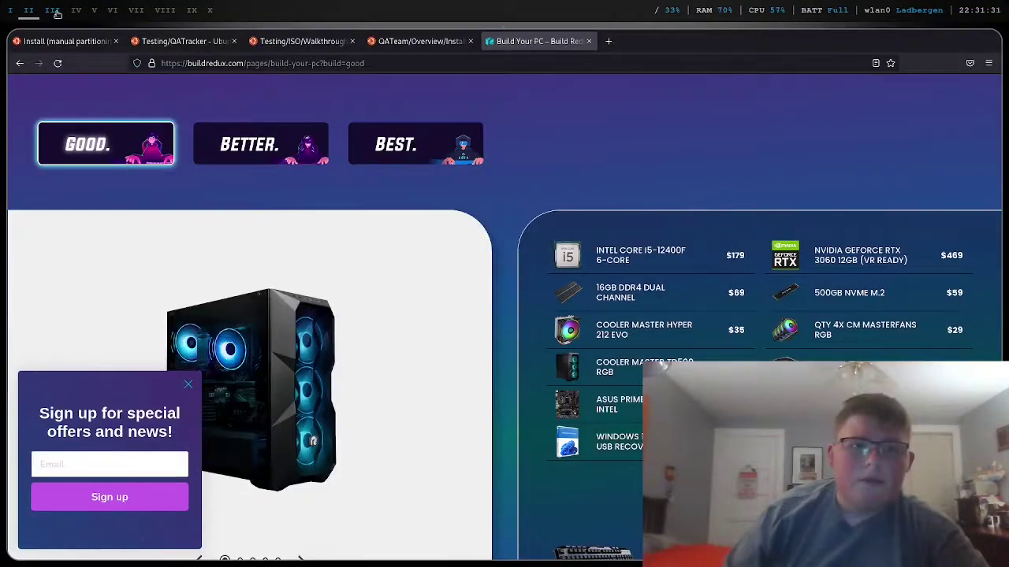
# - Replace the BuildRedux tab with a new tab and search Google for 'tuxedo'
pyautogui.click(609, 41)
pyautogui.click(588, 41)
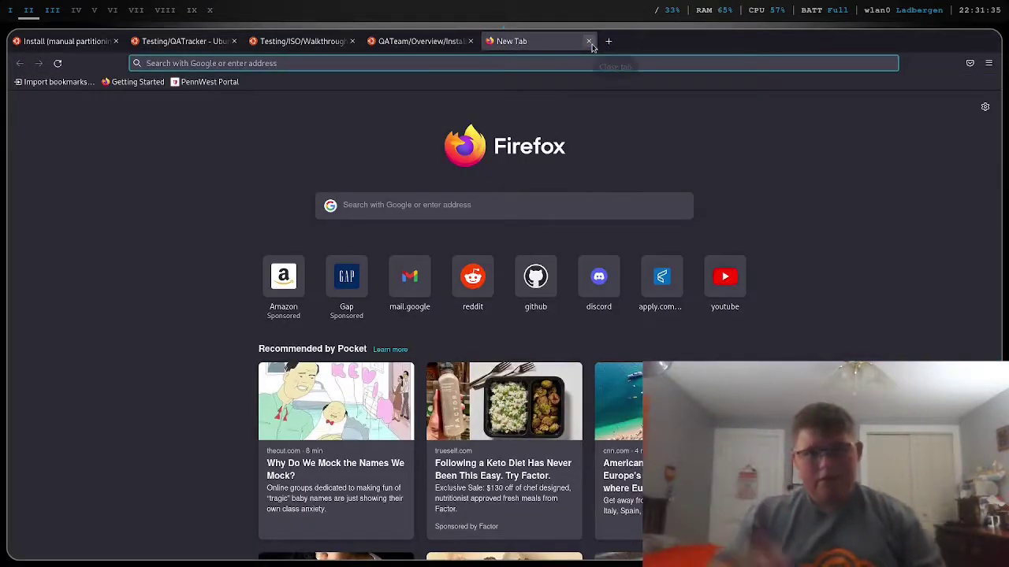
pyautogui.write('texu')
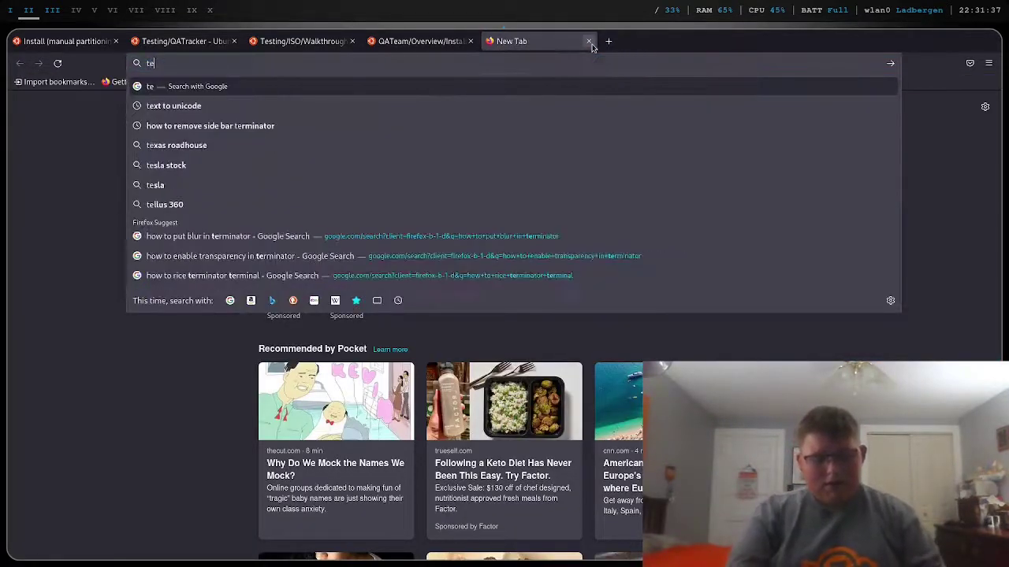
pyautogui.press('BackSpace')
pyautogui.press('BackSpace')
pyautogui.press('BackSpace')
pyautogui.write('uxedo')
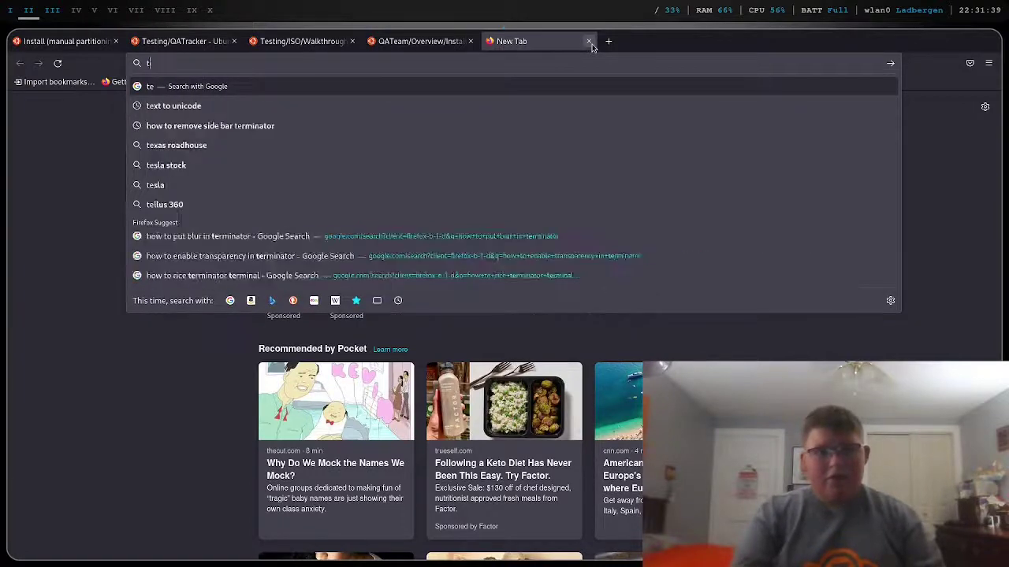
pyautogui.press('Return')
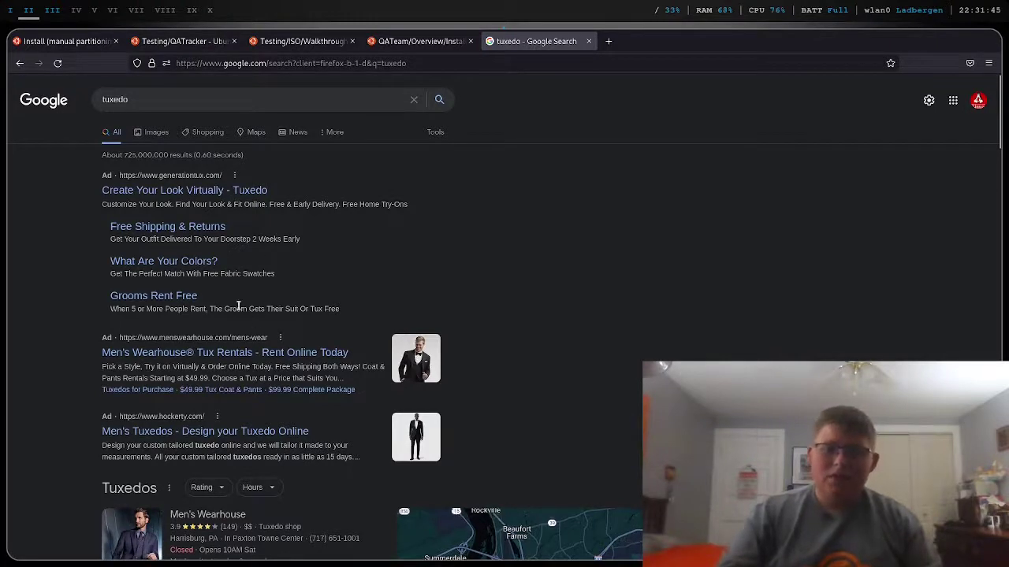
# - Refine the search to 'tuxedo computers' and open the TUXEDO Computers website
pyautogui.click(212, 103)
pyautogui.write('c')
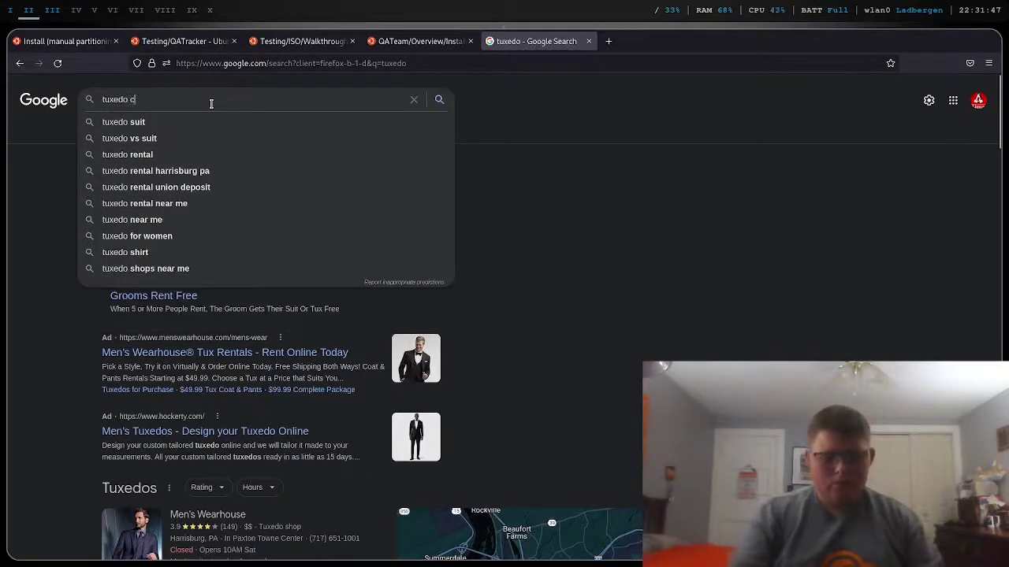
pyautogui.write('omputers')
pyautogui.press('Return')
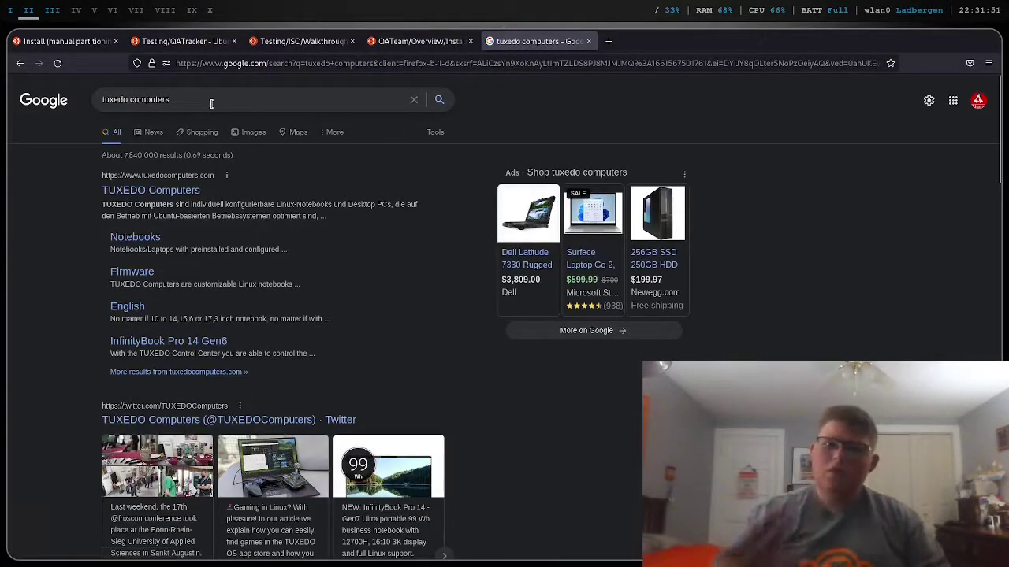
pyautogui.click(130, 194)
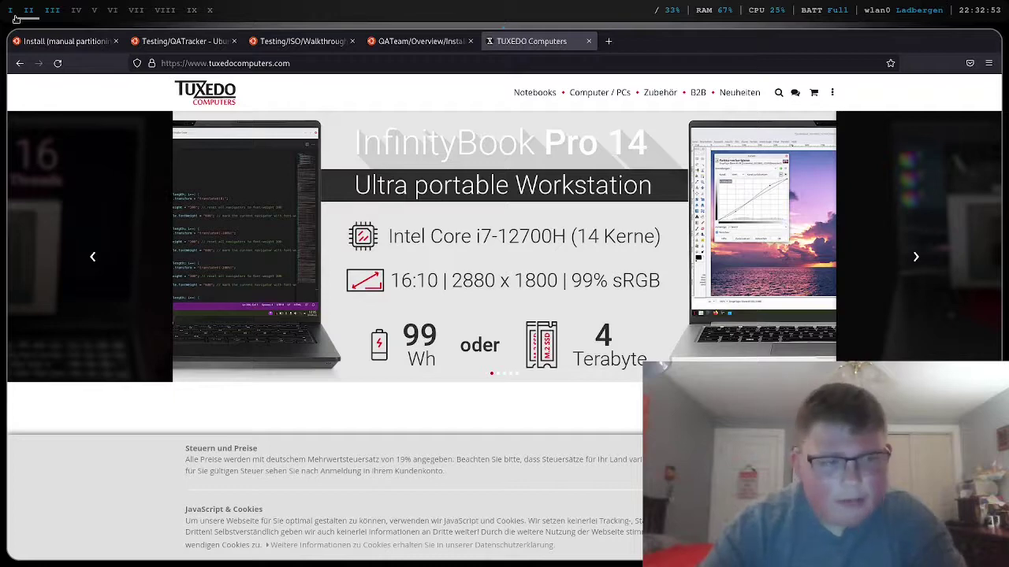
# - Switch to the workspace showing the virtual machine
pyautogui.click(11, 9)
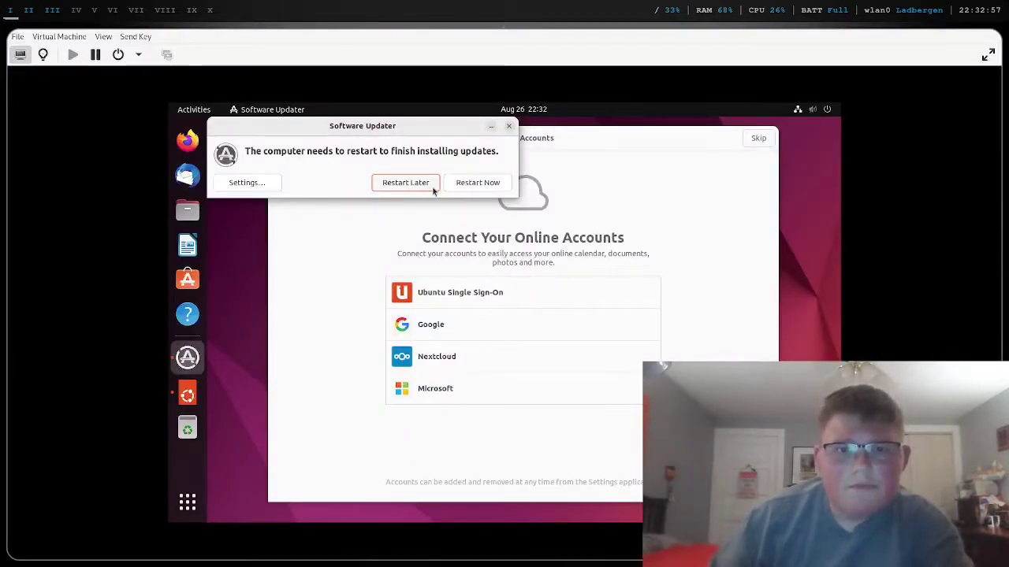
# - Restart the guest to finish installing updates, then cycle workspaces back to the VM console
pyautogui.click(471, 183)
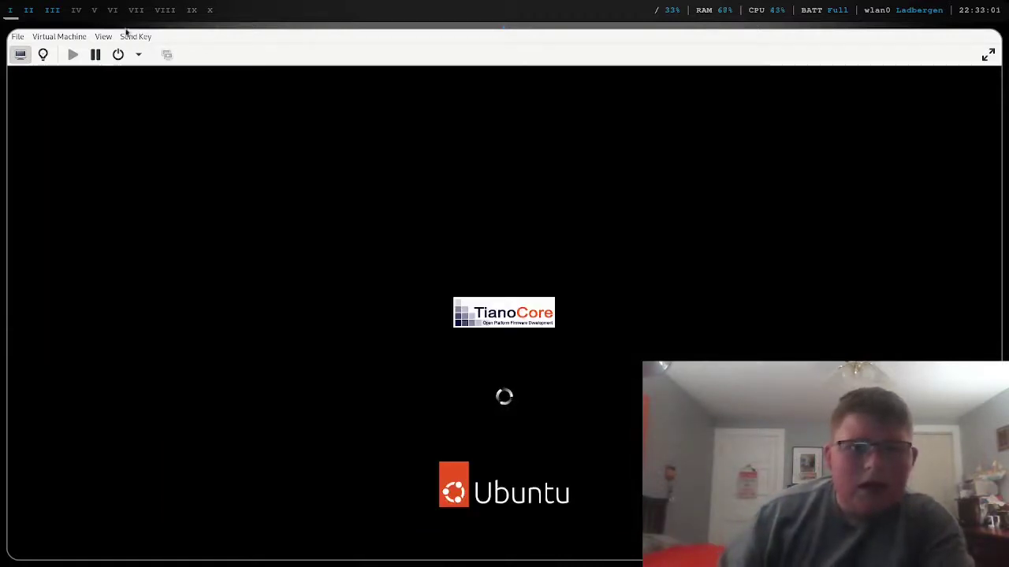
pyautogui.click(29, 10)
pyautogui.click(9, 11)
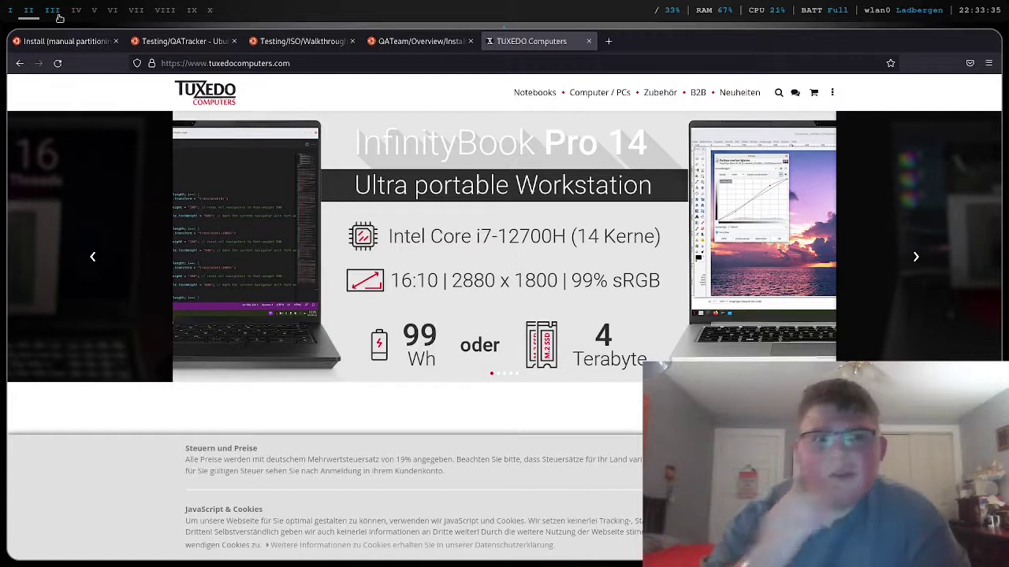
pyautogui.click(9, 10)
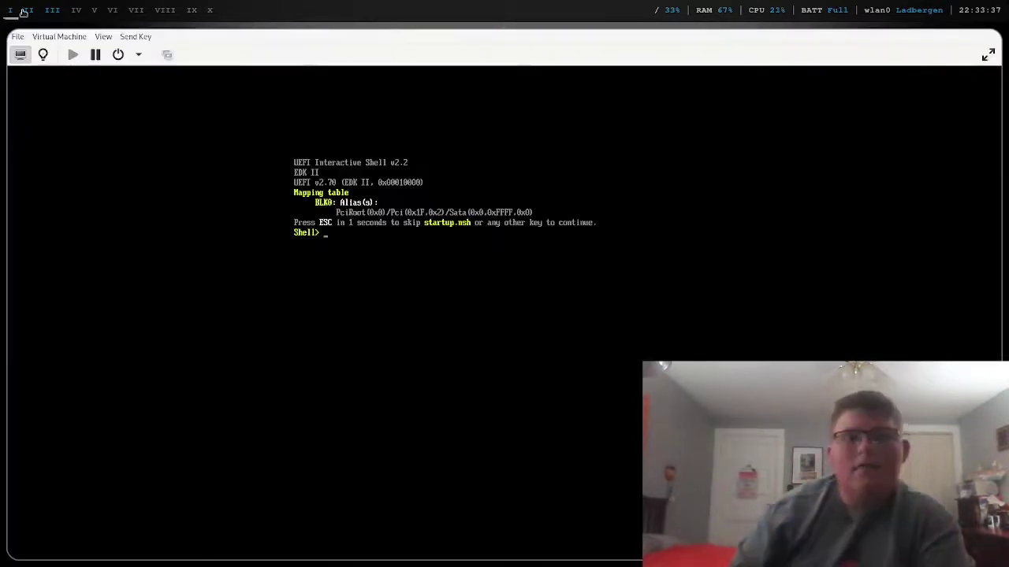
# - Exit the UEFI shell and boot from the UEFI Seagate FreeAgent Pro entry in Boot Manager
pyautogui.write('exit')
pyautogui.press('Return')
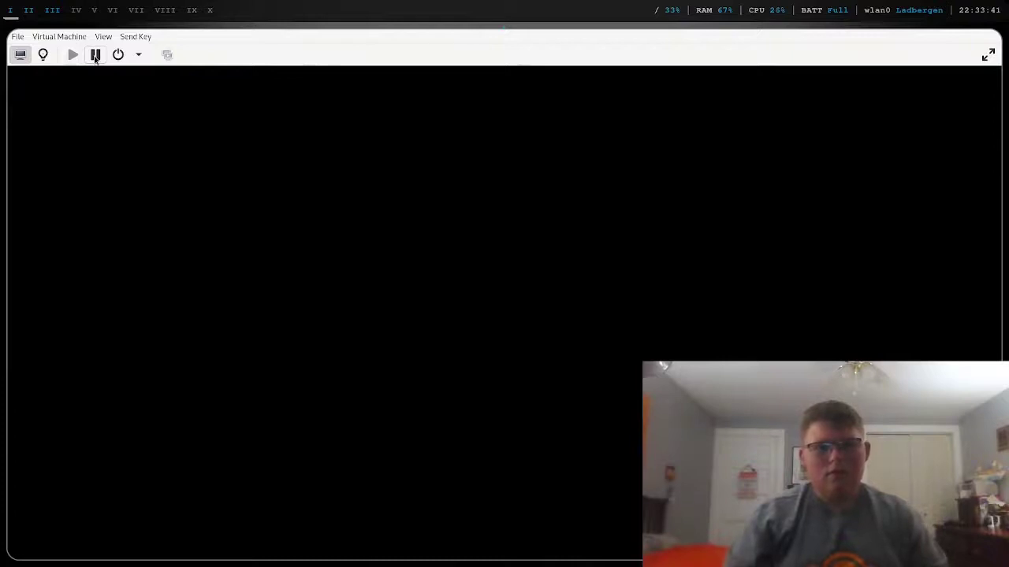
pyautogui.press('Up')
pyautogui.press('Up')
pyautogui.press('Up')
pyautogui.press('Up')
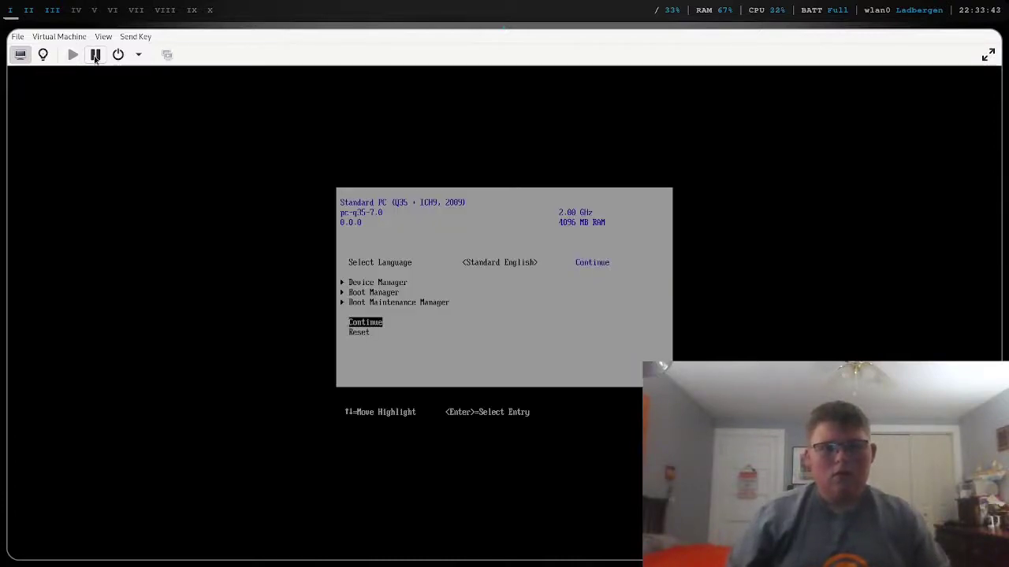
pyautogui.press('Return')
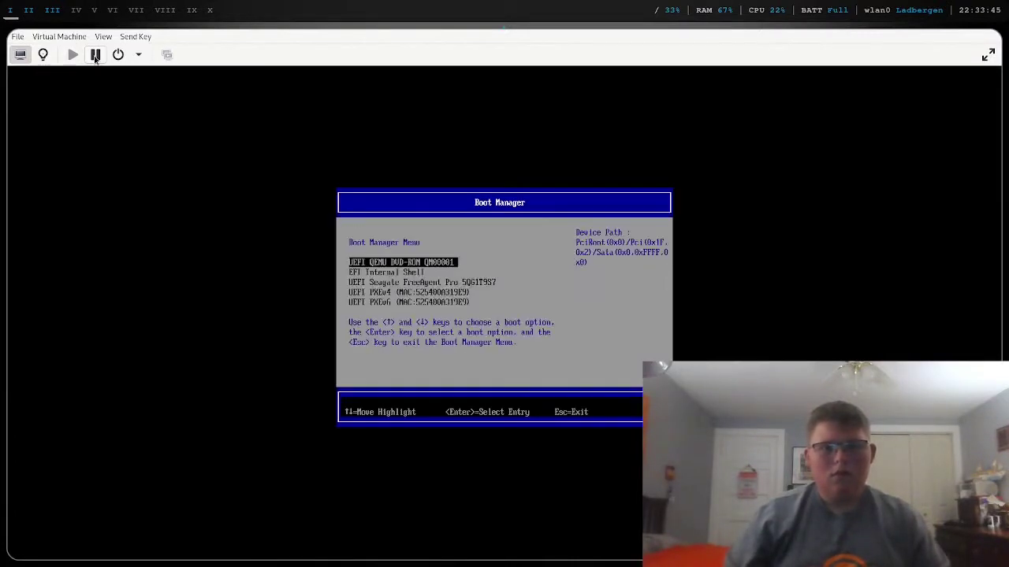
pyautogui.press('Down')
pyautogui.press('Down')
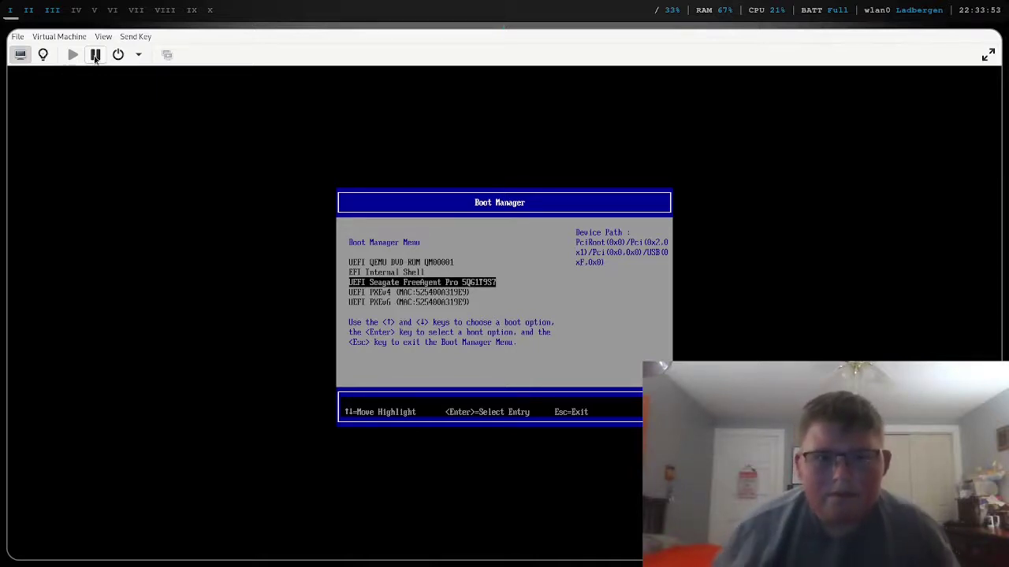
pyautogui.press('Return')
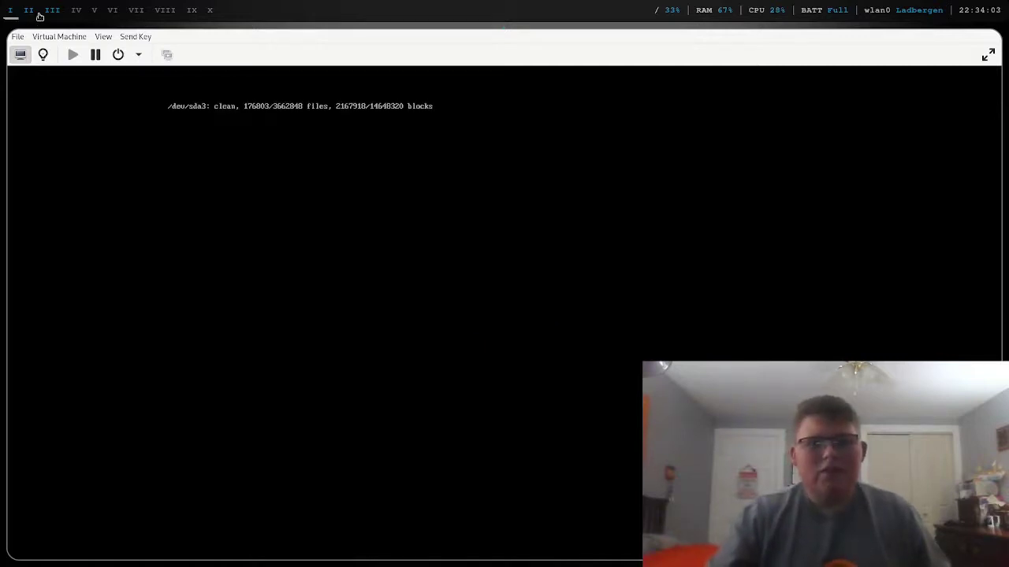
pyautogui.click(49, 10)
# - In Firefox, type and erase a search in a new tab, close it, and return to workspace 1
pyautogui.click(28, 10)
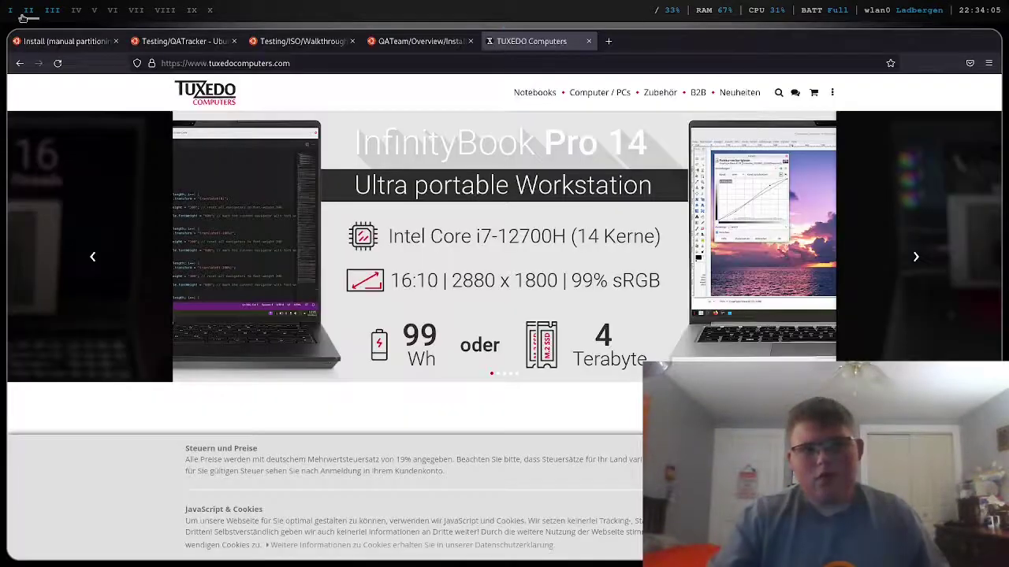
pyautogui.click(609, 41)
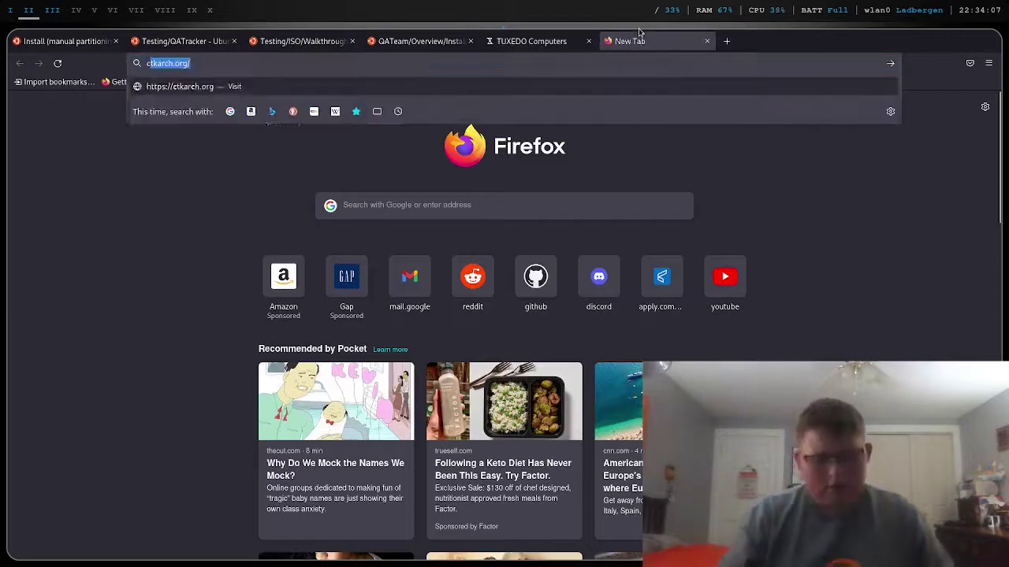
pyautogui.write('canc')
pyautogui.press('BackSpace')
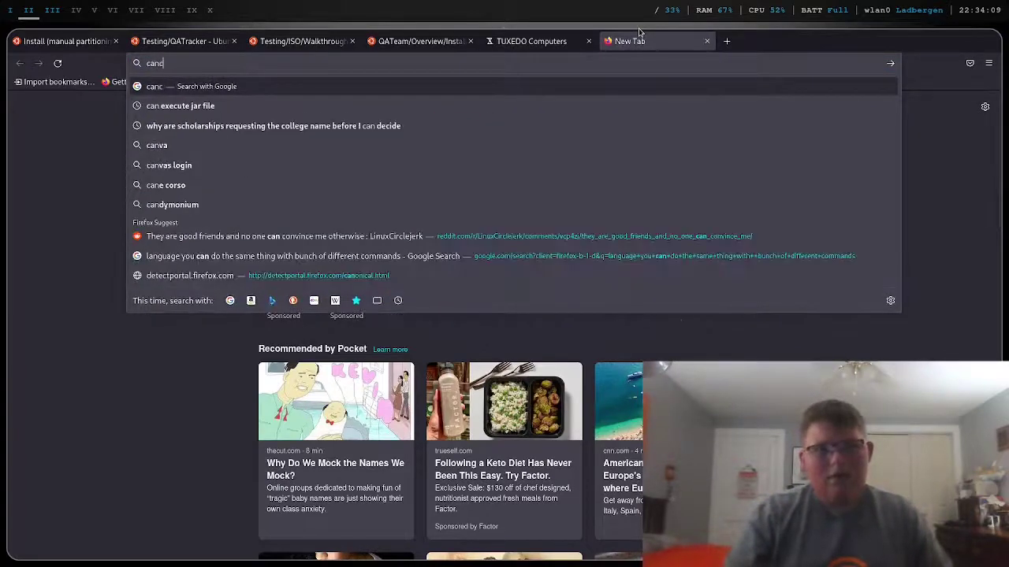
pyautogui.write('on')
pyautogui.press('BackSpace')
pyautogui.press('BackSpace')
pyautogui.press('BackSpace')
pyautogui.press('BackSpace')
pyautogui.press('BackSpace')
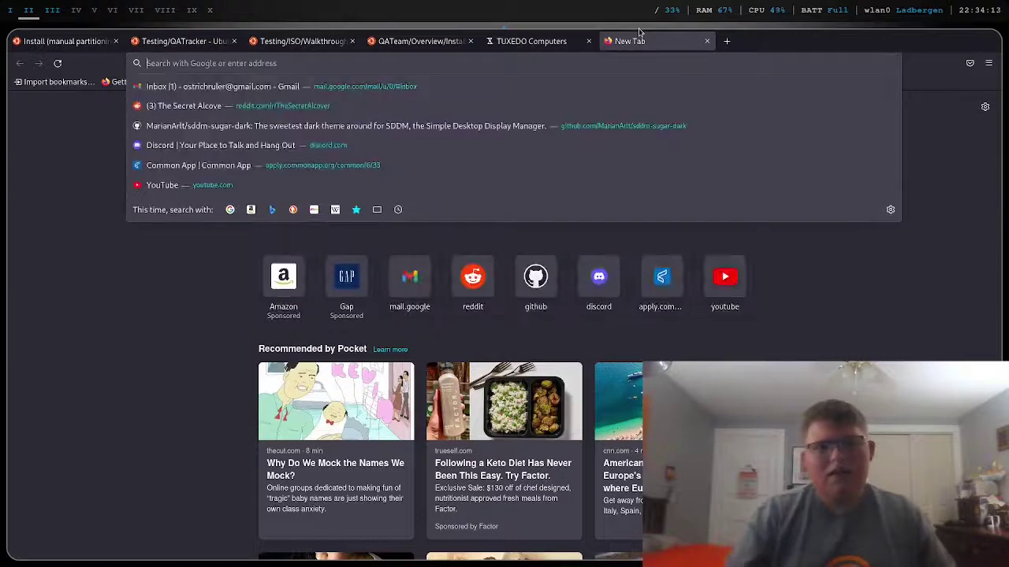
pyautogui.click(704, 44)
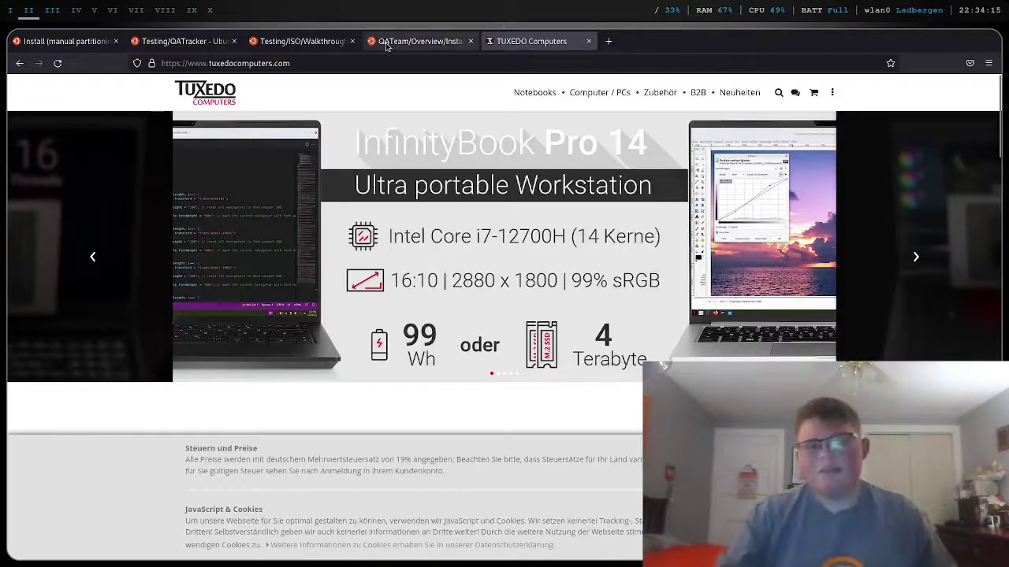
pyautogui.press('super+1')
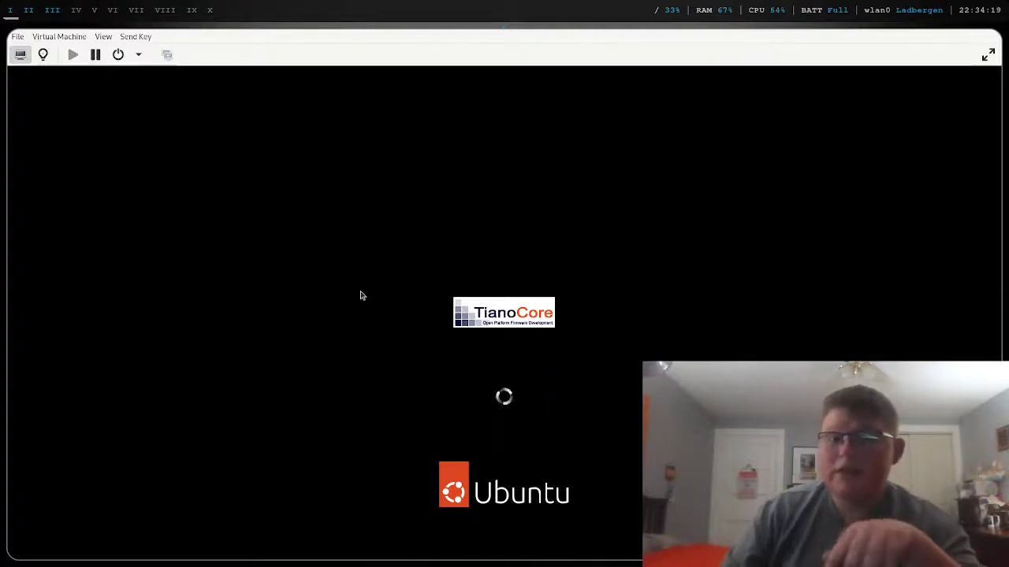
# - Make the VM fullscreen and select the Ubuntu user to reveal the Password field
pyautogui.click(988, 54)
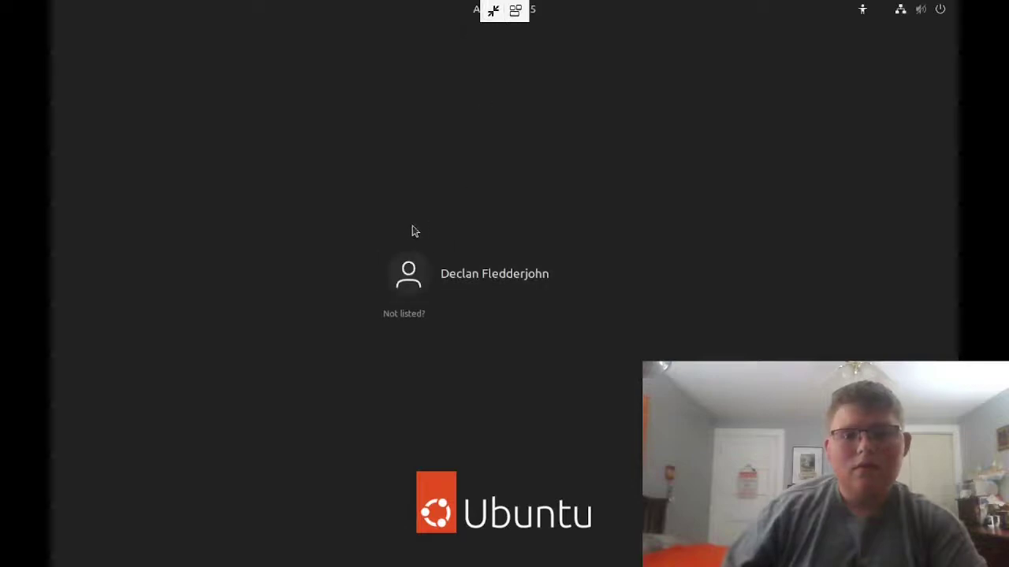
pyautogui.click(419, 266)
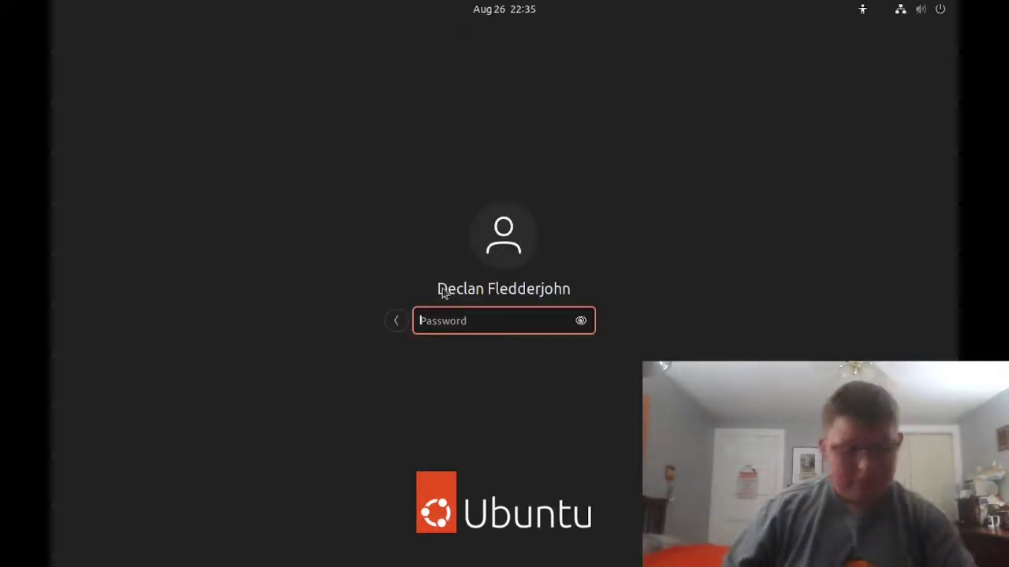
pyautogui.write('*')
pyautogui.press('BackSpace')
# - Enter the account password and log in to the Ubuntu desktop
pyautogui.write('*****')
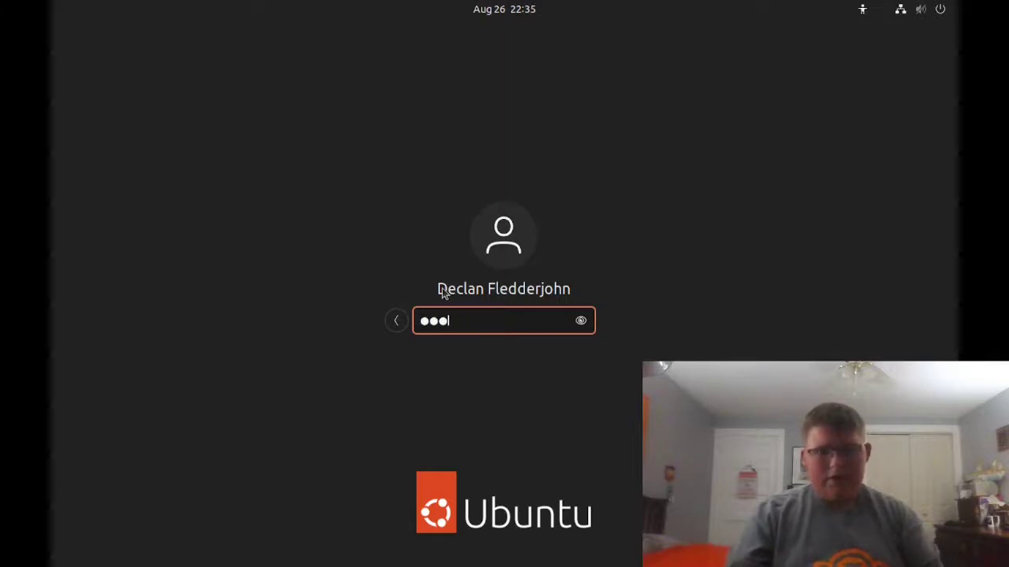
pyautogui.press('Return')
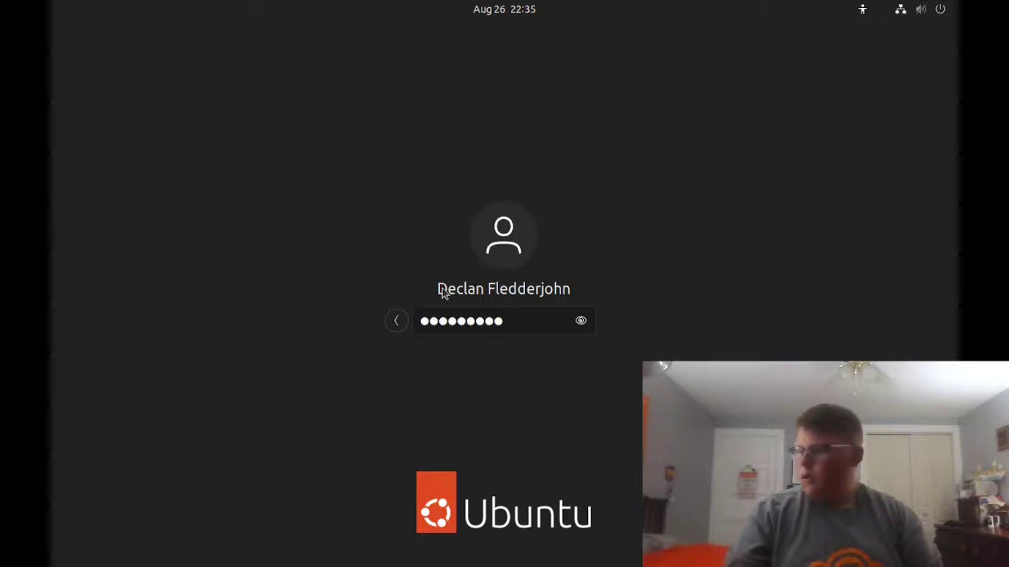
pyautogui.press('Return')
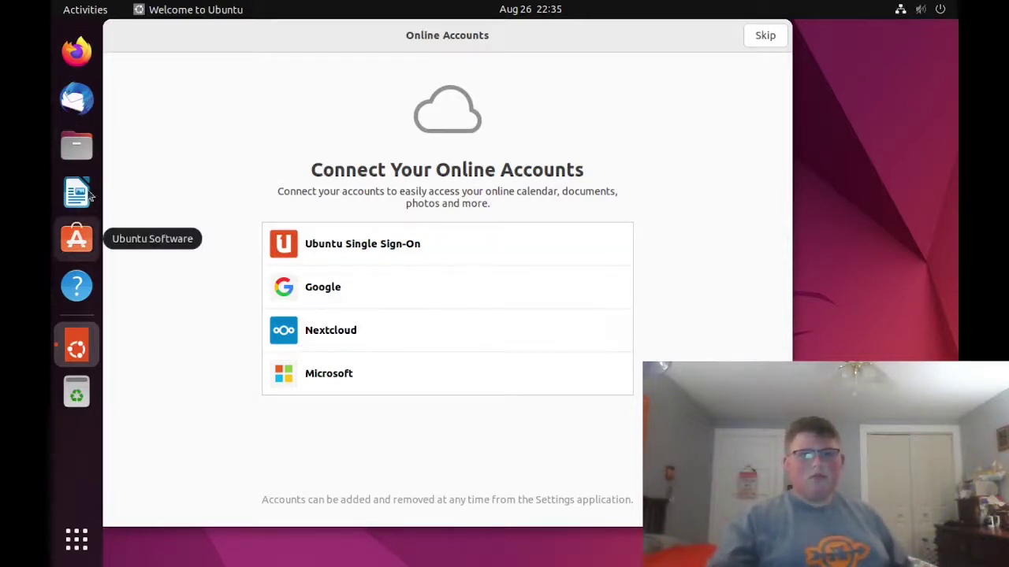
# - Search the Activities overview for 'sett' and launch Settings on its Network page
pyautogui.click(75, 10)
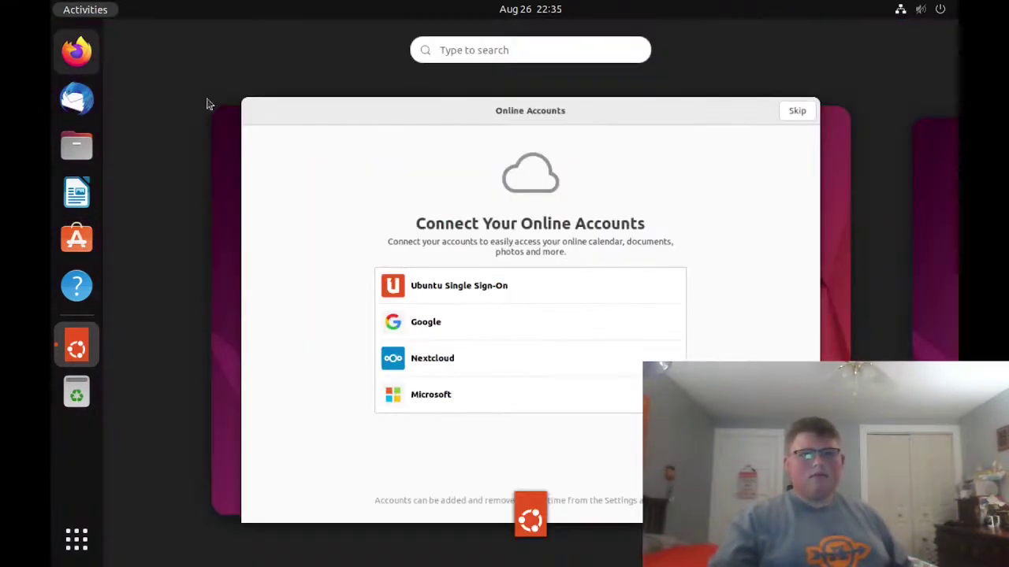
pyautogui.moveTo(499, 305)
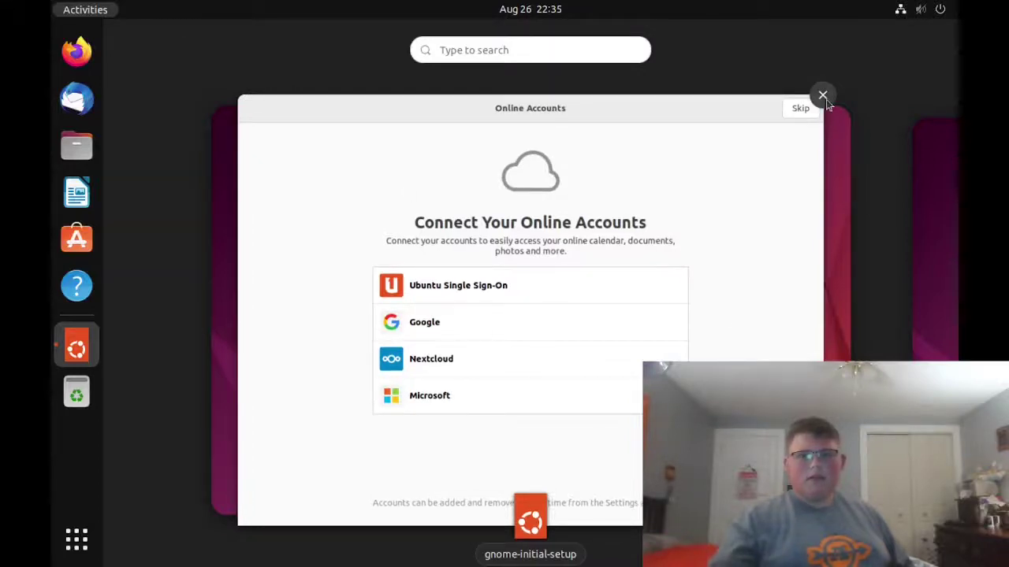
pyautogui.click(521, 49)
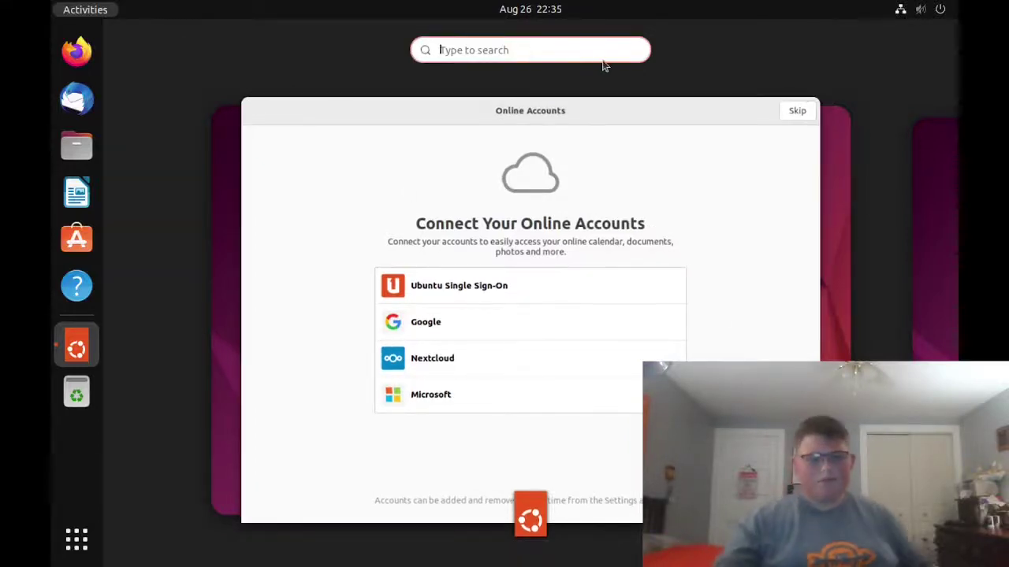
pyautogui.write('sett')
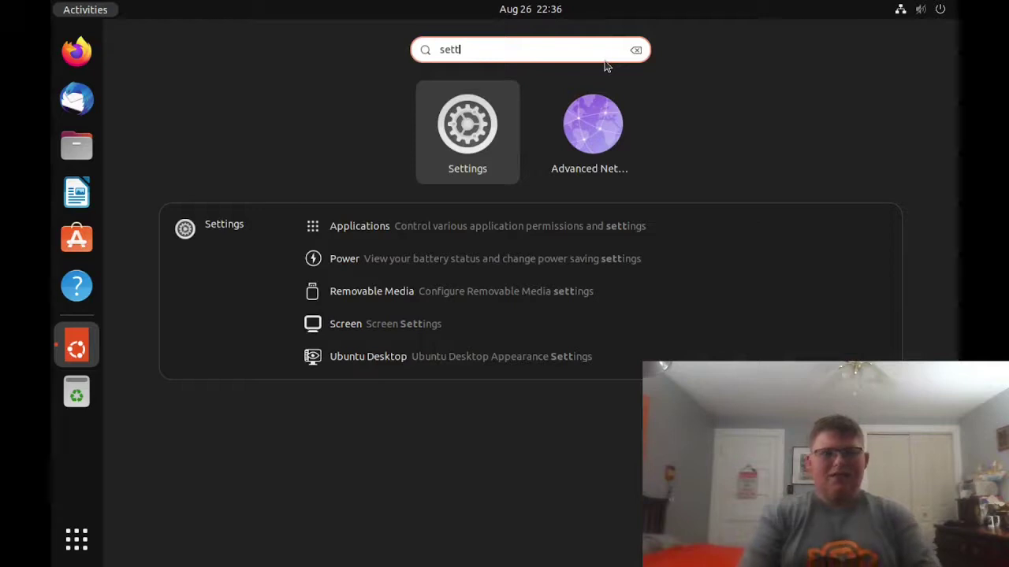
pyautogui.press('Escape')
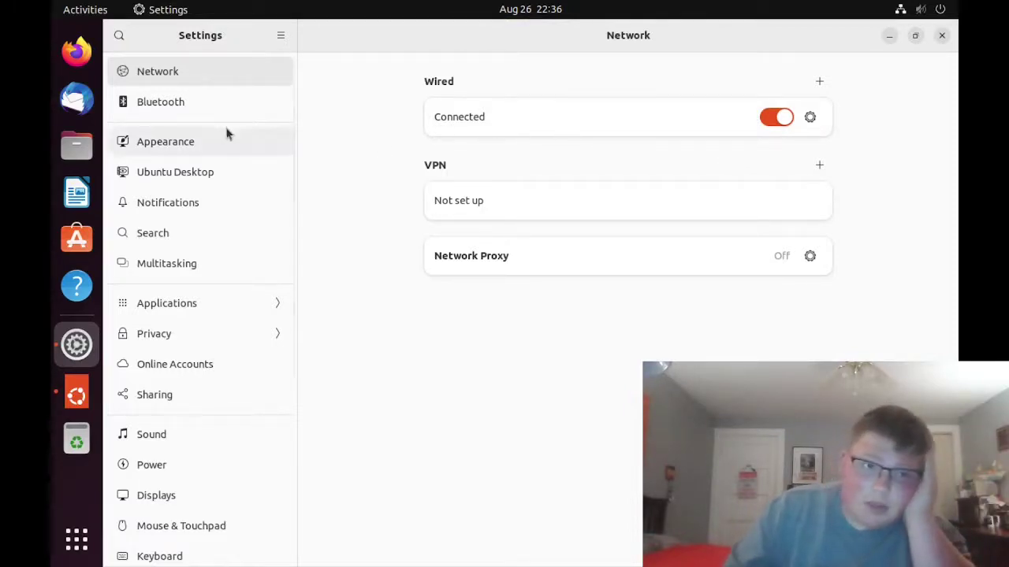
pyautogui.click(196, 171)
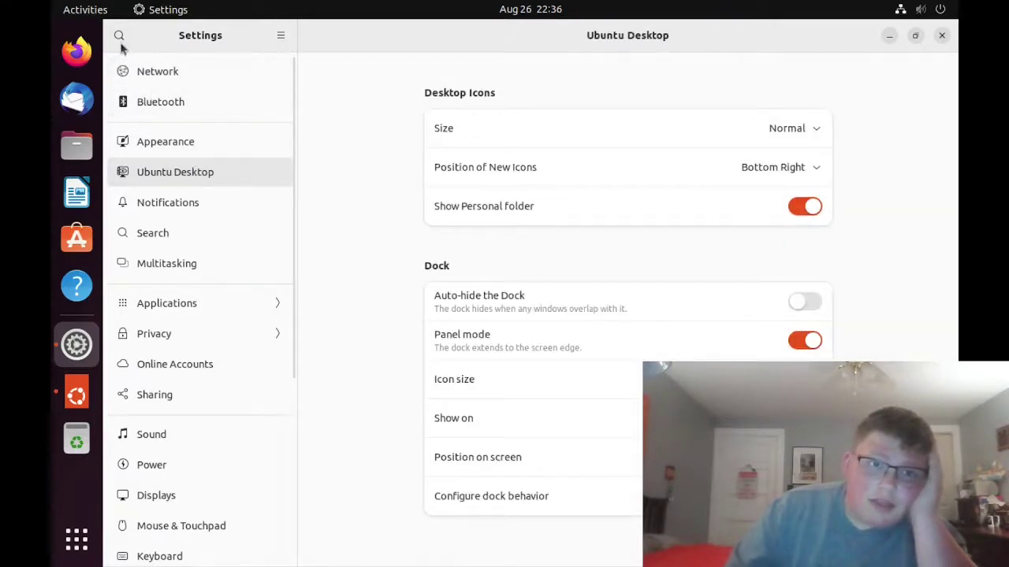
pyautogui.scroll(1, 144, 56)
pyautogui.hotkey('ctrl', 'f')
pyautogui.write('t')
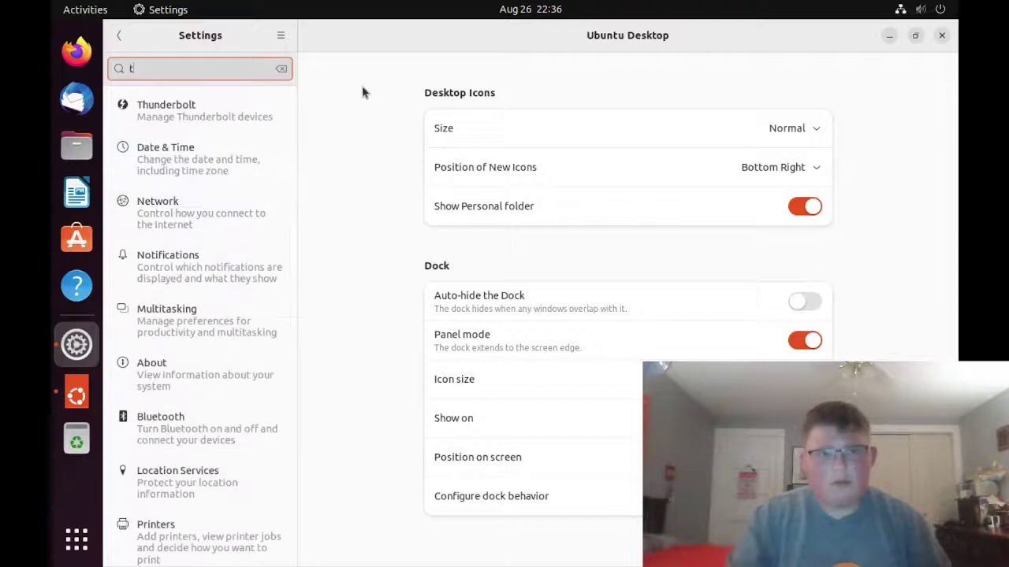
pyautogui.write('elem')
pyautogui.press('BackSpace')
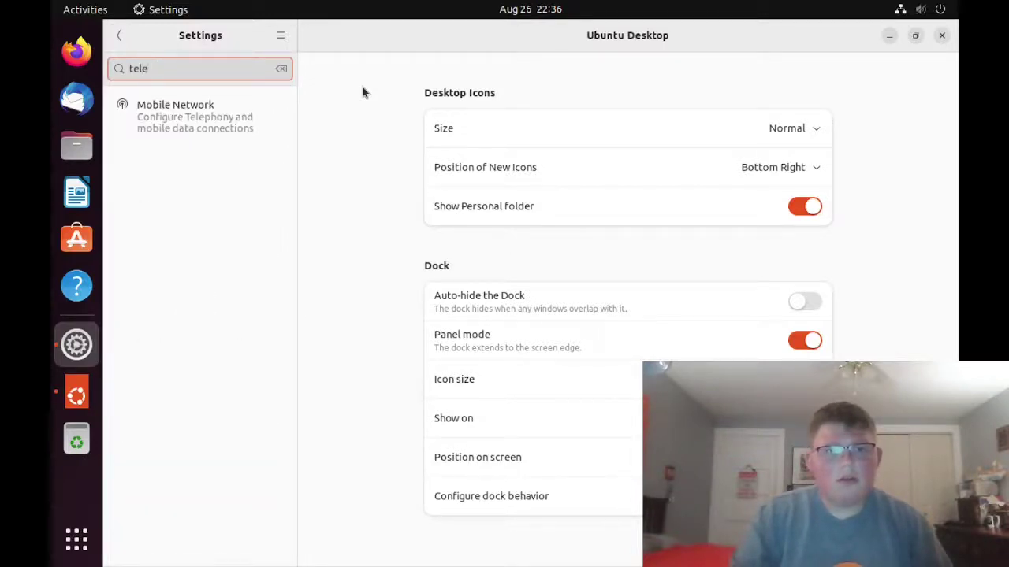
pyautogui.press('BackSpace')
pyautogui.press('BackSpace')
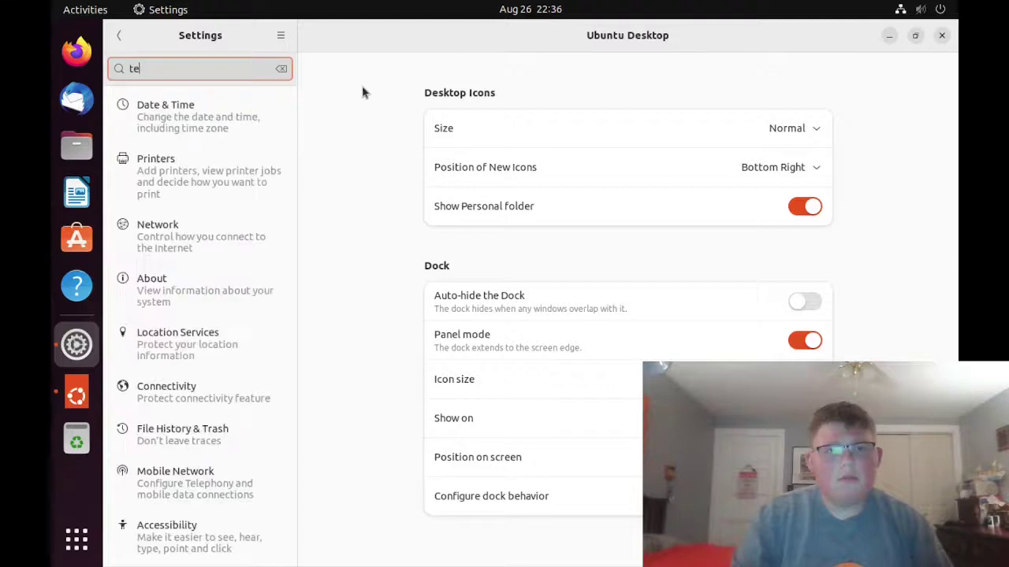
pyautogui.press('Escape')
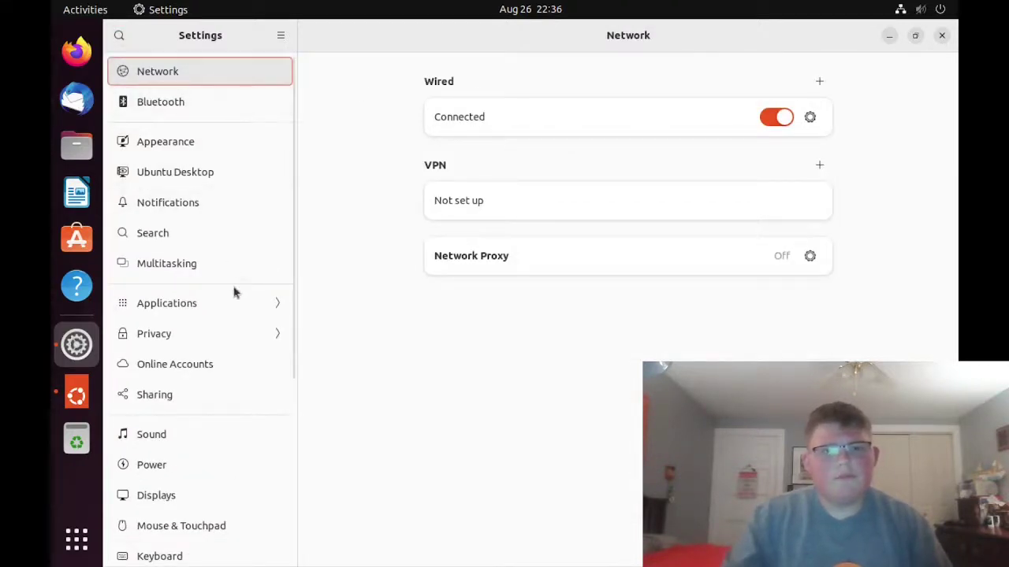
# - Browse Privacy's Screen, Location Services, Thunderbolt, File History & Trash, Diagnostics and Connectivity pages
pyautogui.click(227, 345)
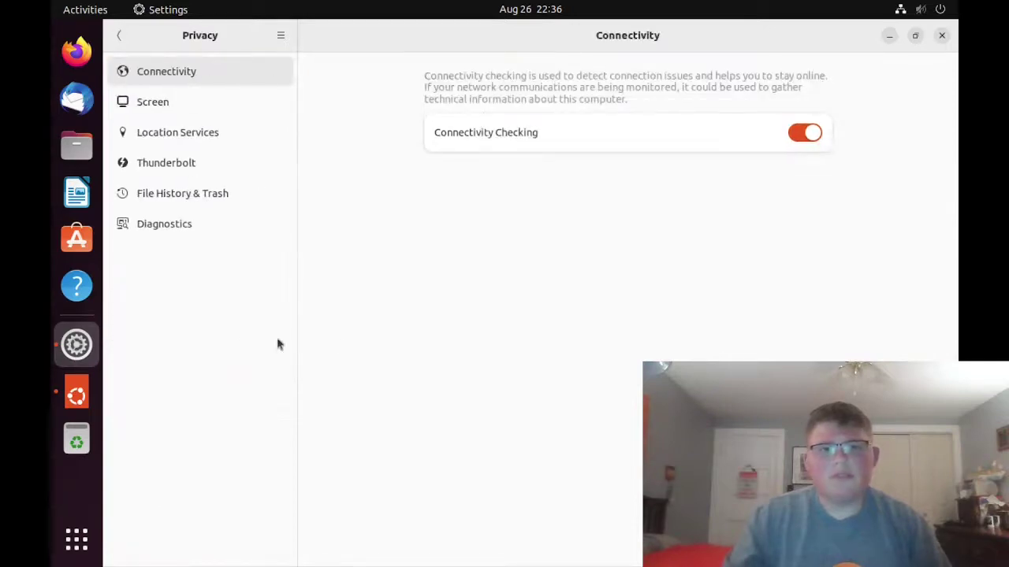
pyautogui.click(147, 104)
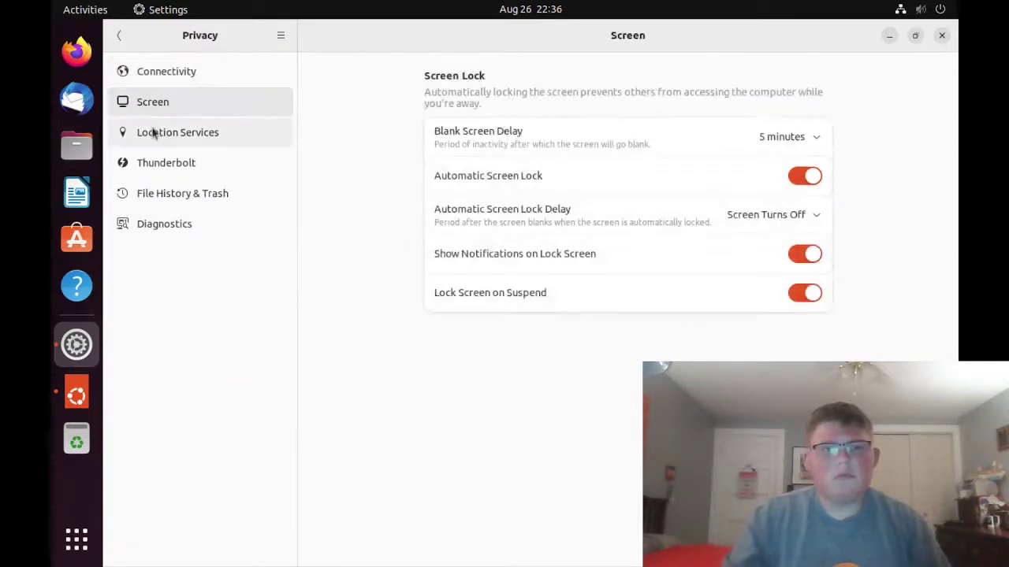
pyautogui.click(151, 132)
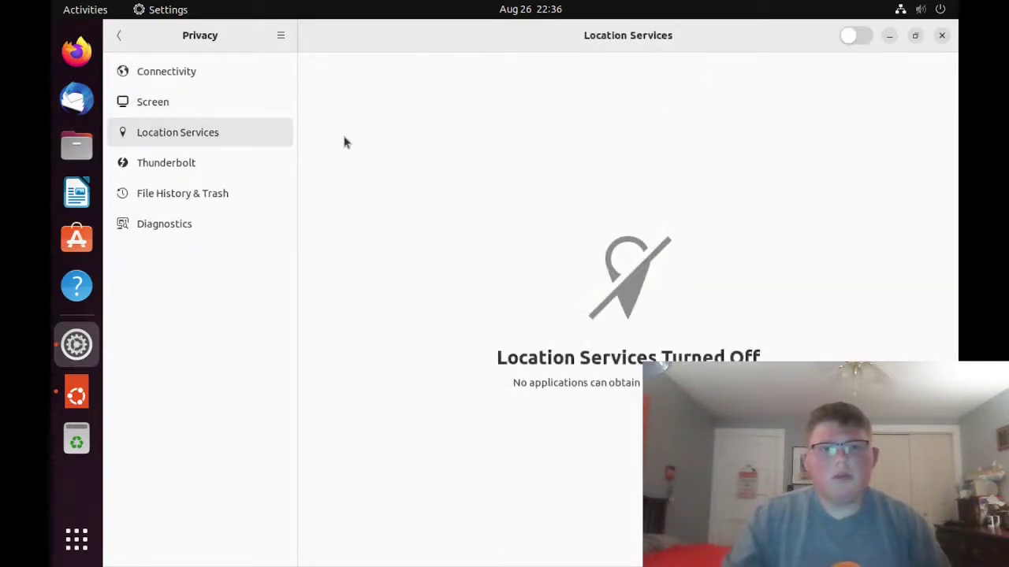
pyautogui.click(235, 169)
pyautogui.click(228, 193)
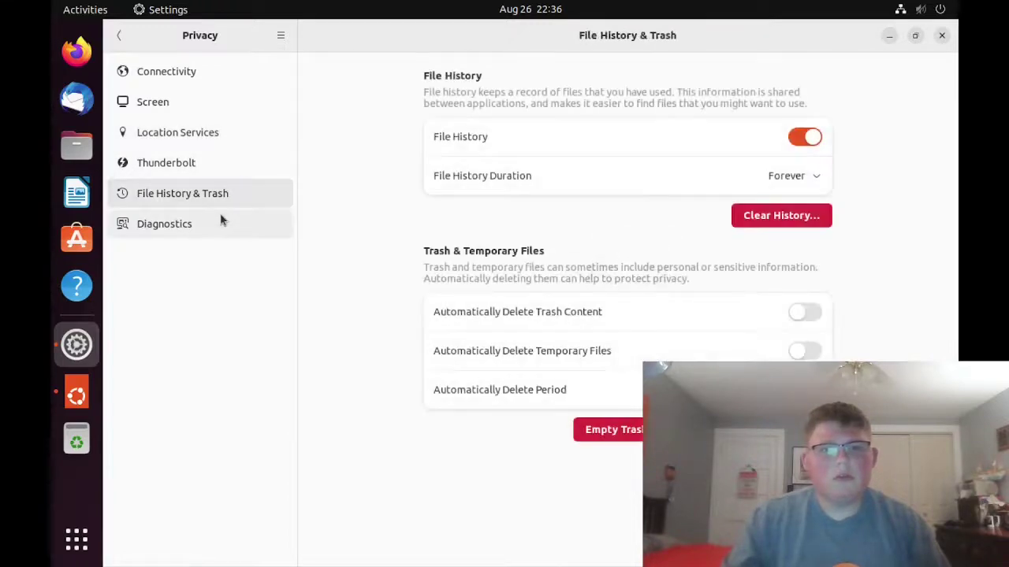
pyautogui.click(220, 220)
pyautogui.click(180, 175)
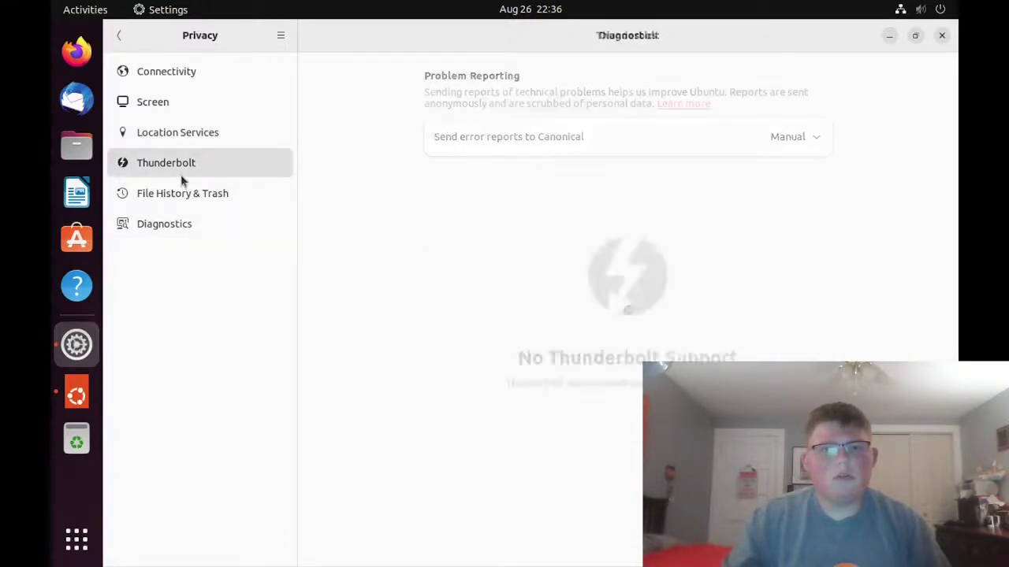
pyautogui.click(202, 131)
pyautogui.click(202, 118)
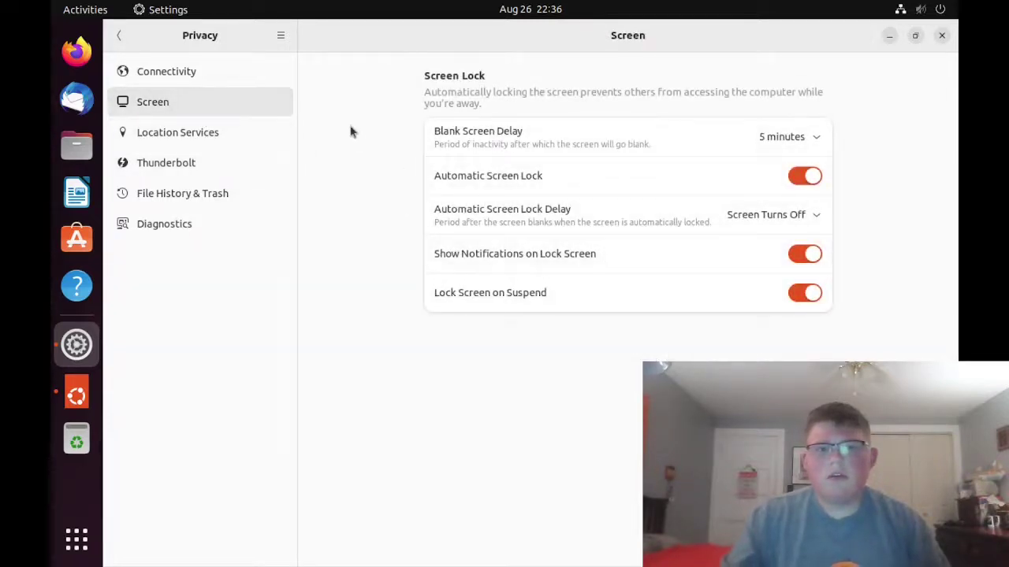
pyautogui.click(207, 79)
# - Return to the main Settings list, check its menu, and raise the Welcome to Ubuntu window
pyautogui.click(120, 36)
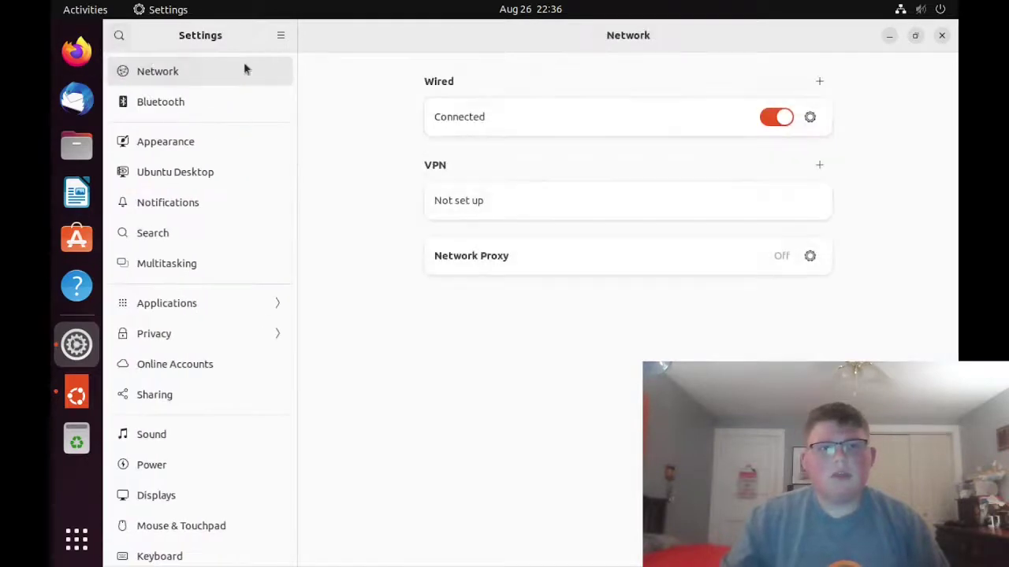
pyautogui.click(281, 36)
pyautogui.click(285, 43)
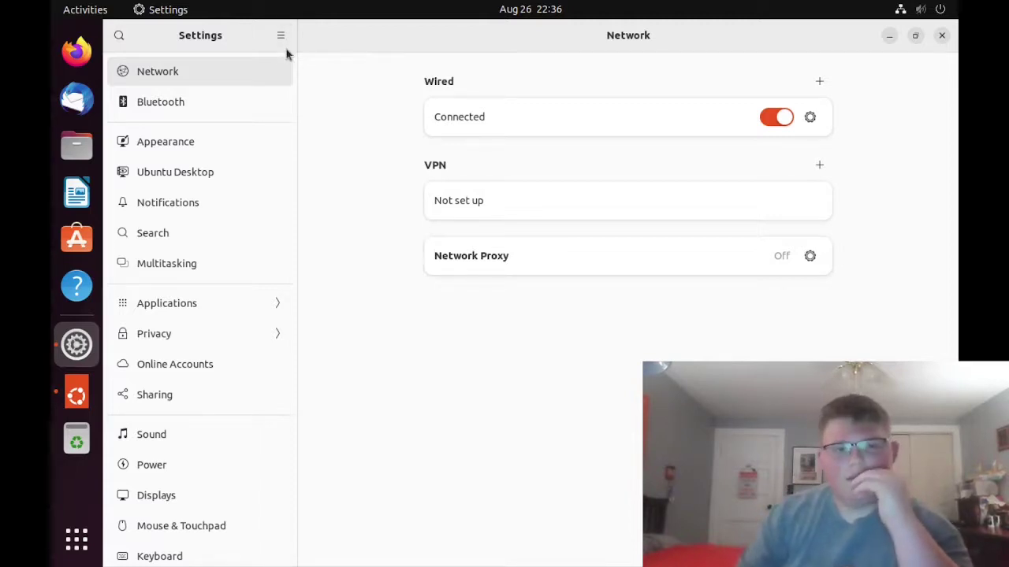
pyautogui.click(77, 398)
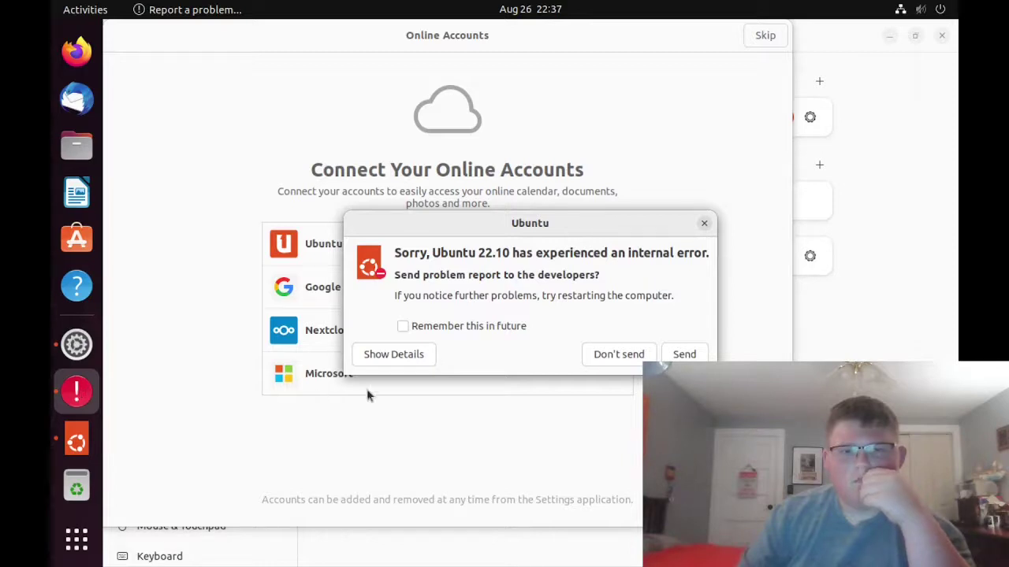
# - Send the Ubuntu 22.10 internal error report to the developers
pyautogui.click(679, 355)
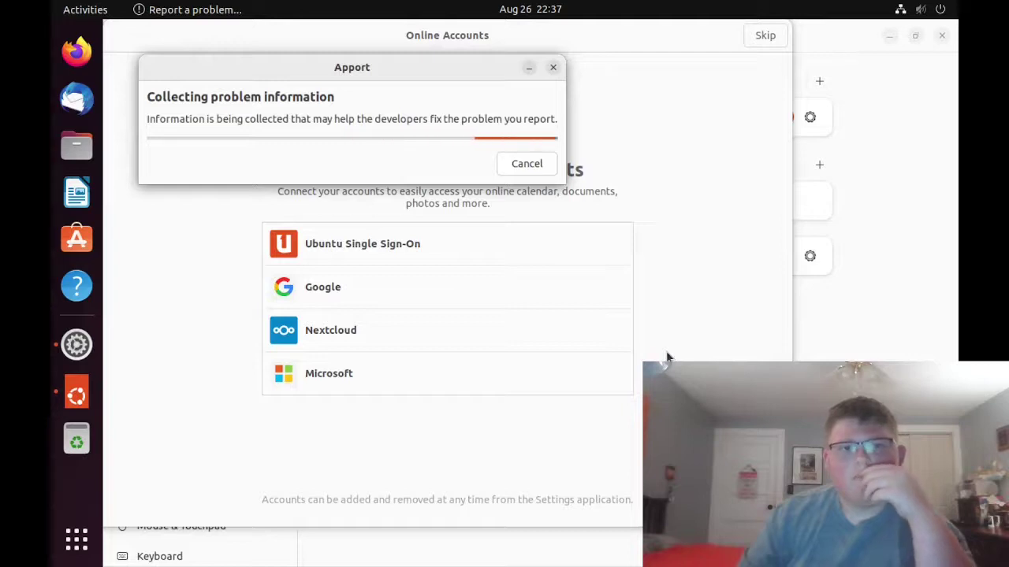
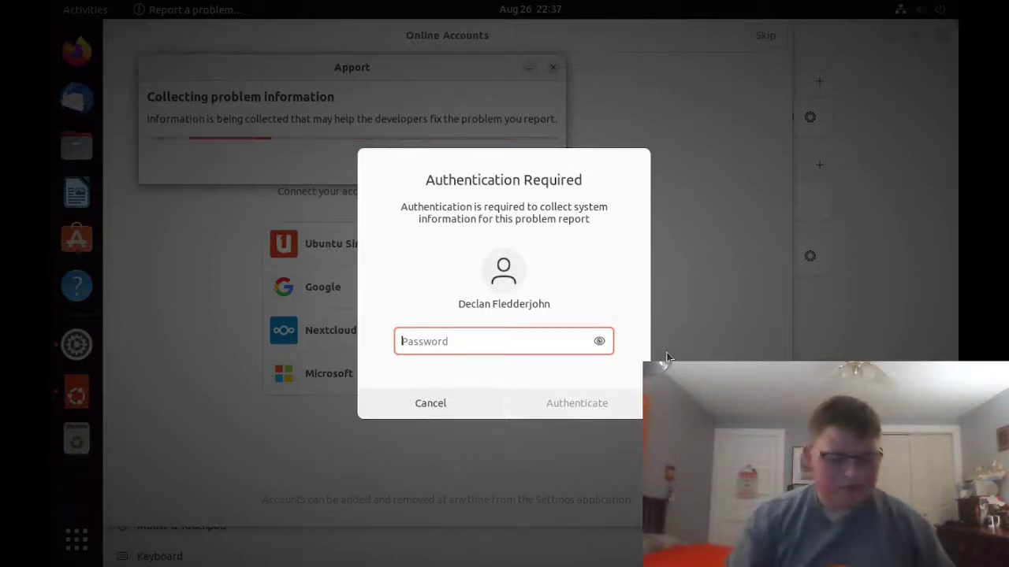
# - Enter the system password, fixing a typo, to authorize problem-report information collection
pyautogui.write('***********')
pyautogui.press('BackSpace')
pyautogui.press('BackSpace')
pyautogui.press('BackSpace')
pyautogui.press('BackSpace')
pyautogui.press('BackSpace')
pyautogui.press('BackSpace')
pyautogui.press('BackSpace')
pyautogui.press('BackSpace')
pyautogui.press('BackSpace')
pyautogui.press('BackSpace')
pyautogui.press('BackSpace')
pyautogui.write('*******')
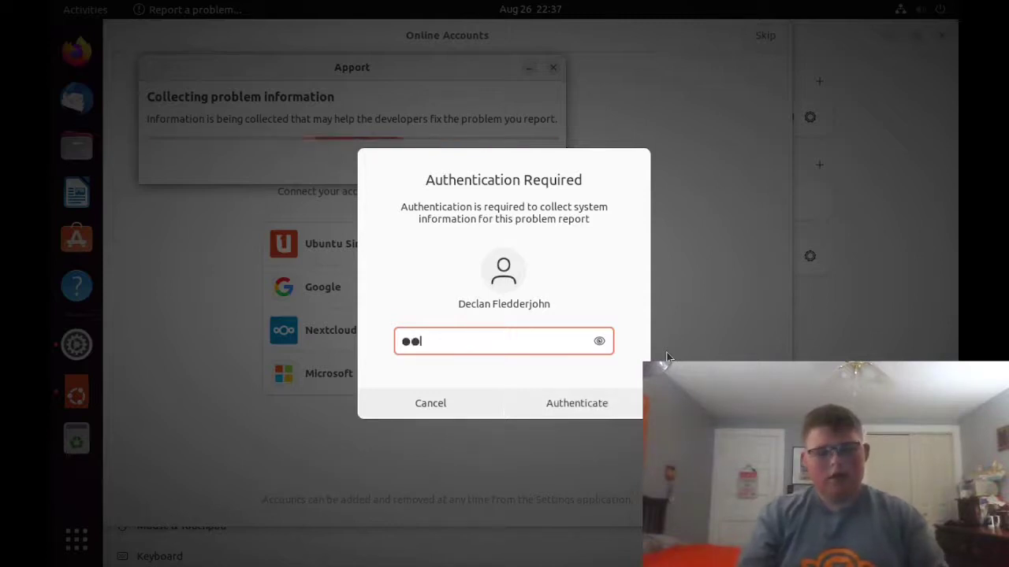
pyautogui.write('***')
pyautogui.press('Return')
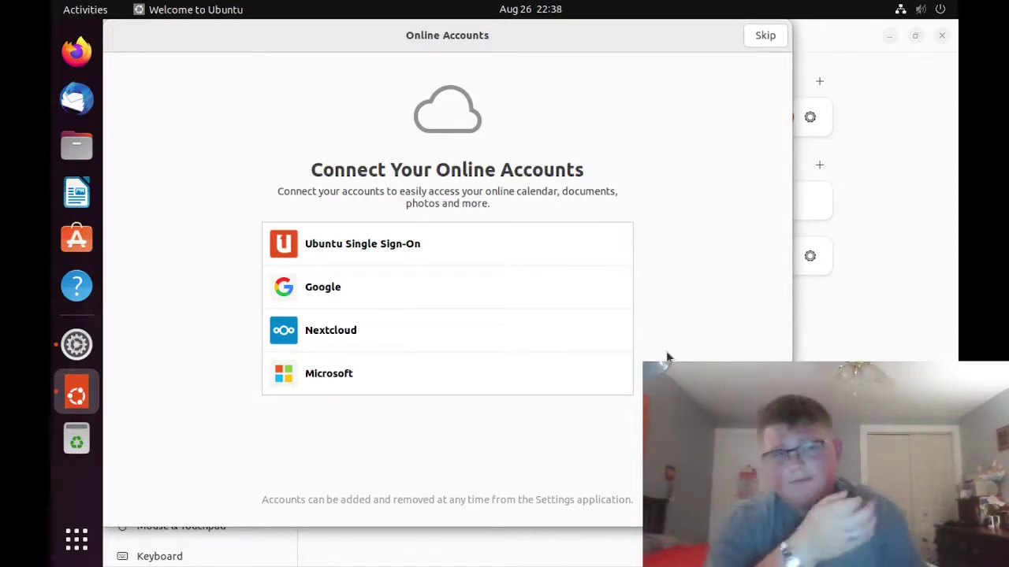
# - Choose Ubuntu Single Sign-On in Online Accounts and close the Firefox window that appears
pyautogui.click(461, 250)
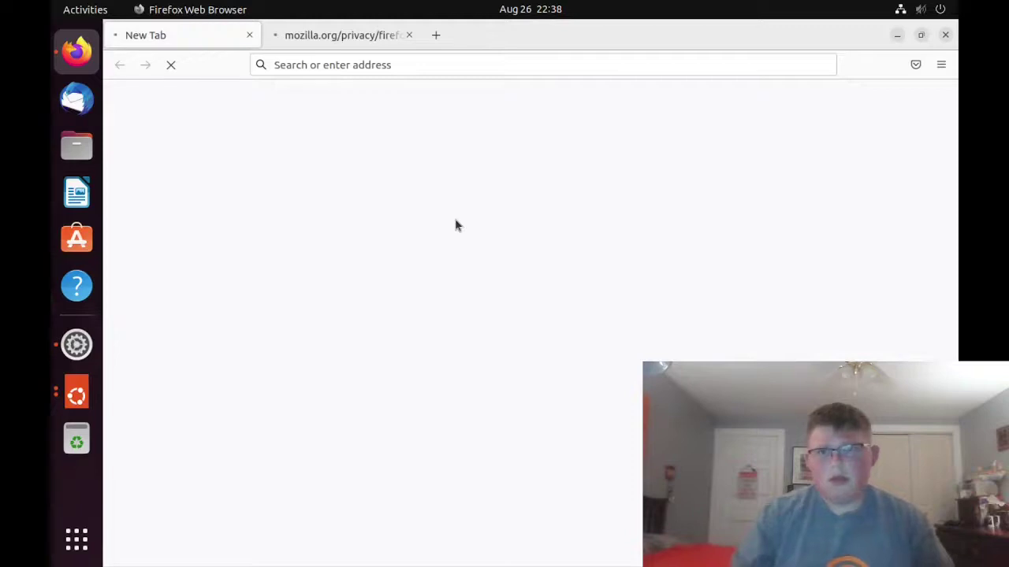
pyautogui.click(945, 35)
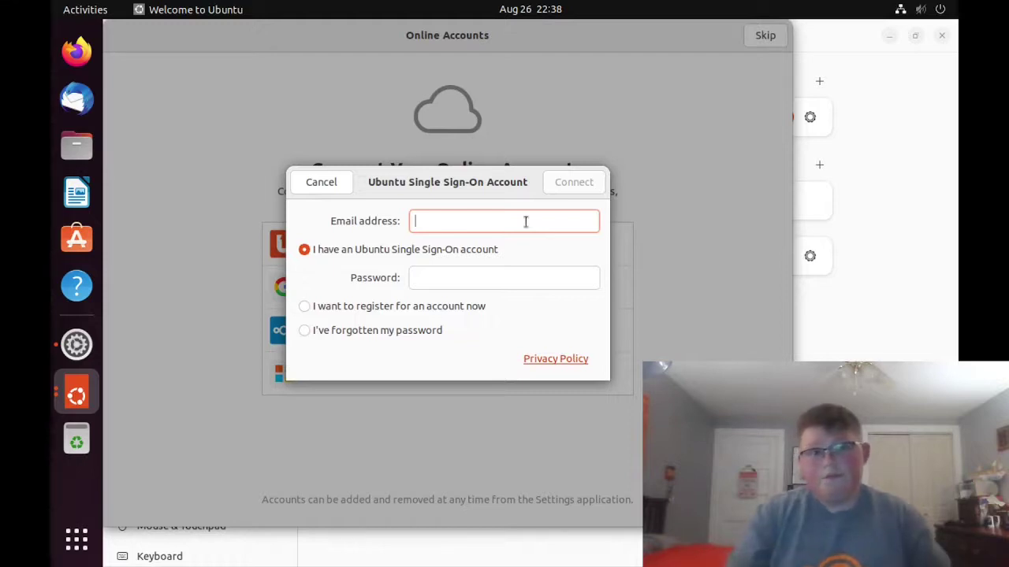
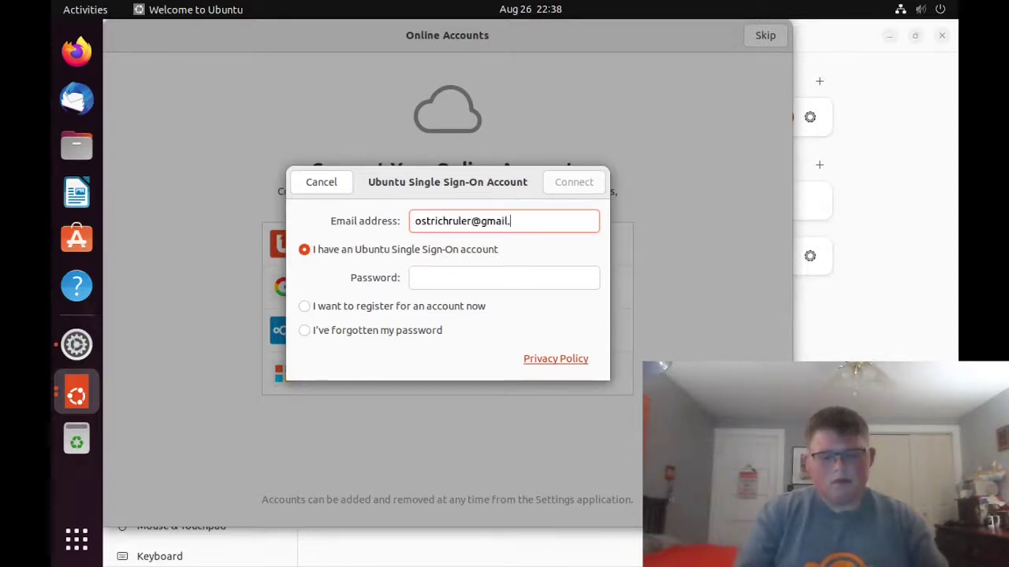
# - Fill in the account e-mail and password in the Ubuntu Single Sign-On form and connect
pyautogui.click(578, 280)
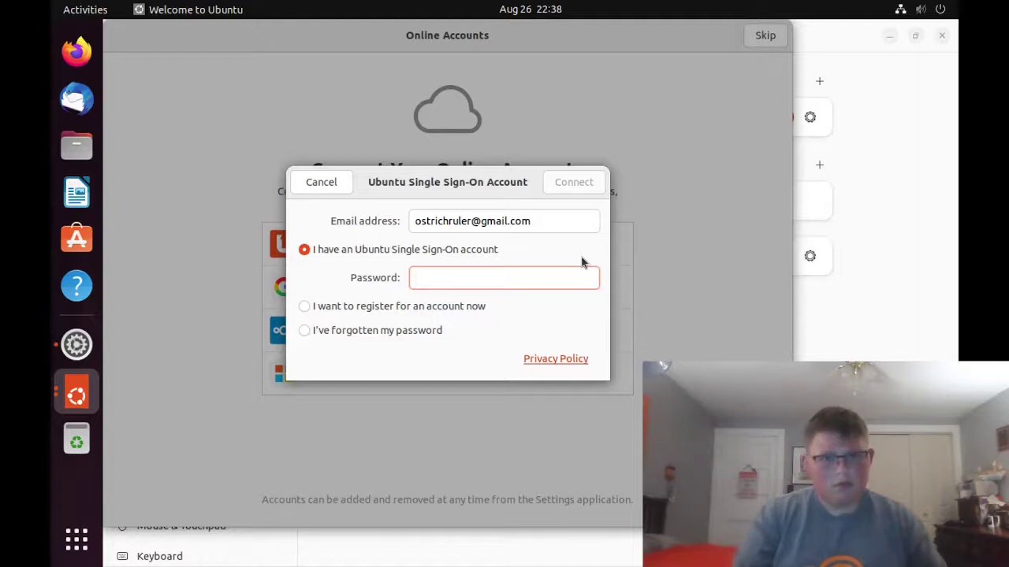
pyautogui.write('*')
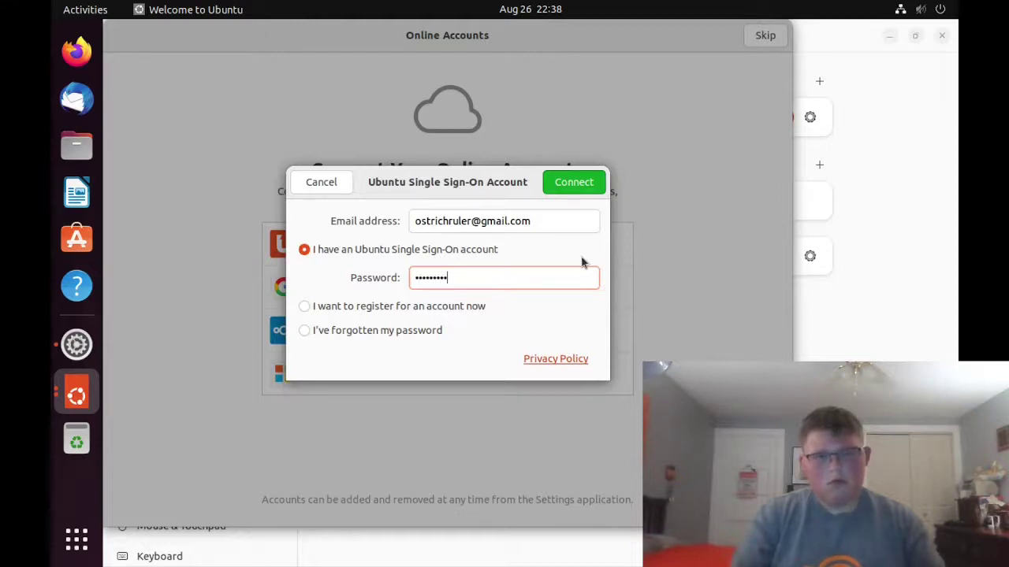
pyautogui.press('Return')
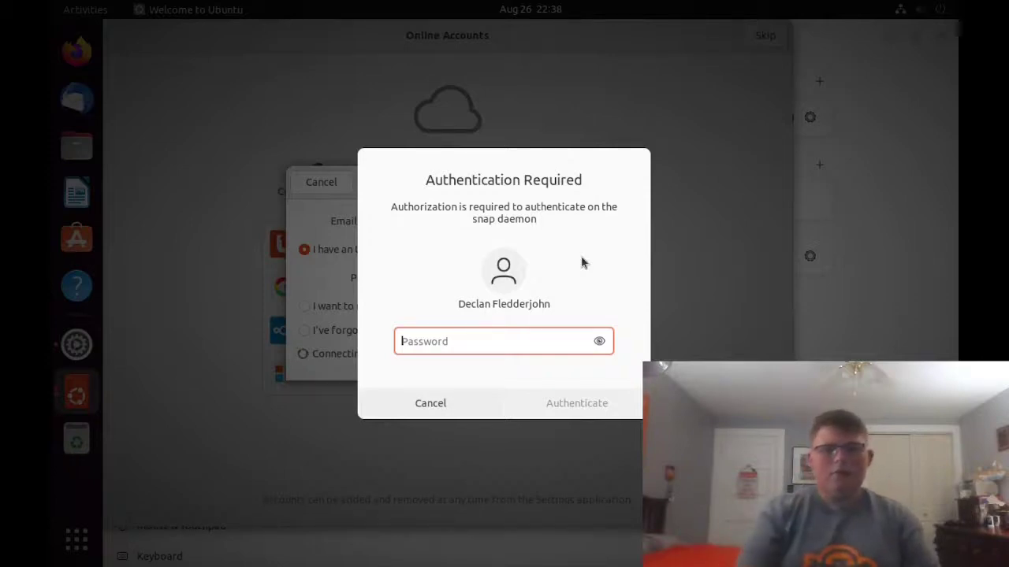
# - Authorize with the system password, then retype the rejected account password and retry sign-in
pyautogui.write('*******')
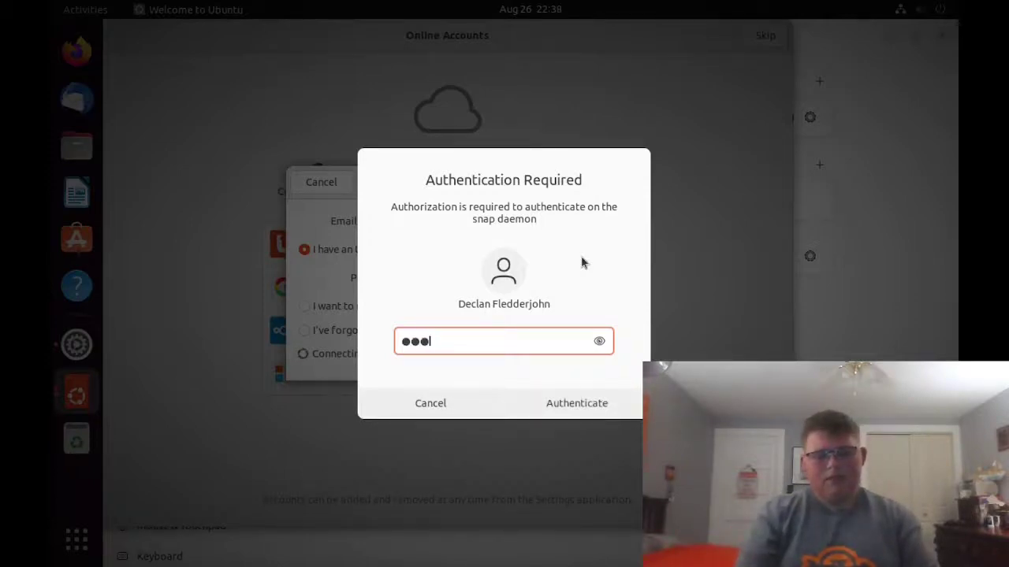
pyautogui.press('Return')
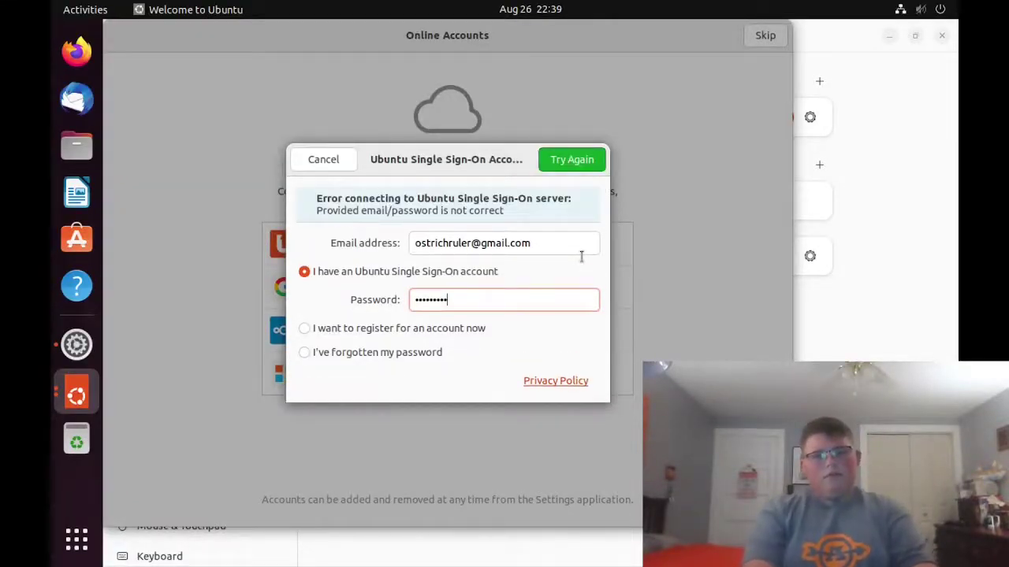
pyautogui.press('BackSpace')
pyautogui.press('BackSpace')
pyautogui.press('BackSpace')
pyautogui.press('BackSpace')
pyautogui.press('BackSpace')
pyautogui.press('BackSpace')
pyautogui.press('BackSpace')
pyautogui.press('BackSpace')
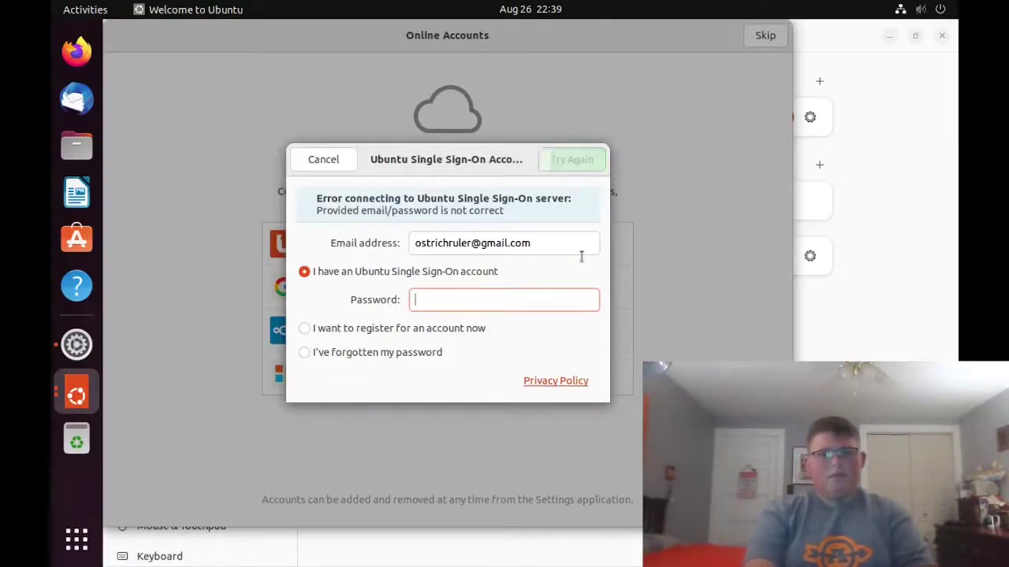
pyautogui.write('**')
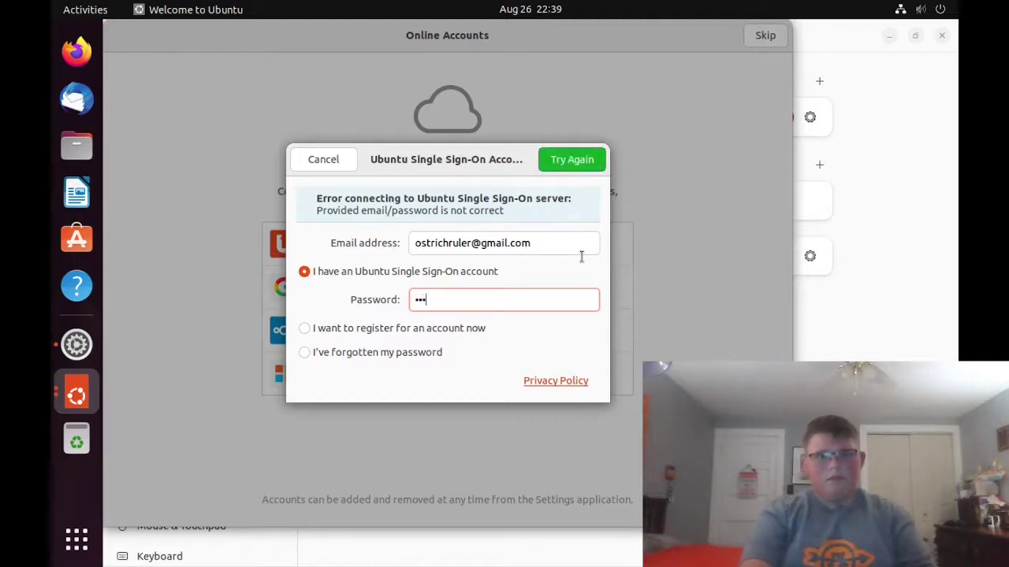
pyautogui.write('***********')
pyautogui.press('Return')
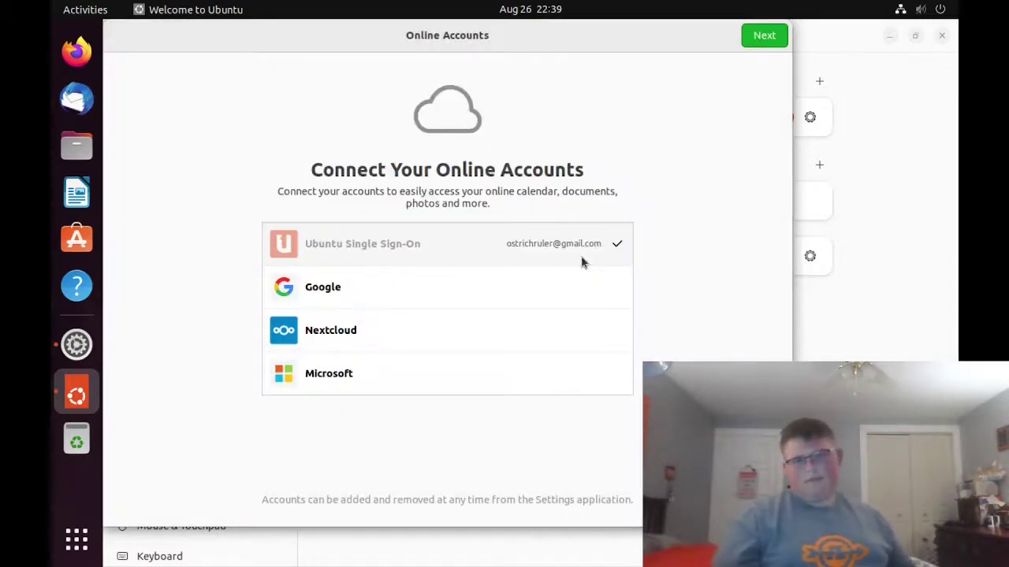
# - Continue from Online Accounts to the Help improve Ubuntu page
pyautogui.click(759, 41)
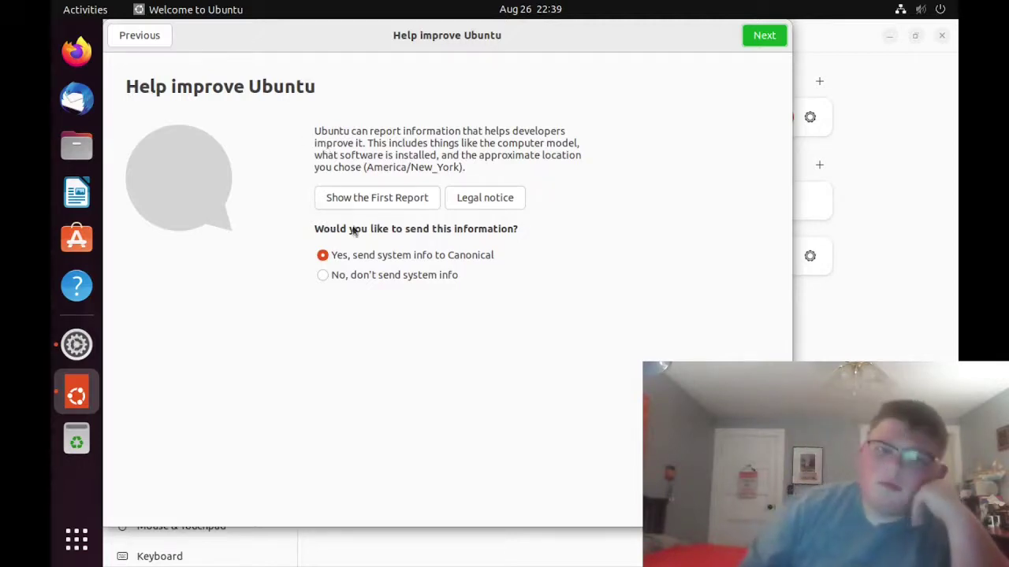
# - Open the first system report and highlight its BIOS vendor and OEM entries
pyautogui.click(362, 202)
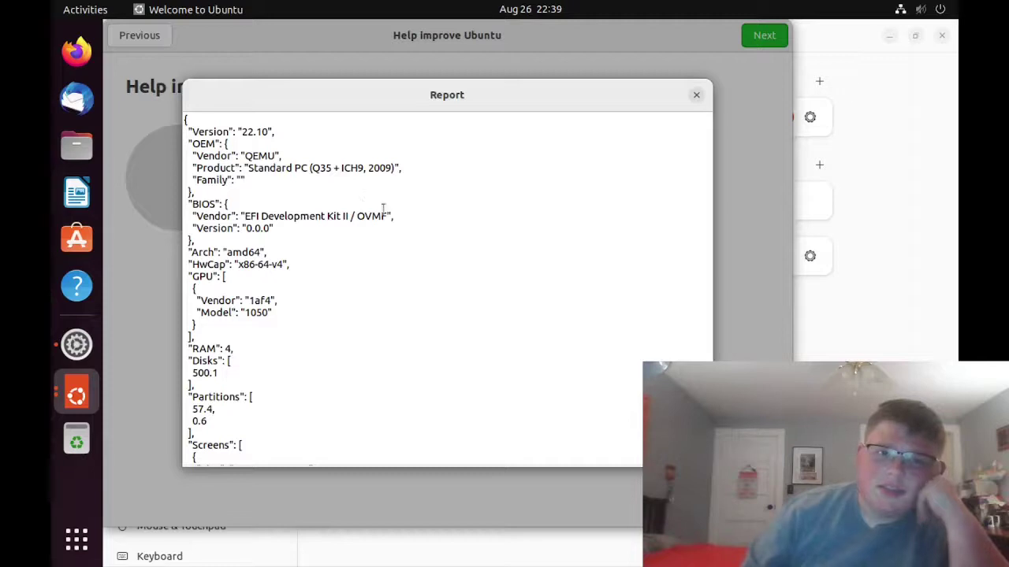
pyautogui.scroll(-3, 383, 216)
pyautogui.scroll(3, 387, 225)
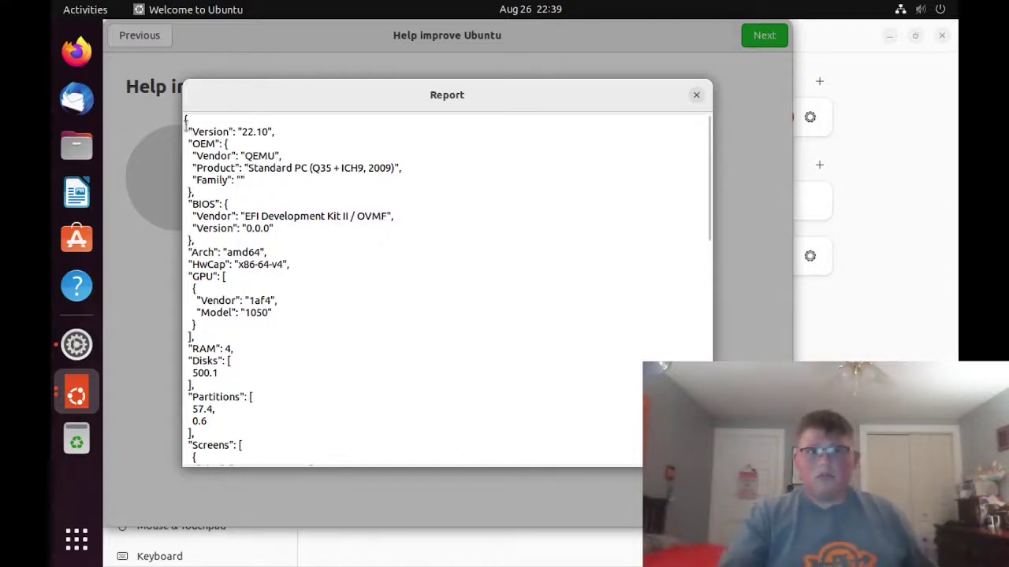
pyautogui.scroll(-15, 208, 189)
pyautogui.scroll(3, 223, 207)
pyautogui.scroll(10, 224, 206)
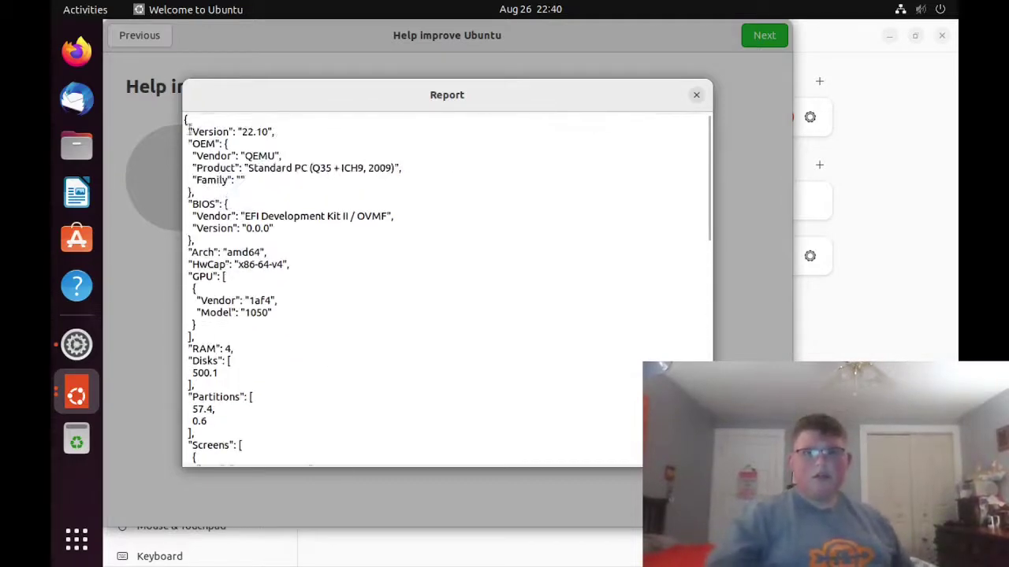
pyautogui.moveTo(186, 118); pyautogui.dragTo(325, 216)
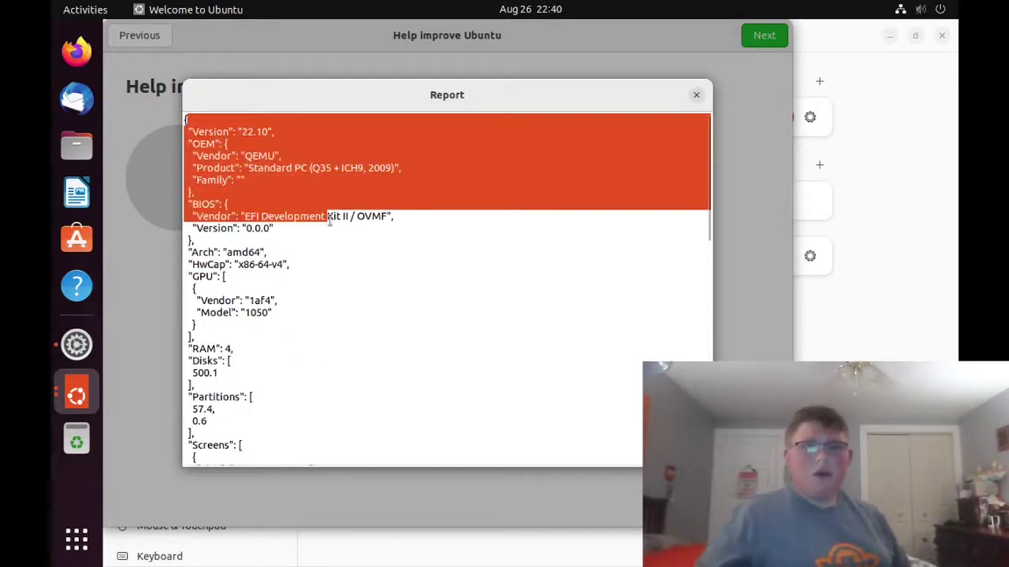
pyautogui.click(326, 216)
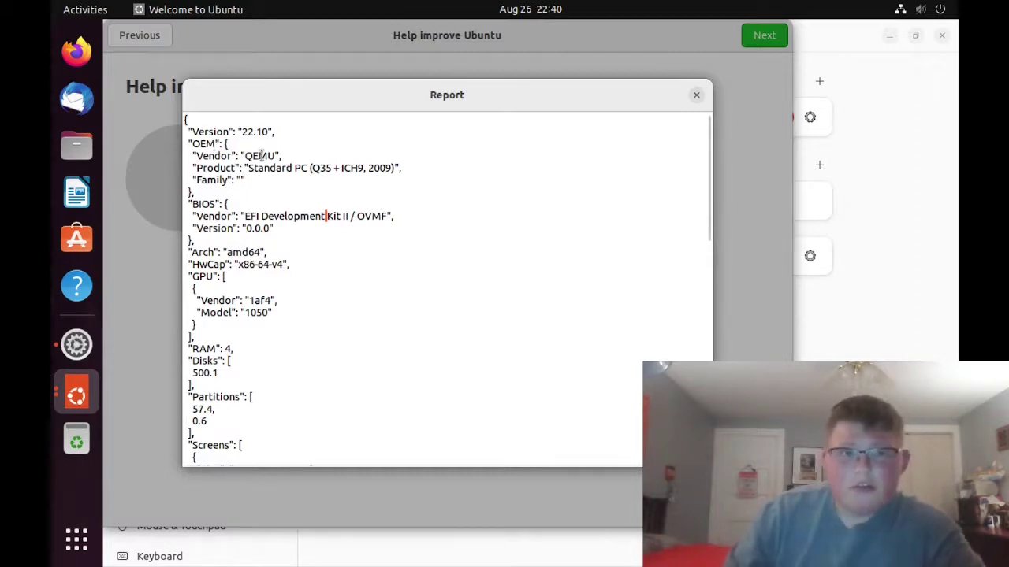
pyautogui.moveTo(237, 179); pyautogui.dragTo(192, 143)
pyautogui.click(192, 142)
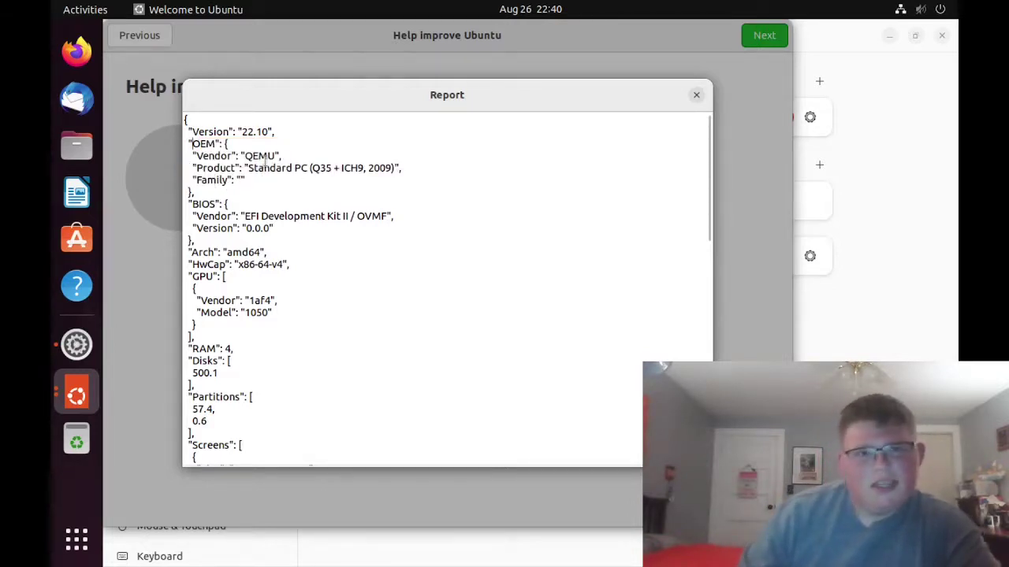
# - Scroll further down through the first report's system details
pyautogui.press('pagedown')
pyautogui.scroll(8, 265, 160)
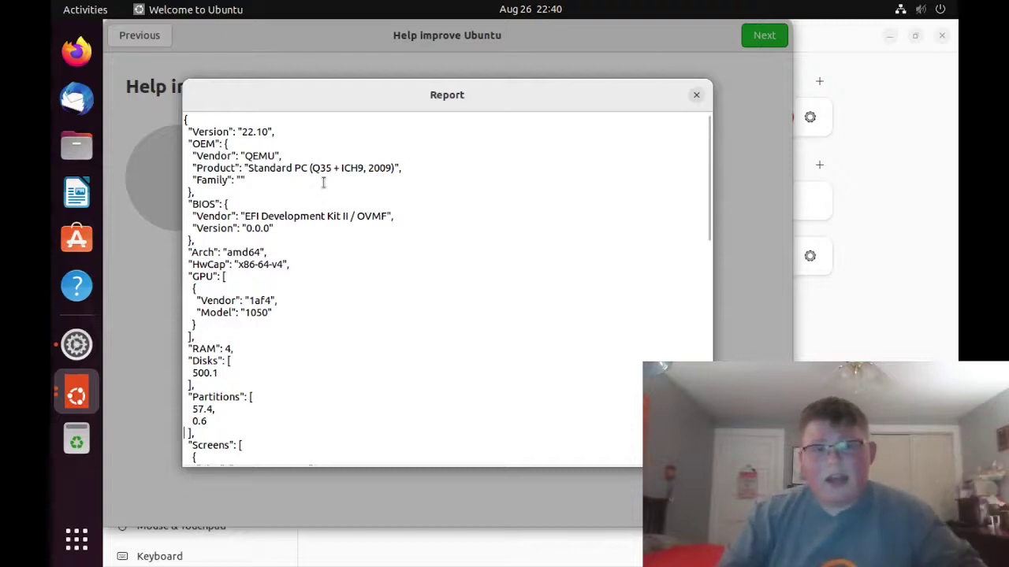
pyautogui.scroll(-1, 323, 186)
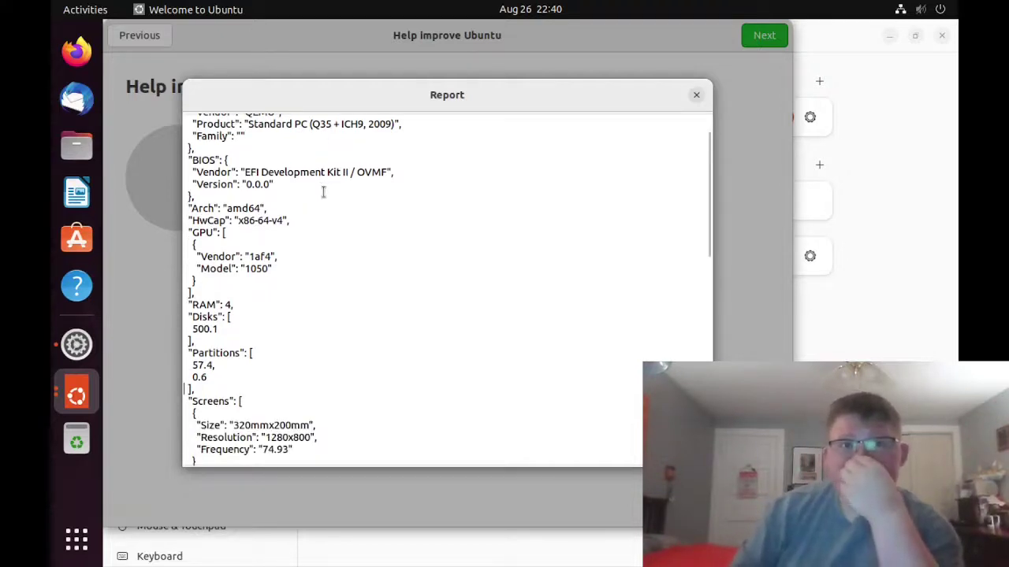
pyautogui.scroll(1, 321, 191)
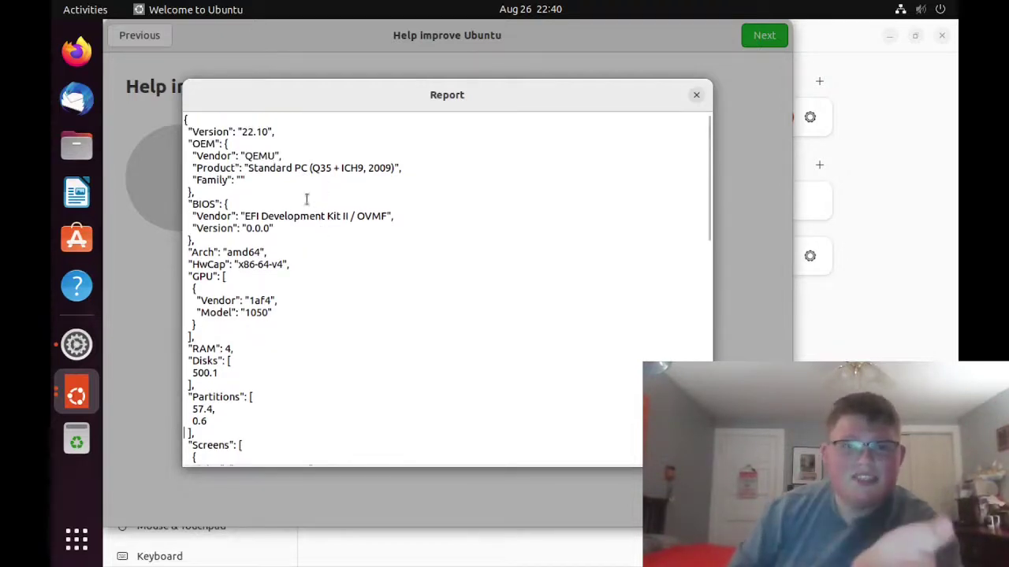
pyautogui.scroll(-3, 304, 203)
pyautogui.scroll(3, 304, 203)
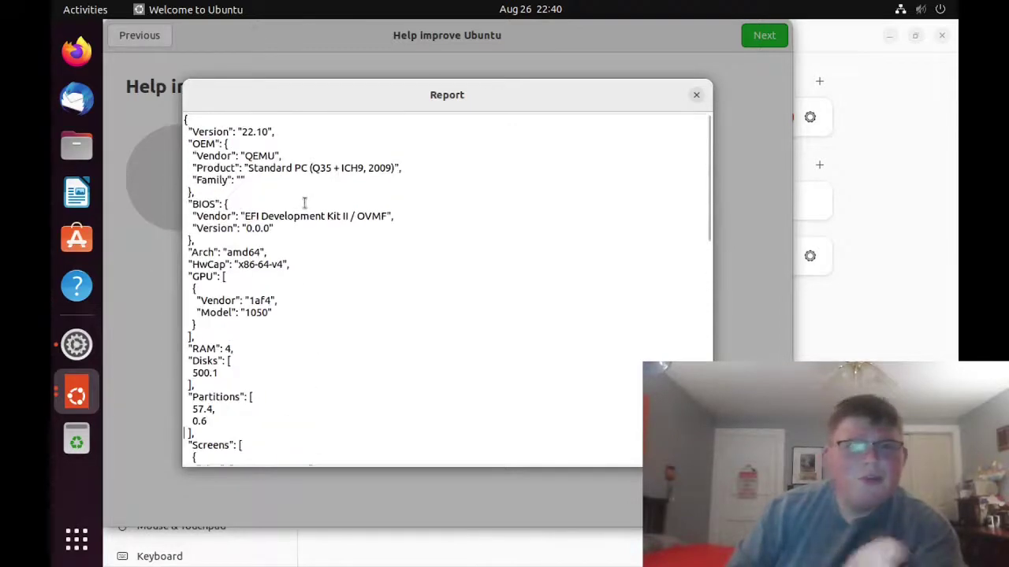
pyautogui.scroll(-1, 304, 203)
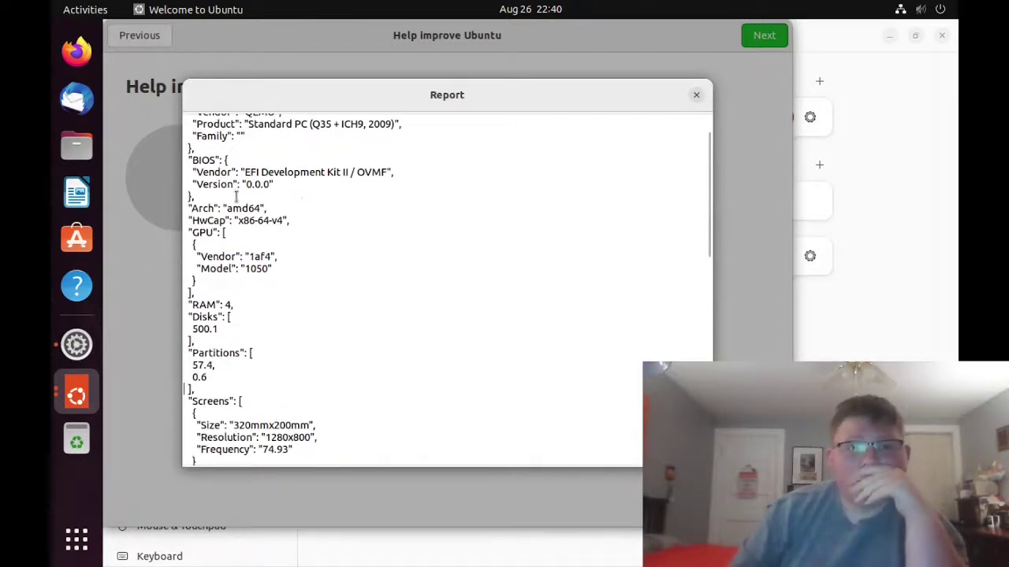
pyautogui.scroll(-2, 236, 196)
pyautogui.scroll(3, 235, 195)
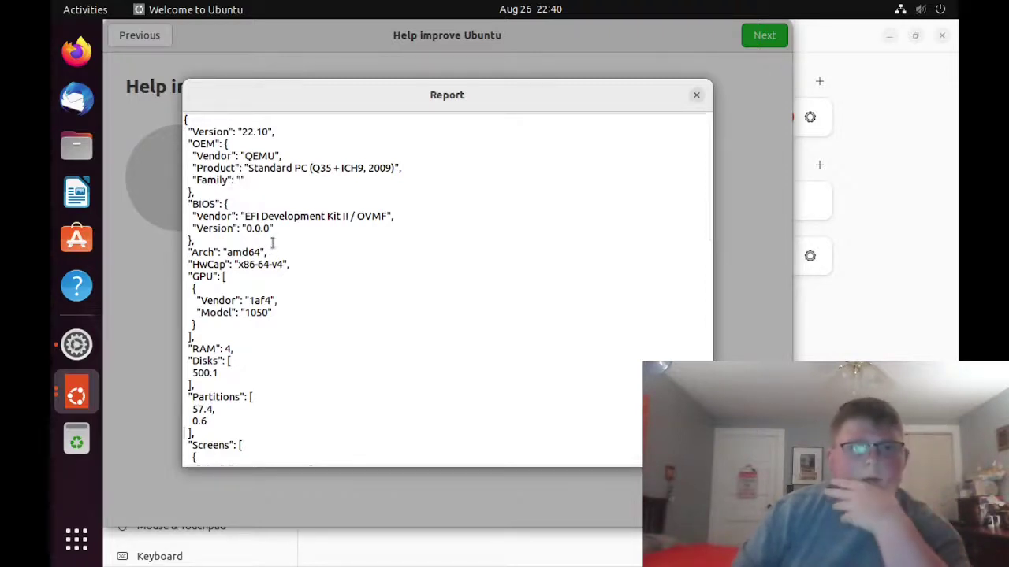
pyautogui.scroll(-2, 272, 242)
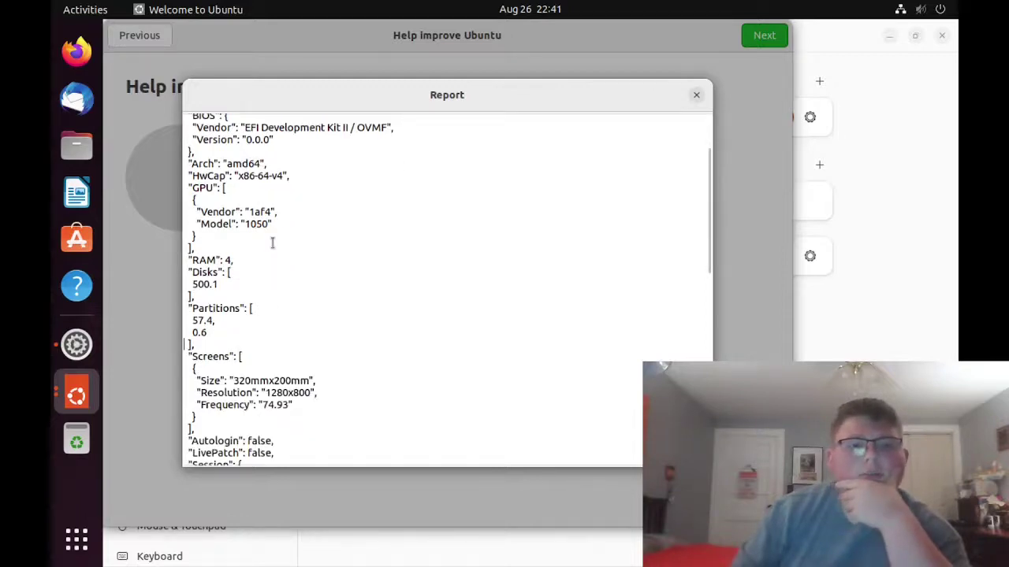
pyautogui.scroll(-1, 272, 243)
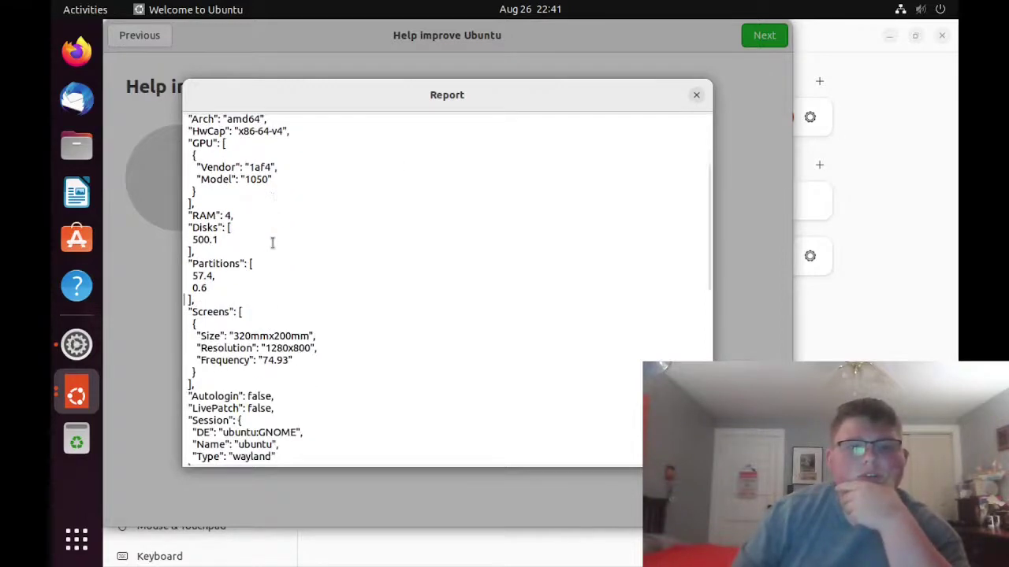
pyautogui.scroll(-1, 272, 242)
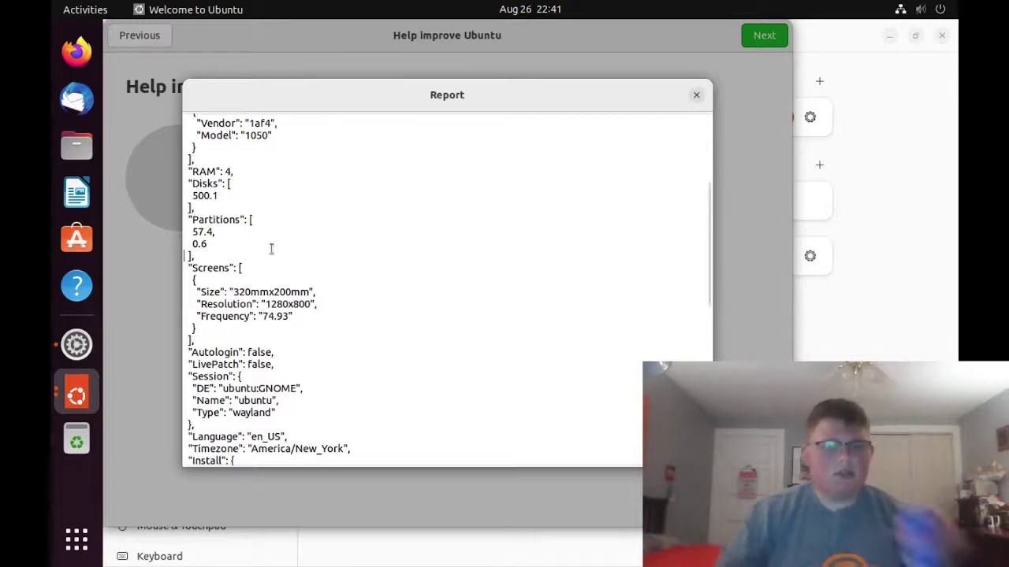
pyautogui.scroll(-1, 272, 246)
pyautogui.scroll(-1, 271, 249)
pyautogui.scroll(-1, 270, 250)
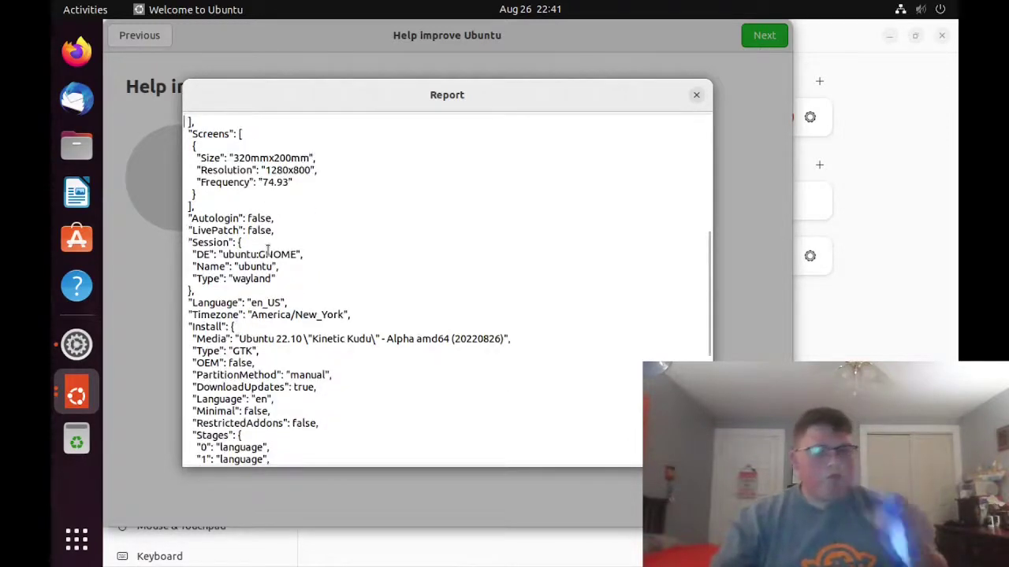
pyautogui.scroll(-1, 268, 249)
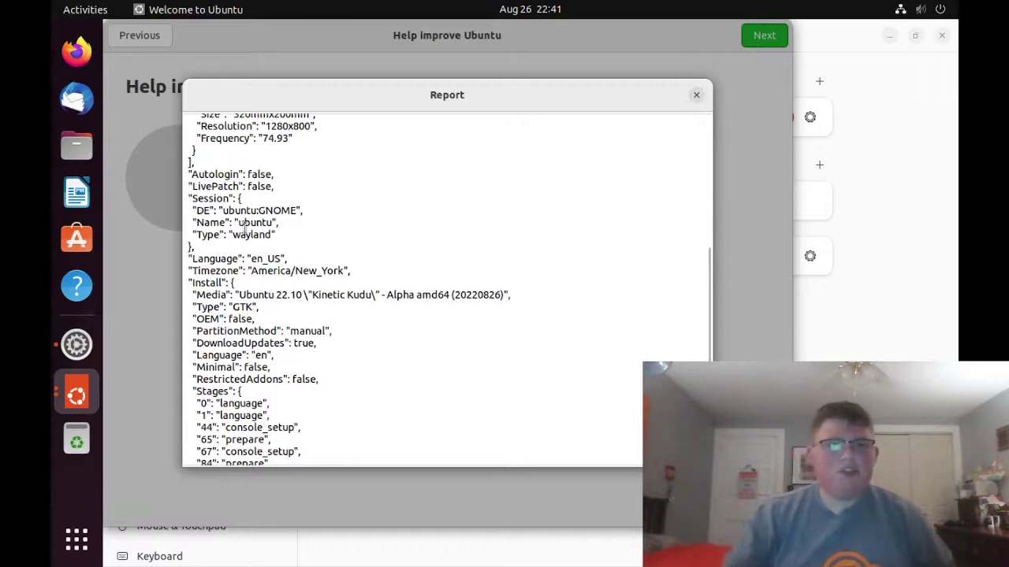
# - Highlight the Autologin, Session, Language, Timezone and install media lines, then close the report
pyautogui.moveTo(188, 171); pyautogui.dragTo(312, 237)
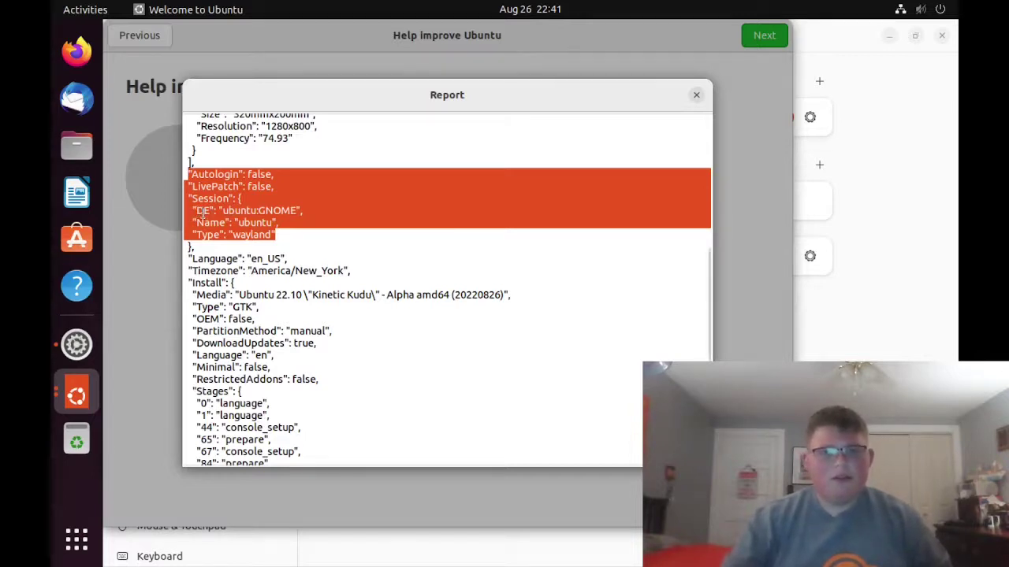
pyautogui.click(288, 234)
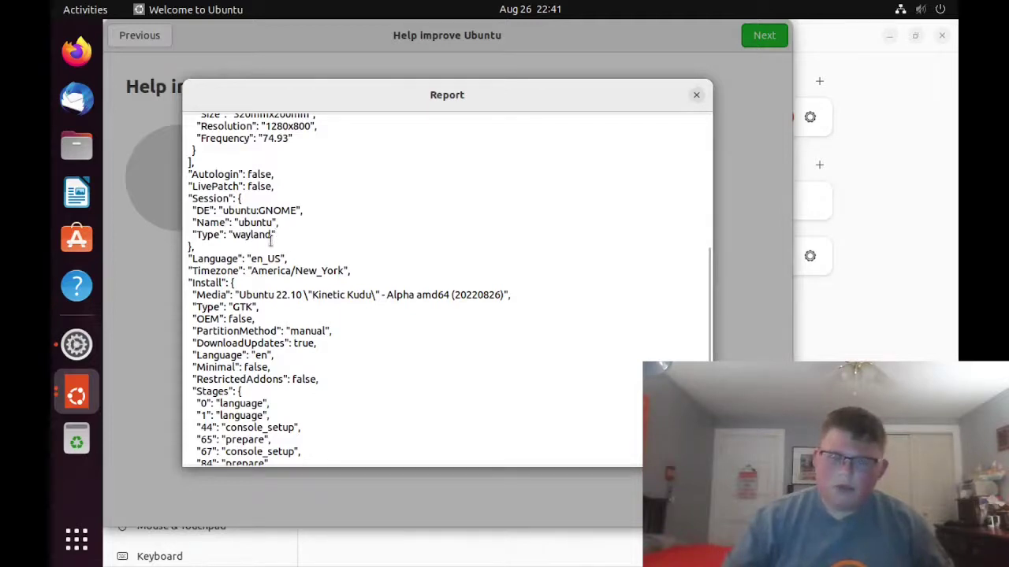
pyautogui.scroll(-1, 238, 282)
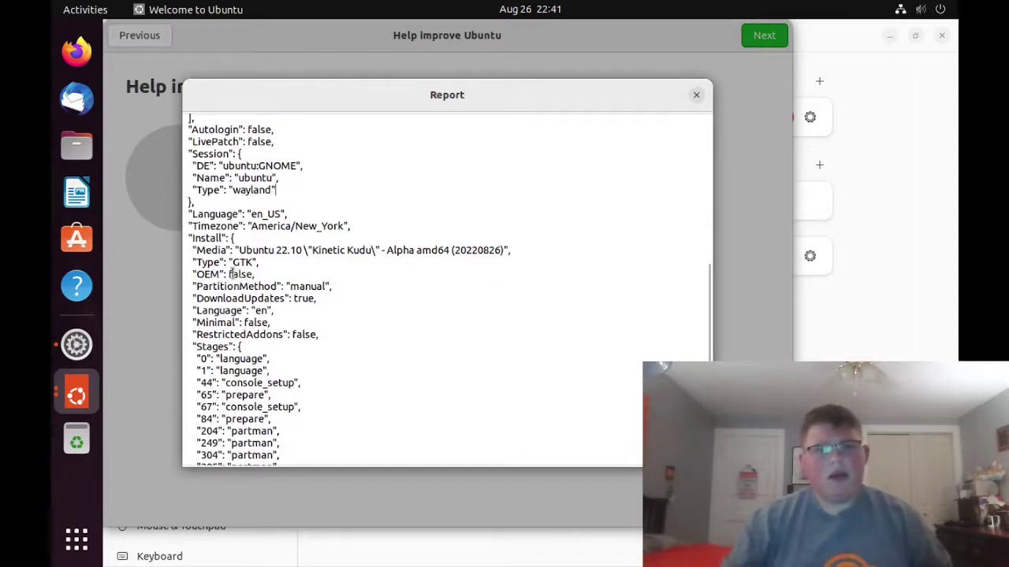
pyautogui.moveTo(188, 213); pyautogui.dragTo(379, 265)
pyautogui.scroll(-1, 381, 261)
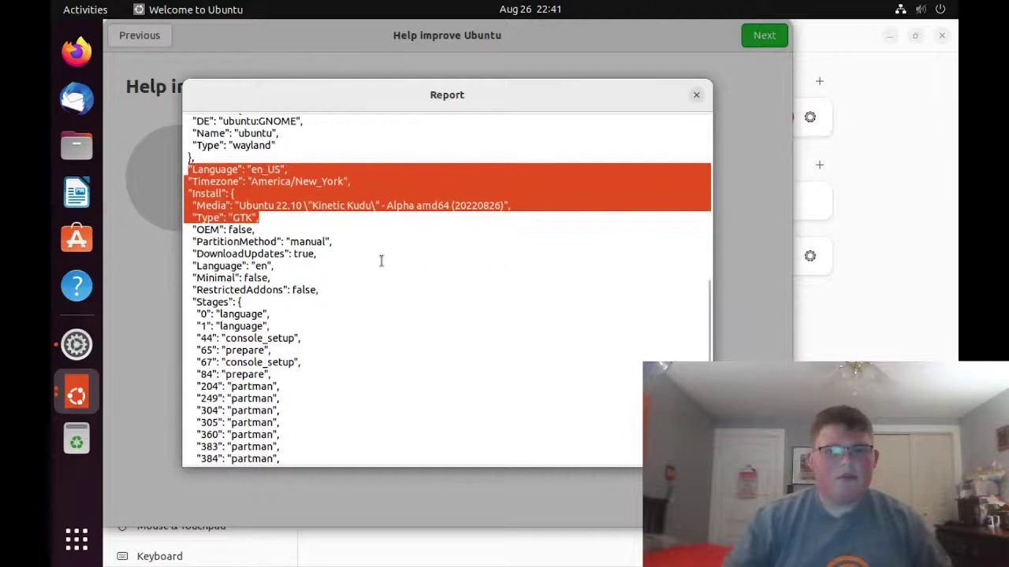
pyautogui.scroll(-4, 254, 242)
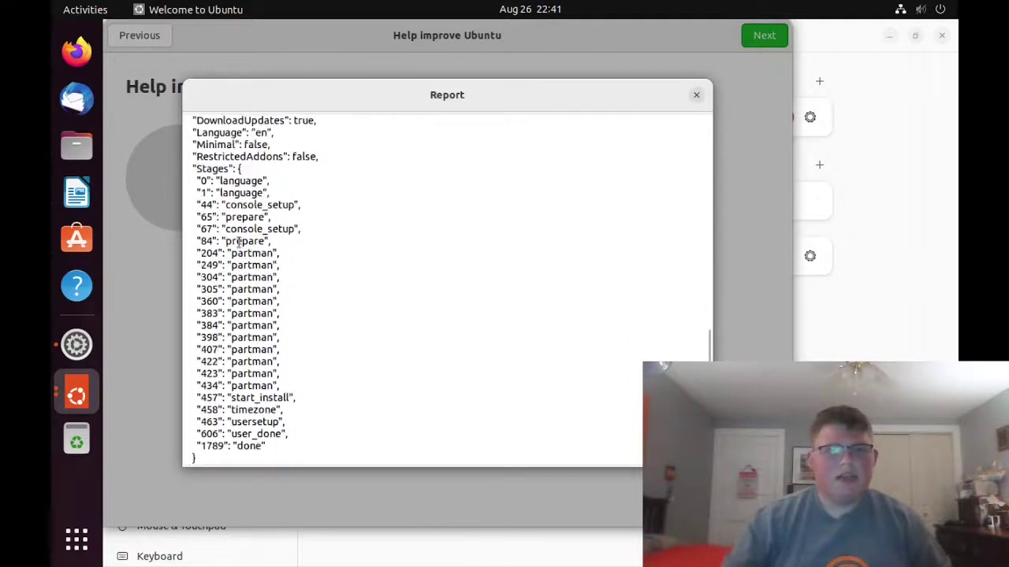
pyautogui.scroll(3, 240, 242)
pyautogui.click(224, 234)
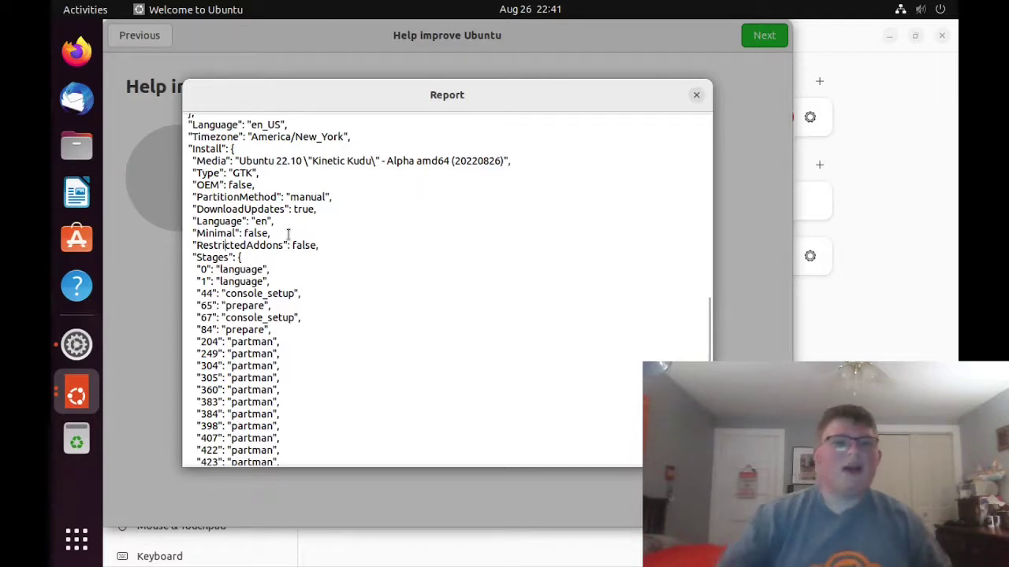
pyautogui.scroll(-3, 289, 234)
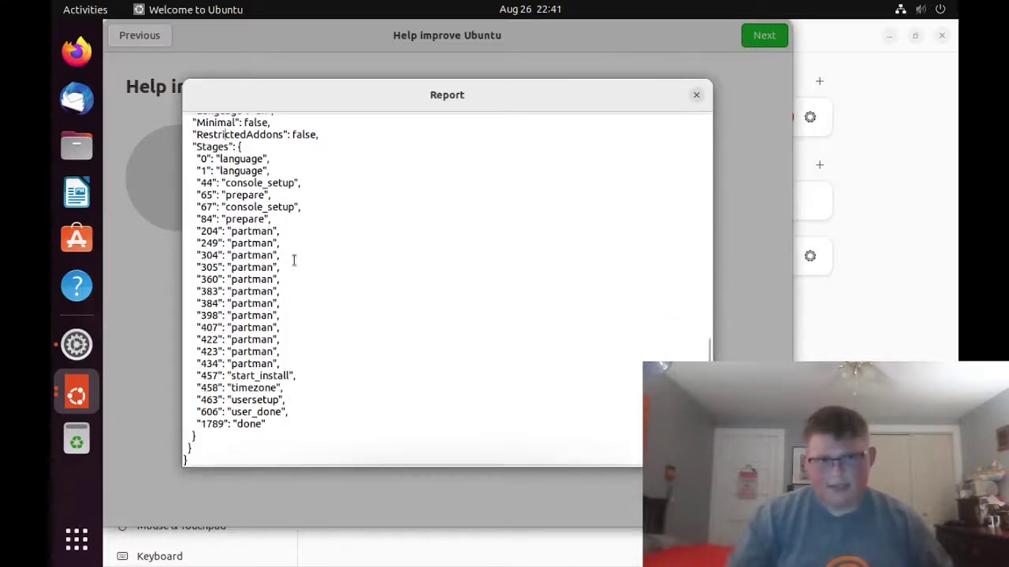
pyautogui.scroll(3, 272, 315)
pyautogui.scroll(10, 271, 315)
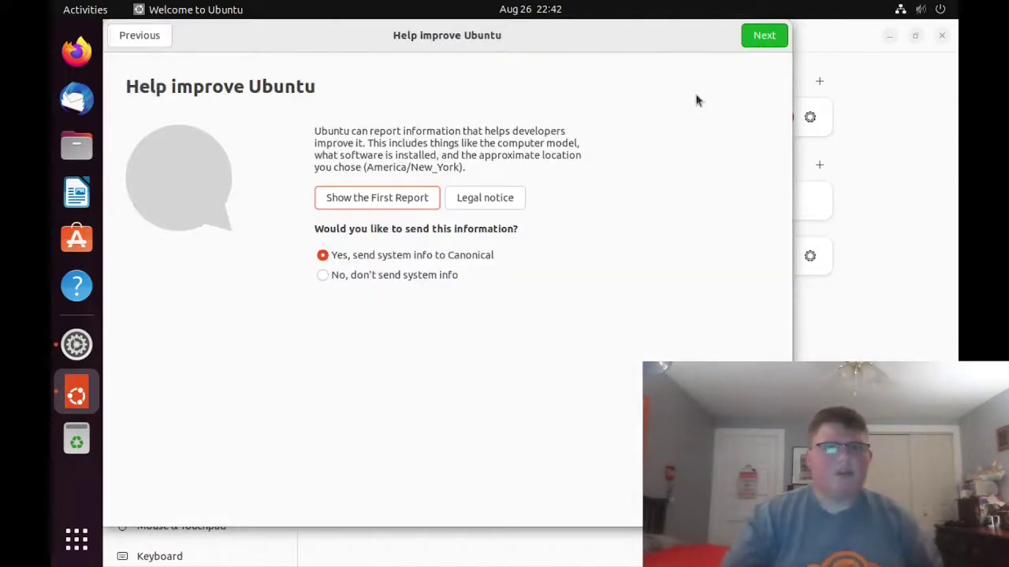
pyautogui.click(696, 95)
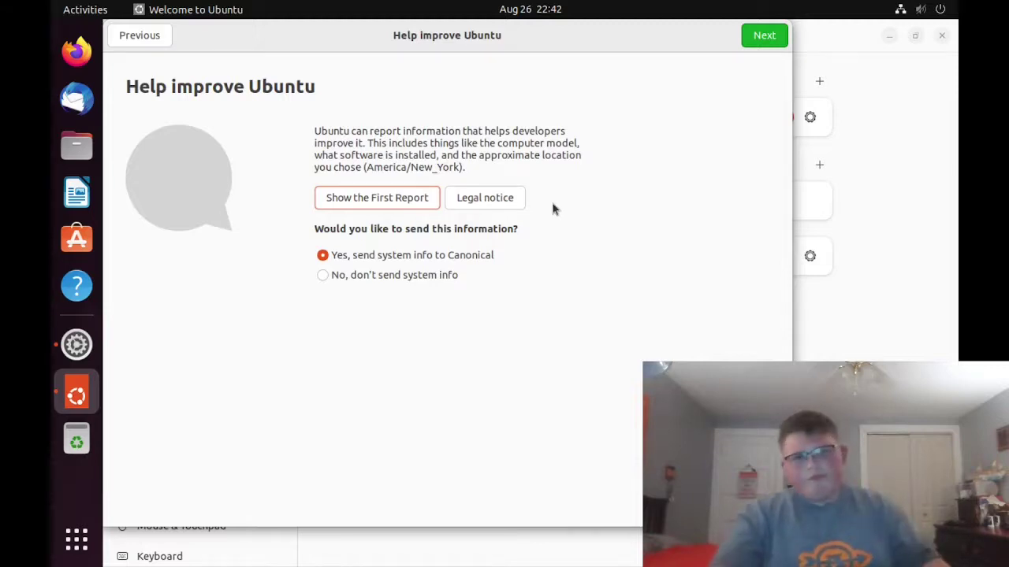
# - Advance past Help improve Ubuntu and Privacy, then show the next suggested apps on Ready to go
pyautogui.click(761, 33)
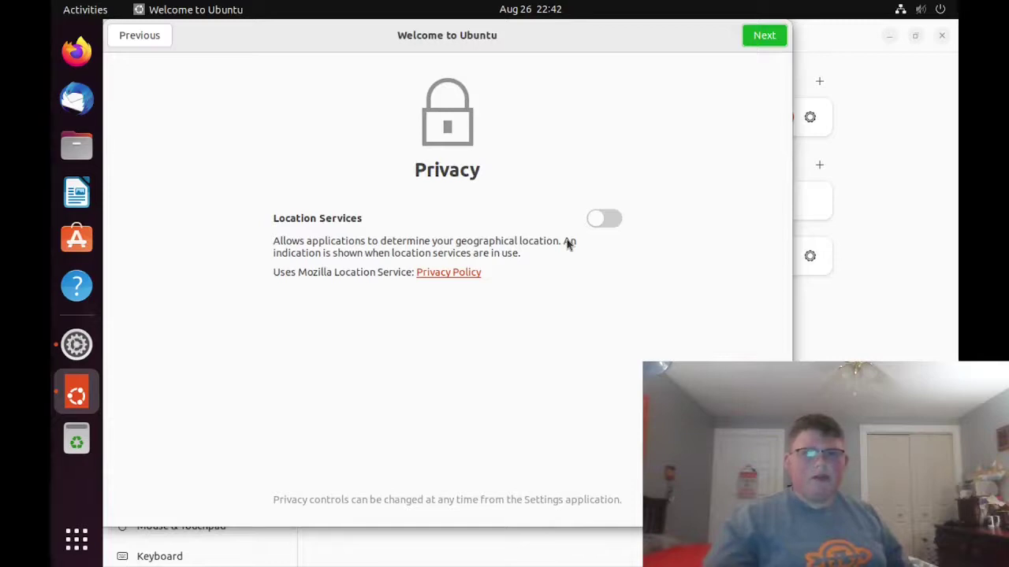
pyautogui.click(744, 36)
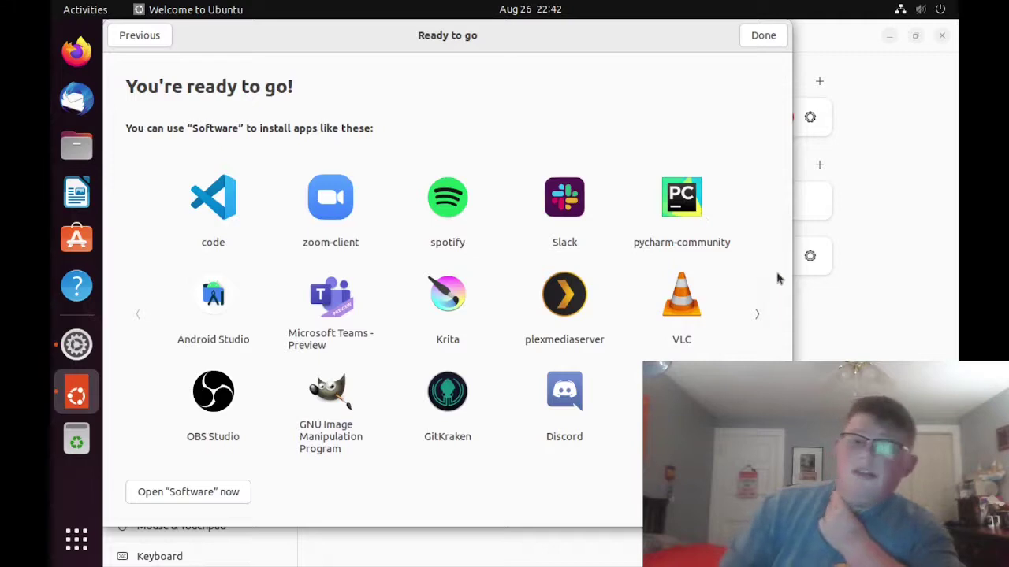
pyautogui.click(758, 314)
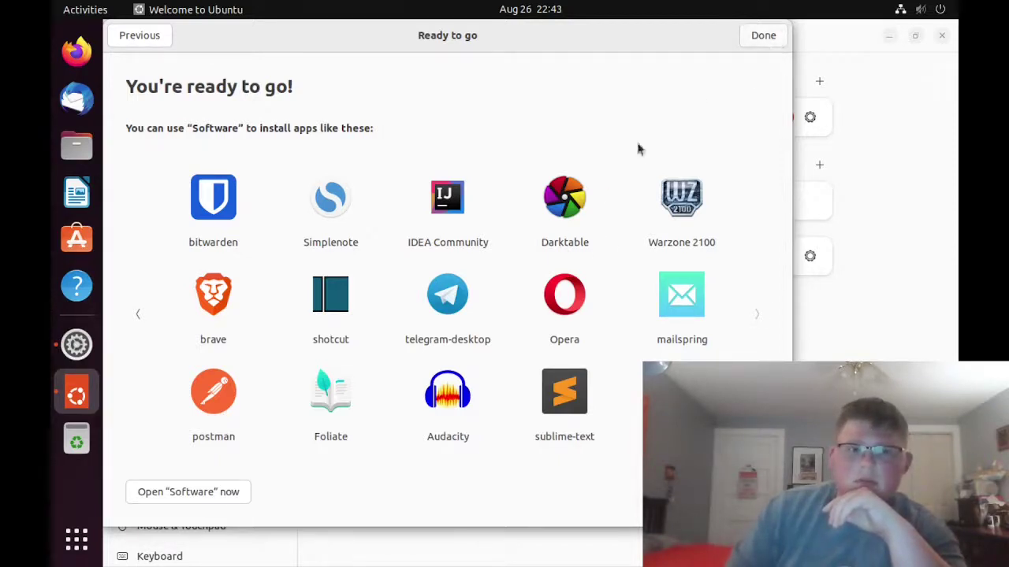
# - Finish the welcome setup, close Settings, and exit the virtual machine's fullscreen view
pyautogui.click(749, 44)
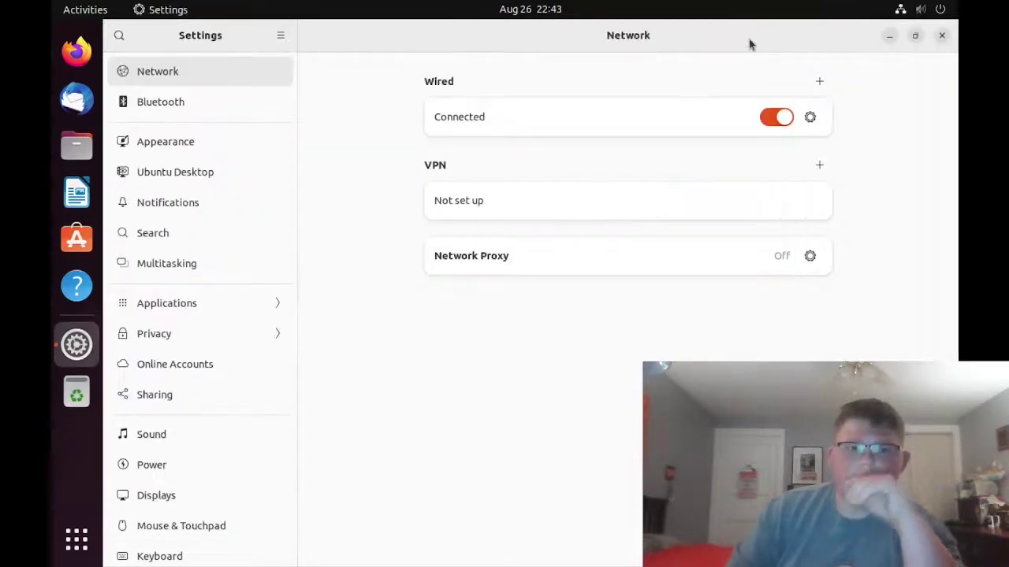
pyautogui.click(941, 35)
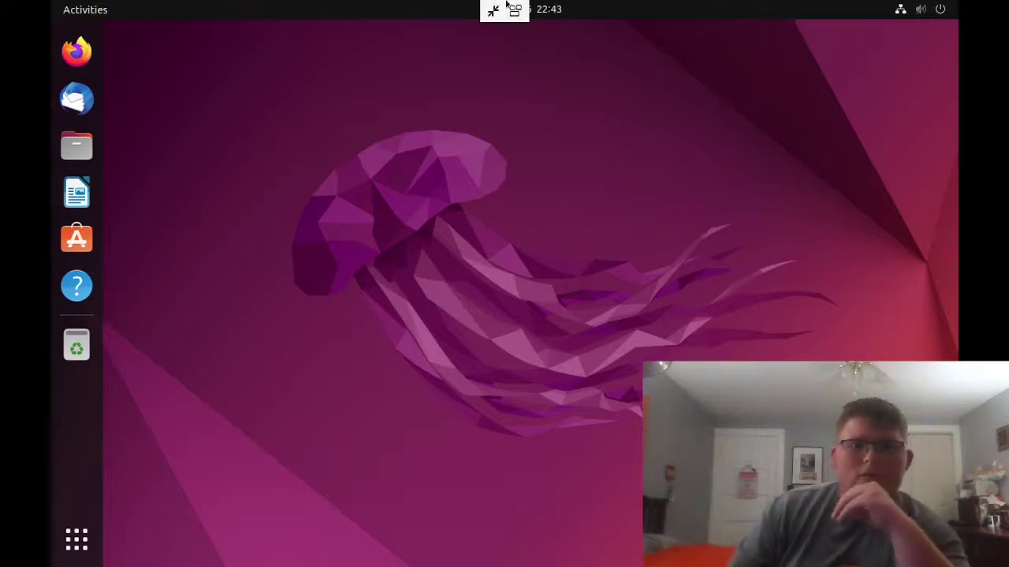
pyautogui.click(493, 11)
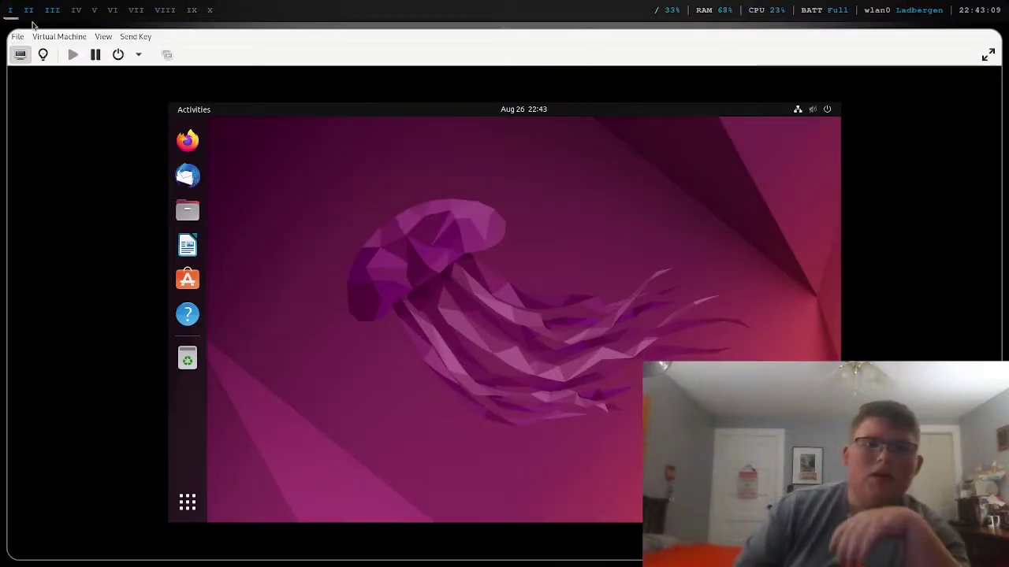
# - Return to the Firefox workspace and read the QATeam Install_Bugs wiki page's package list
pyautogui.click(29, 11)
pyautogui.click(10, 11)
pyautogui.click(29, 10)
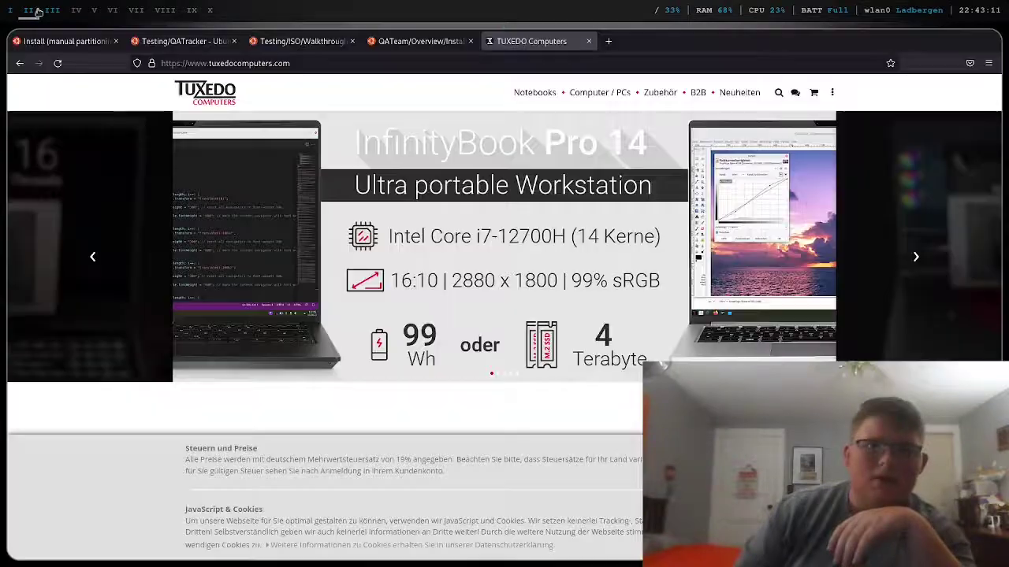
pyautogui.click(416, 41)
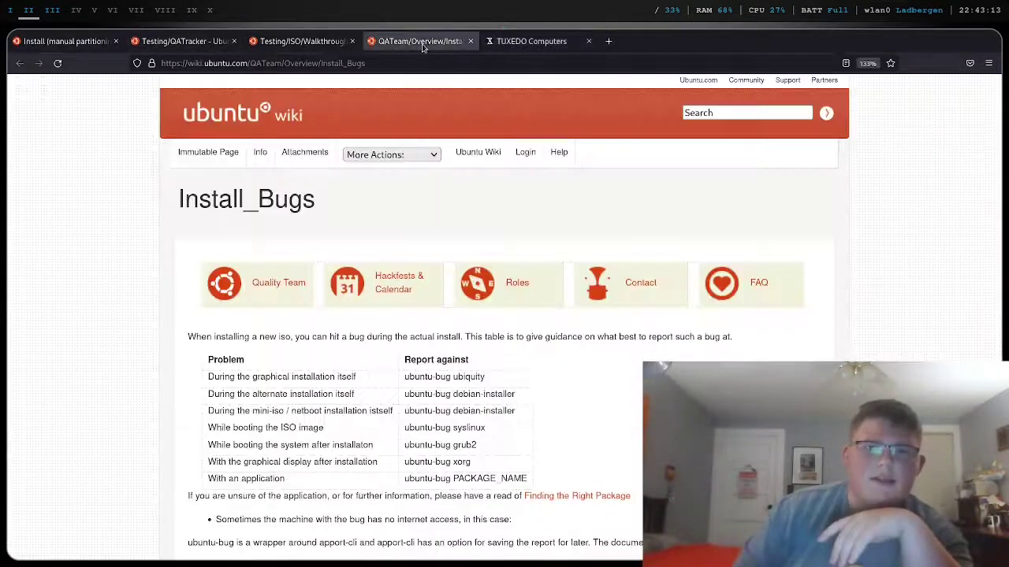
pyautogui.scroll(-5, 422, 360)
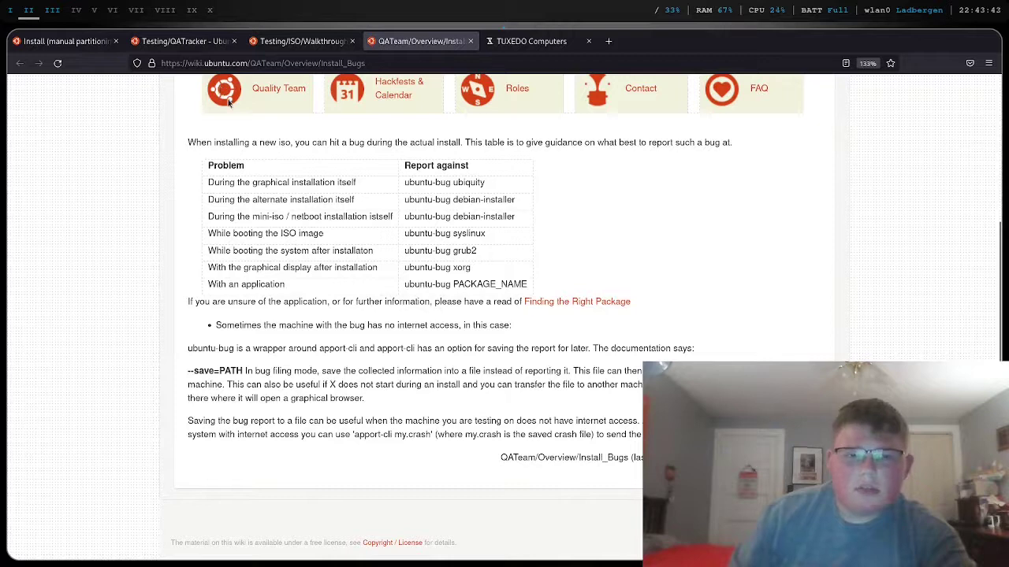
# - Open the Install (manual partitioning) testcase, mark a new result Passed, and focus the bug fields
pyautogui.click(63, 41)
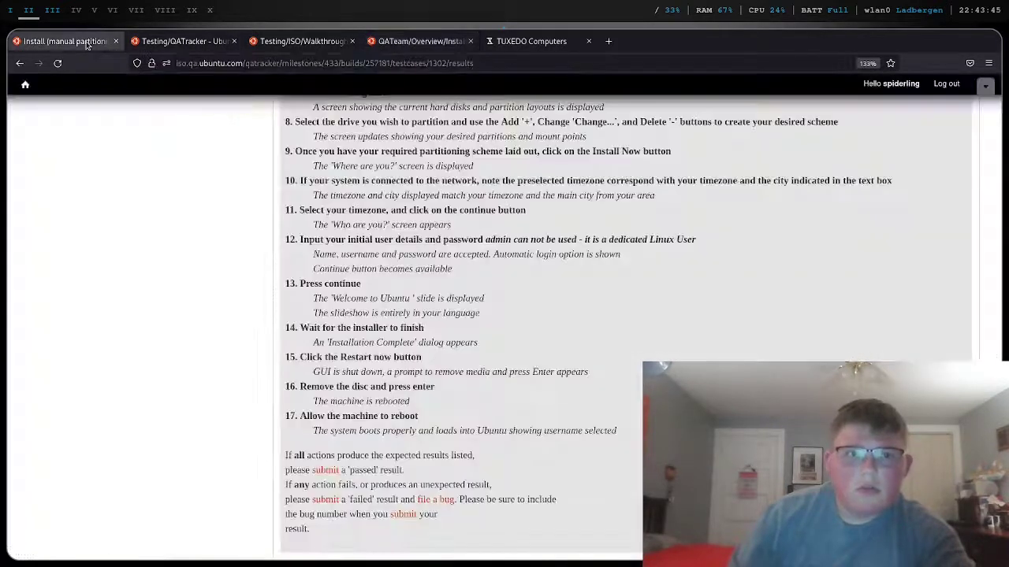
pyautogui.scroll(-2, 334, 271)
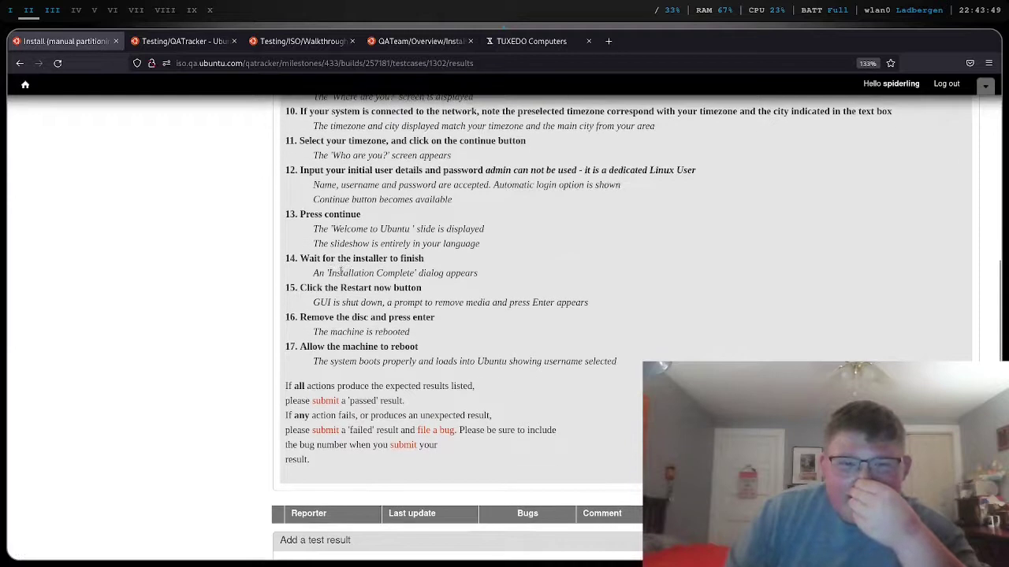
pyautogui.scroll(-3, 343, 274)
pyautogui.scroll(-4, 342, 274)
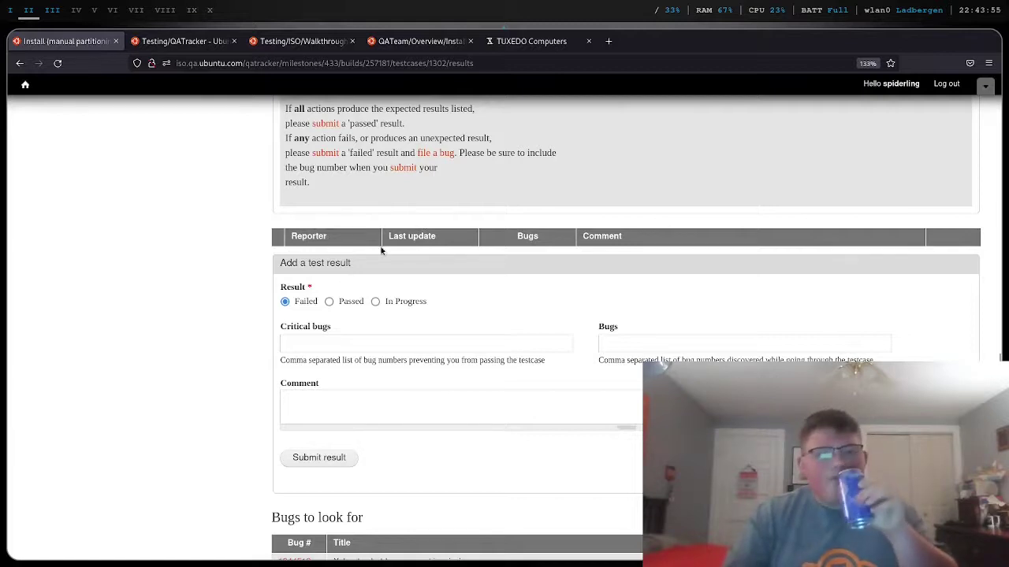
pyautogui.scroll(-1, 382, 252)
pyautogui.scroll(-4, 381, 252)
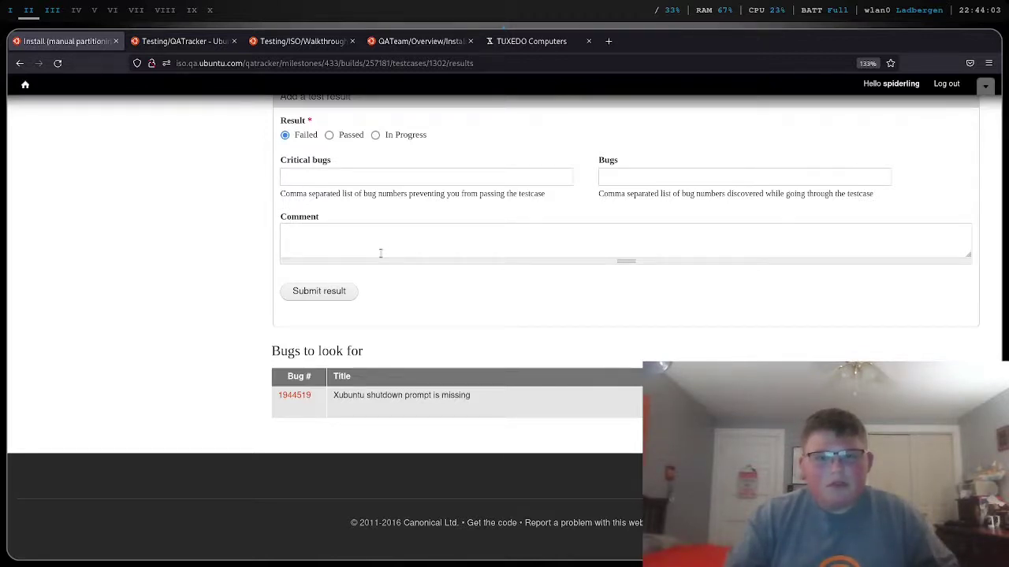
pyautogui.scroll(2, 381, 252)
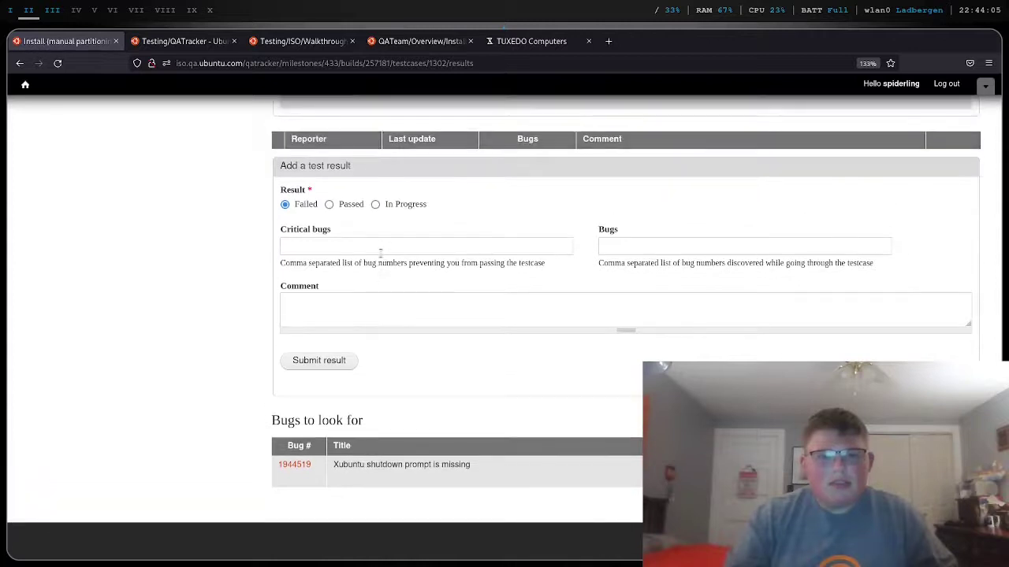
pyautogui.scroll(2, 380, 252)
pyautogui.click(349, 275)
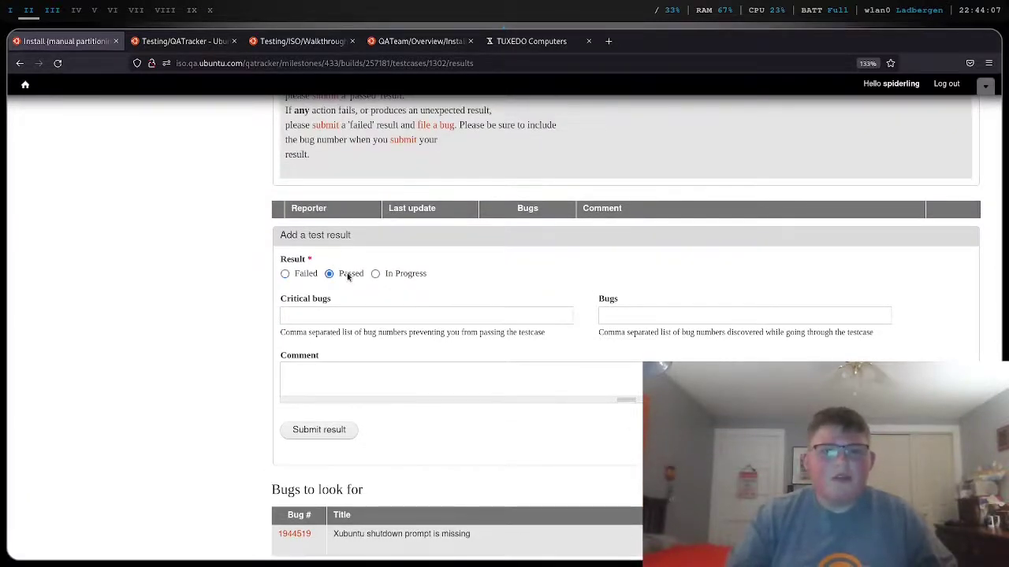
pyautogui.click(345, 313)
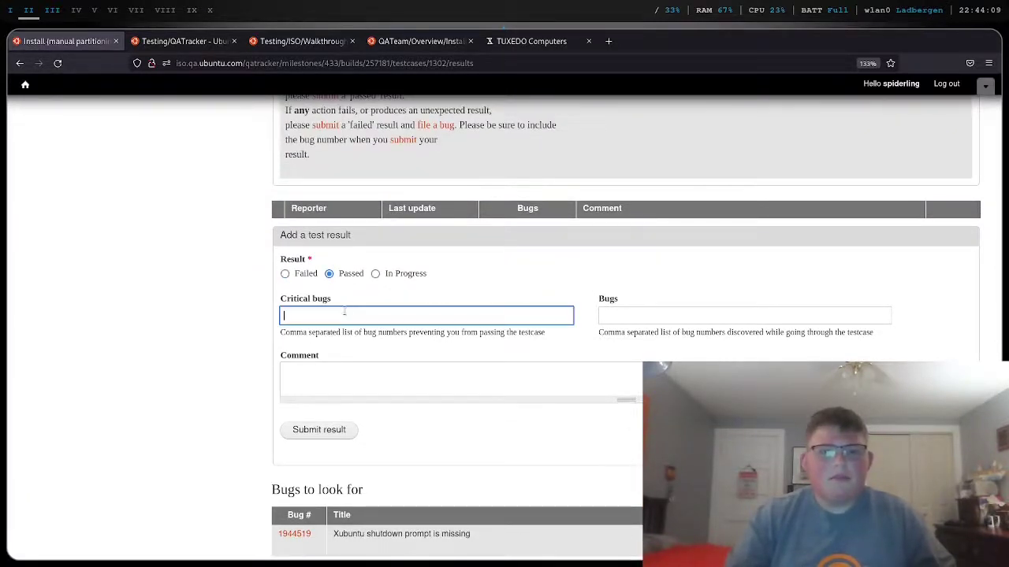
pyautogui.click(604, 316)
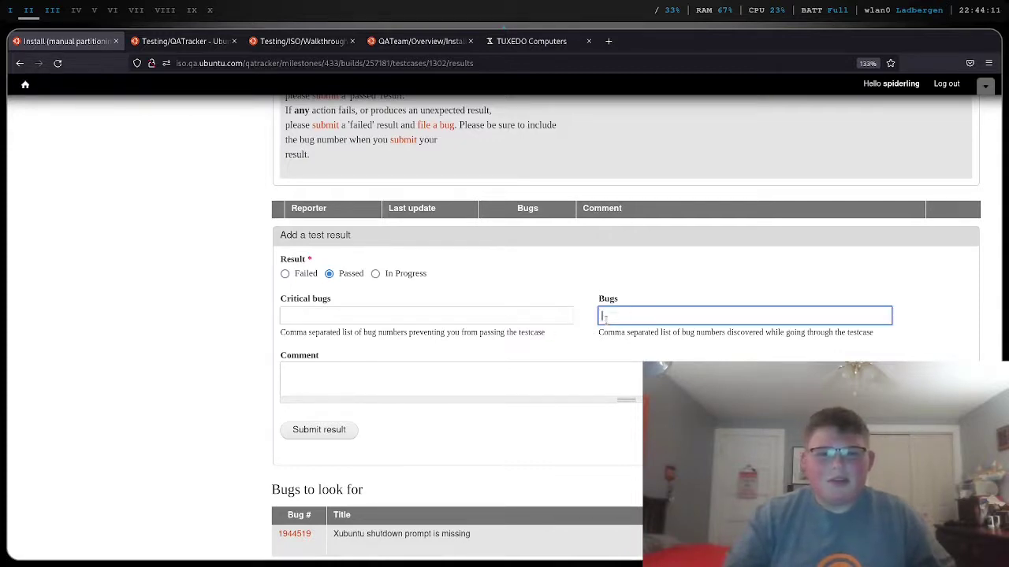